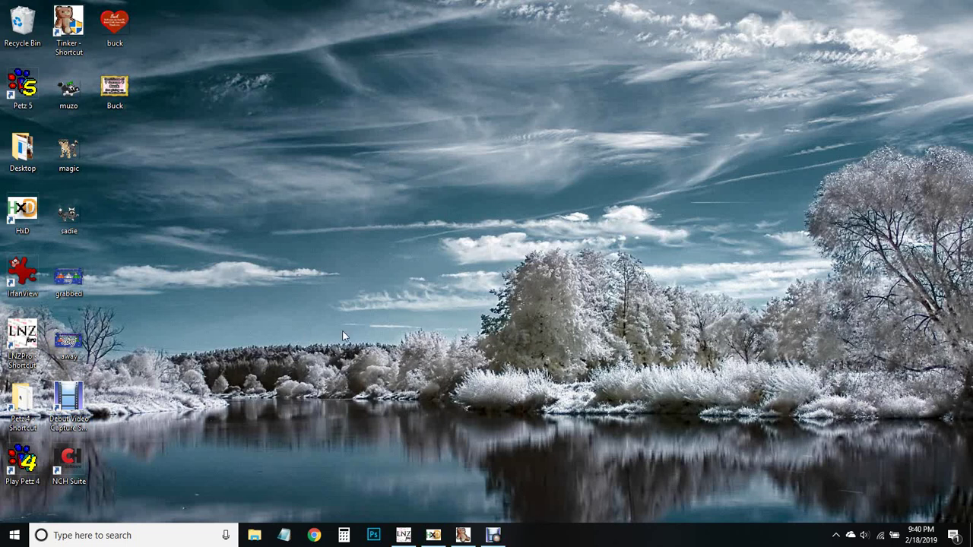
Step: Launch LNZ Pro and point its Open dialog at C:\Petz 4\Resource\Toyz\Xmas Ornament Box
click(69, 464)
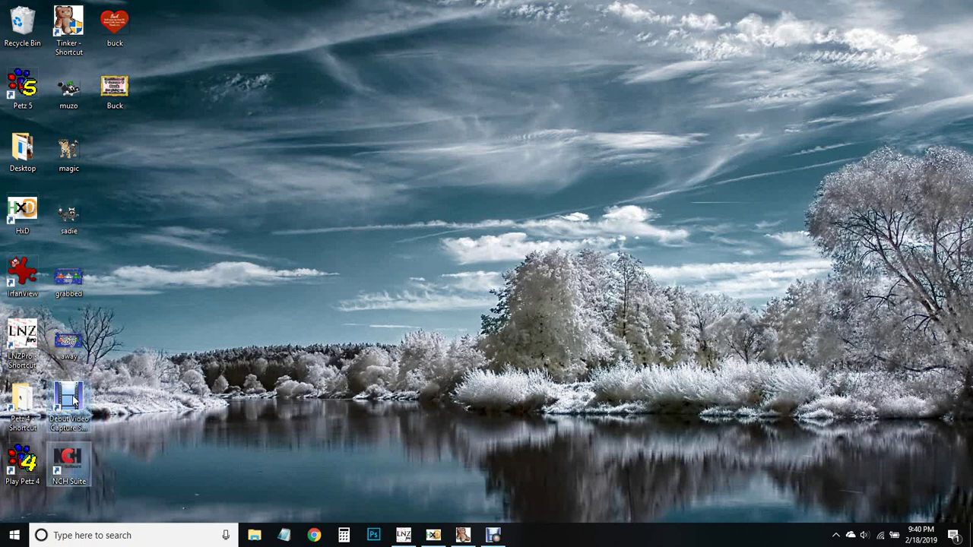
key(Delete)
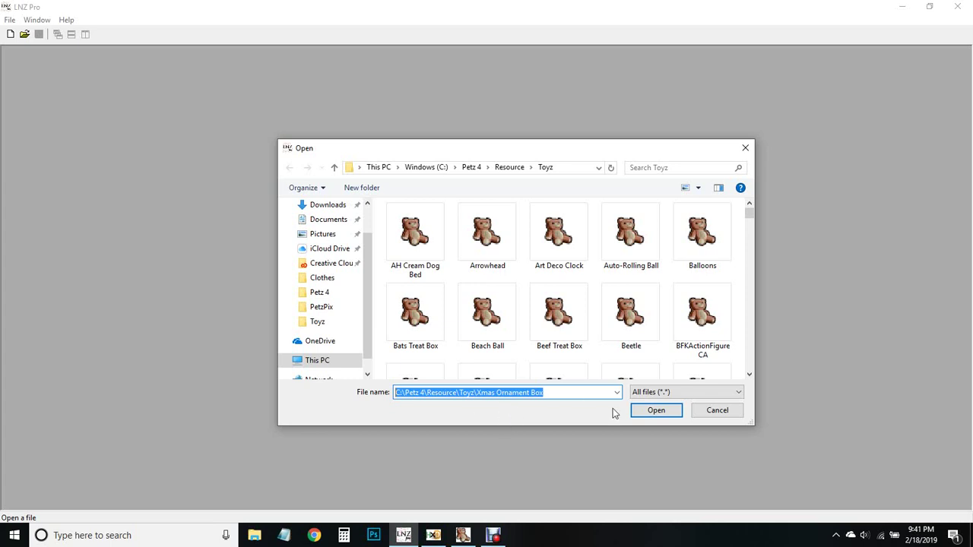
Step: Open Xmas Ornament Box.toy and Save As, replacing 'Xmas' with 'BFK1' in the file name
click(651, 411)
click(23, 19)
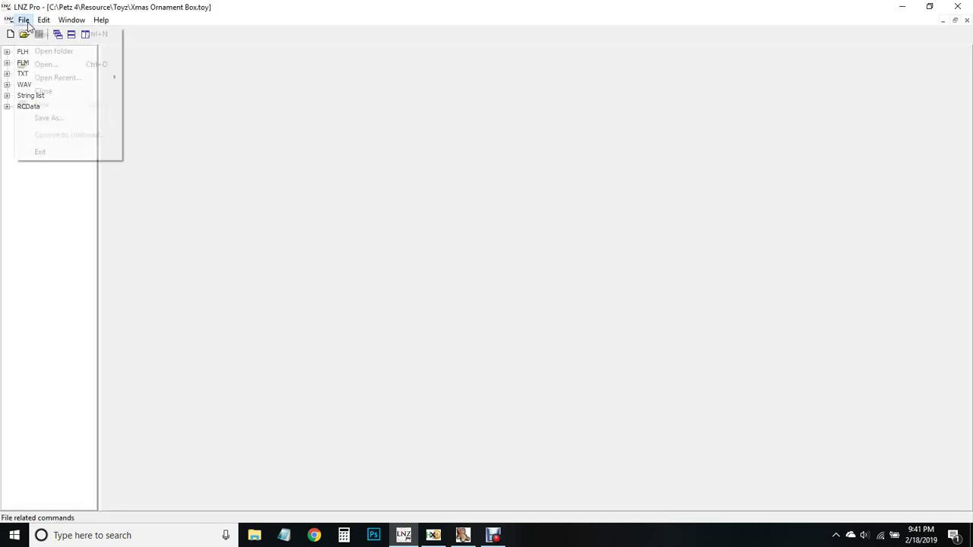
click(44, 118)
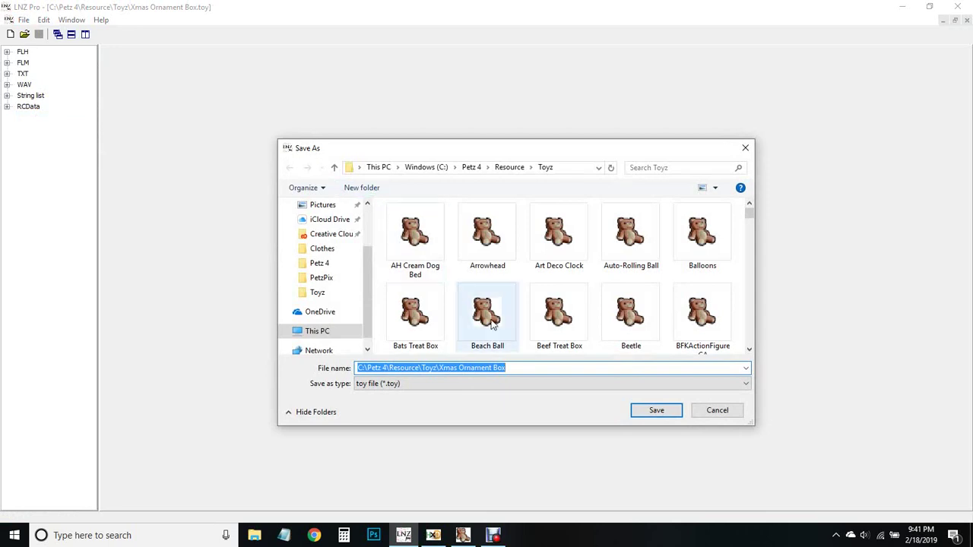
click(454, 368)
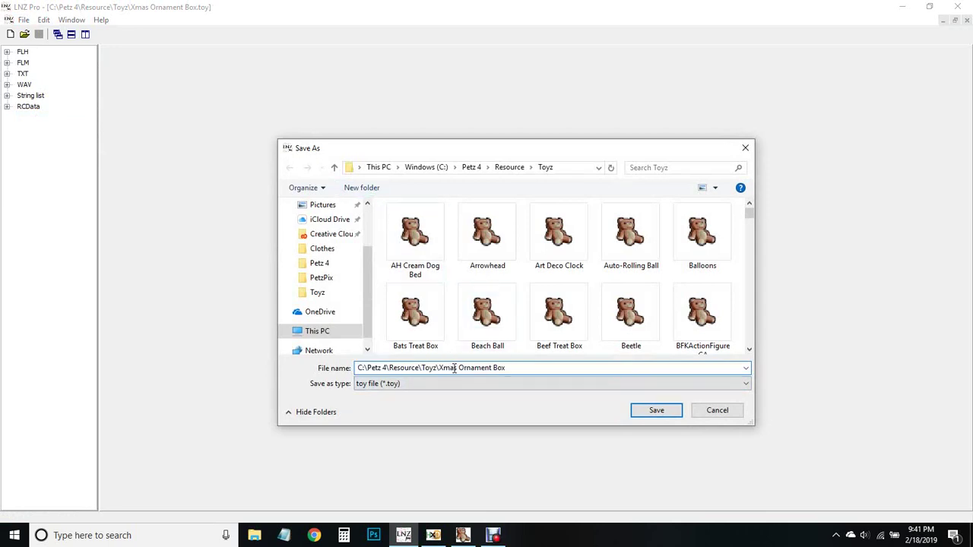
mouse_move(439, 368)
mouse_down()
mouse_move(510, 367)
mouse_move(439, 367)
mouse_up()
click(456, 368)
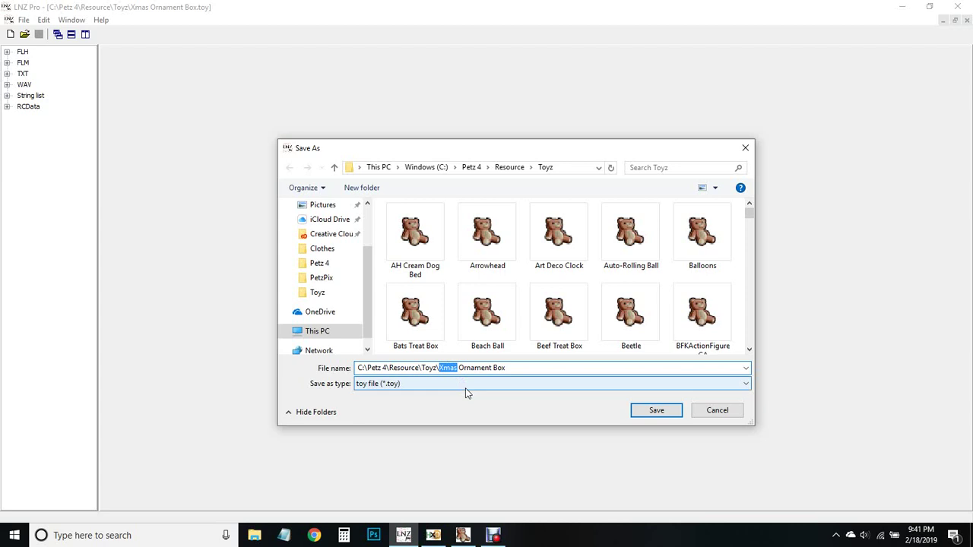
text(BFK1)
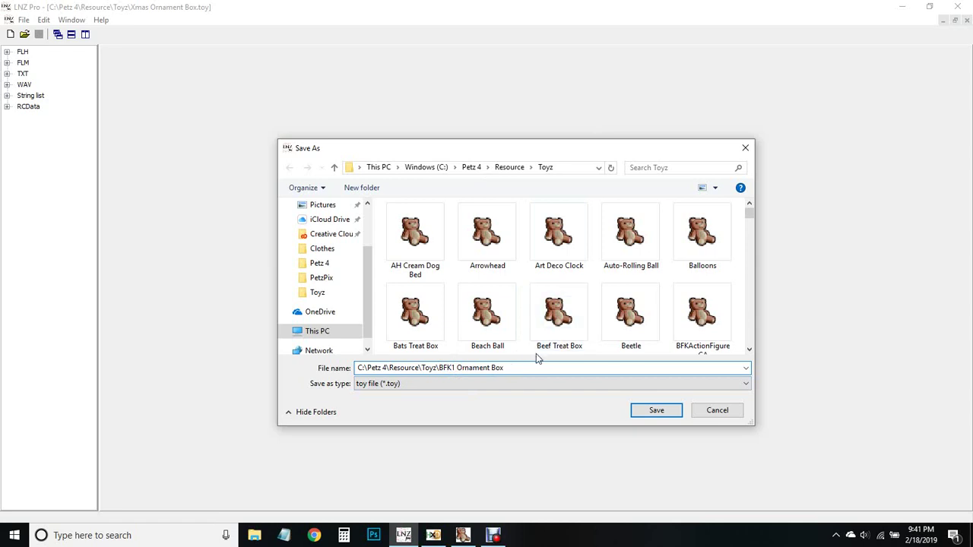
click(658, 411)
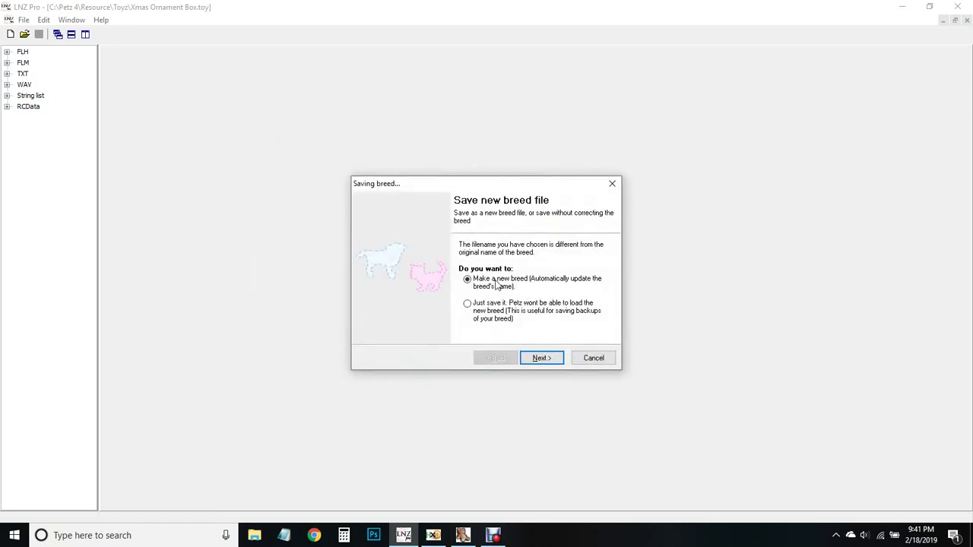
Step: Keep 'Make a new breed' in the wizard and enter breed ID 11100
click(542, 358)
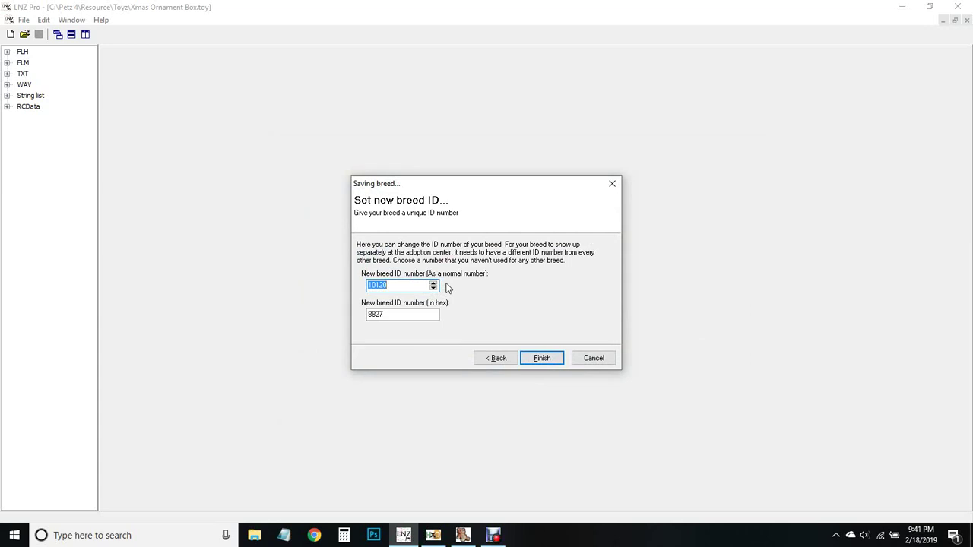
text(11100)
Step: Finish the breed wizard, then expand the FLH, FLM, TXT, String list and RCData groups
click(542, 358)
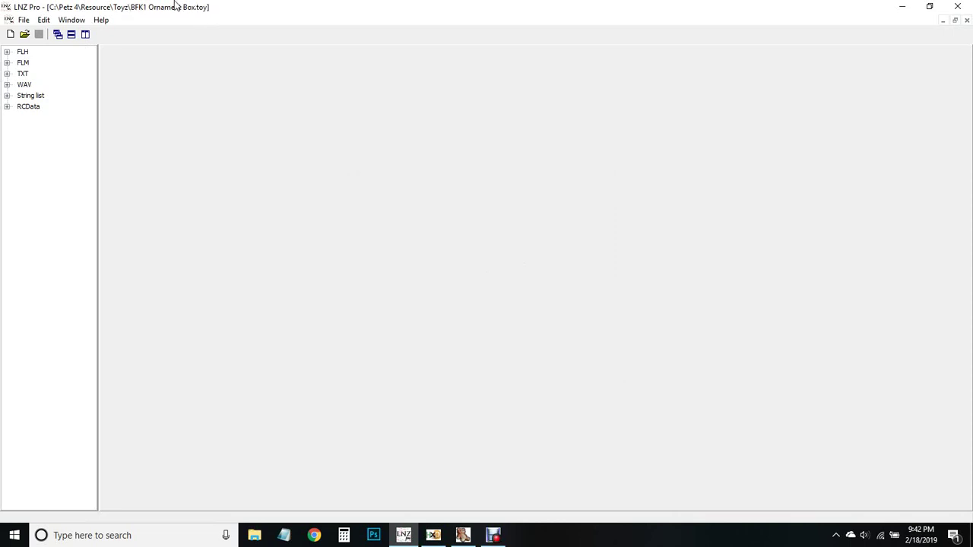
click(7, 52)
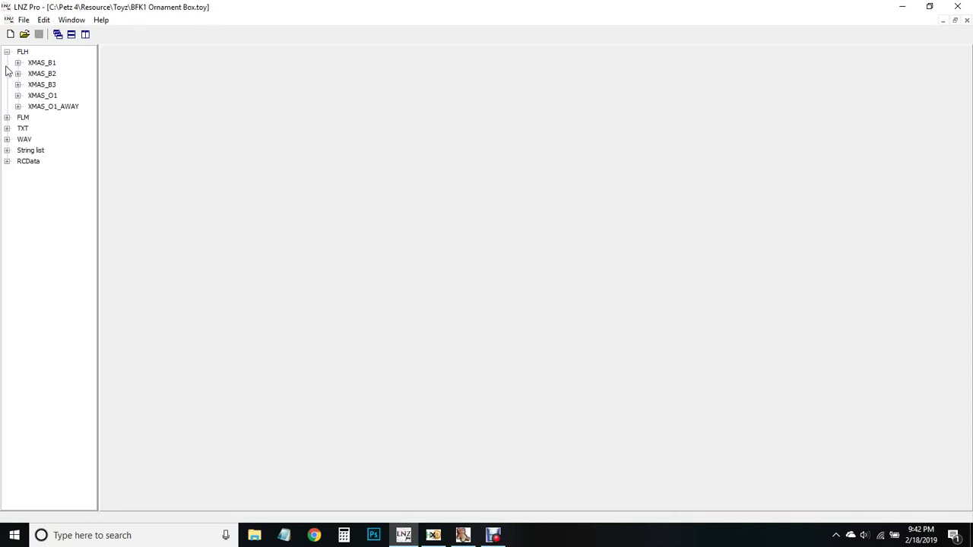
click(7, 117)
click(7, 184)
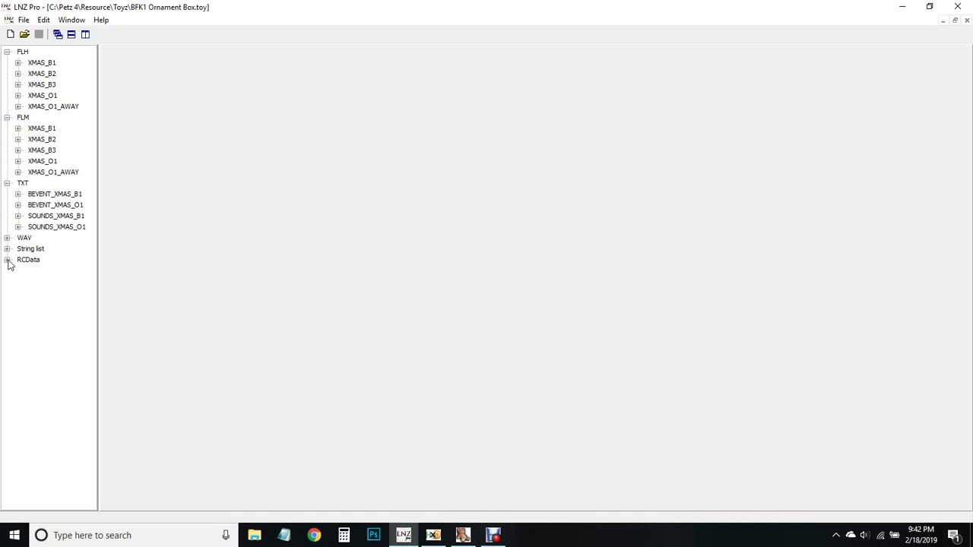
click(7, 238)
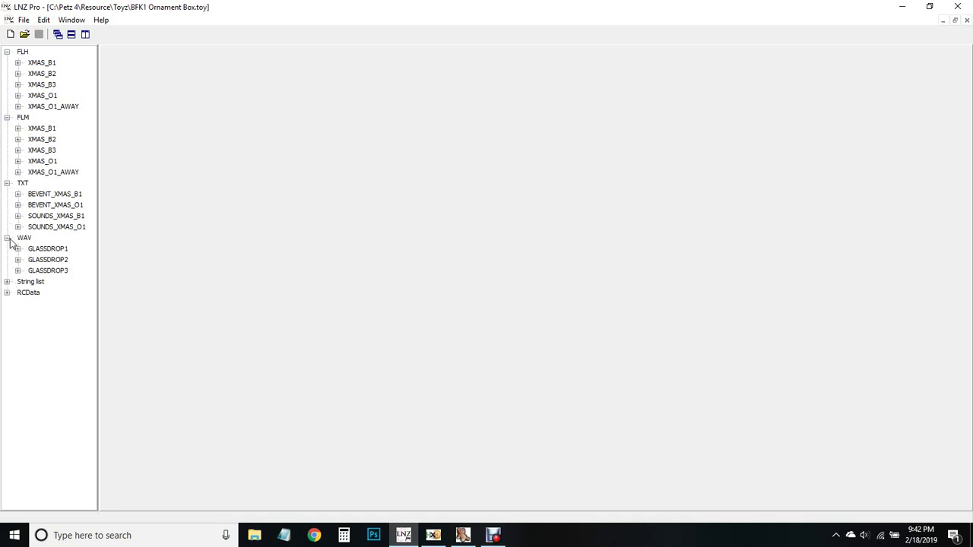
click(7, 238)
click(7, 249)
click(7, 282)
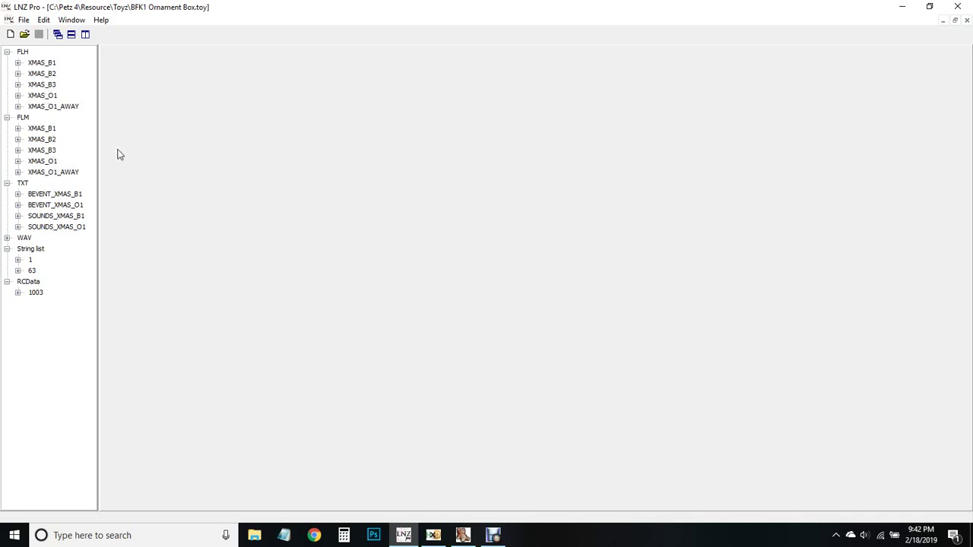
Step: Rename the FLH entries XMAS_O1 and XMAS_O1_AWAY to 11100O1 and 11100O1_AWAY
click(39, 98)
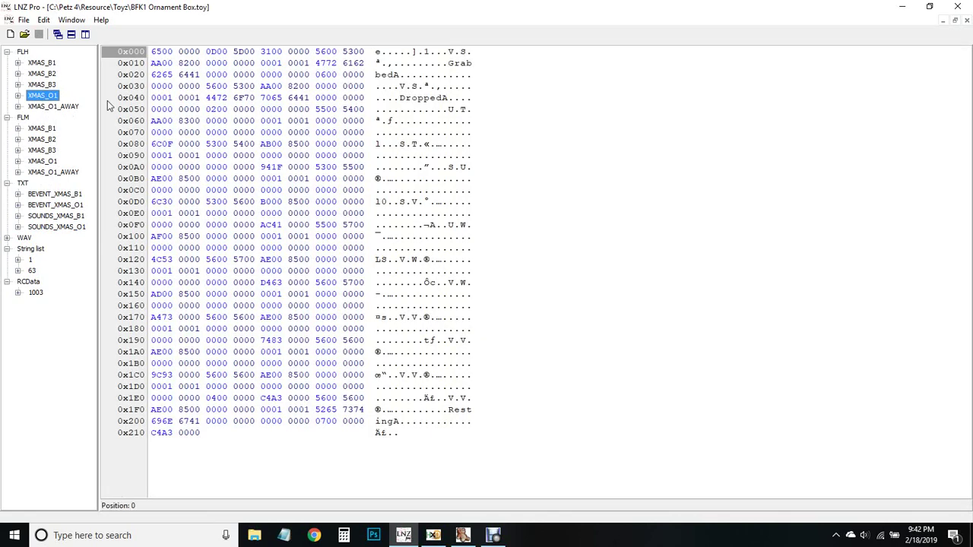
click(47, 96)
text(11100)
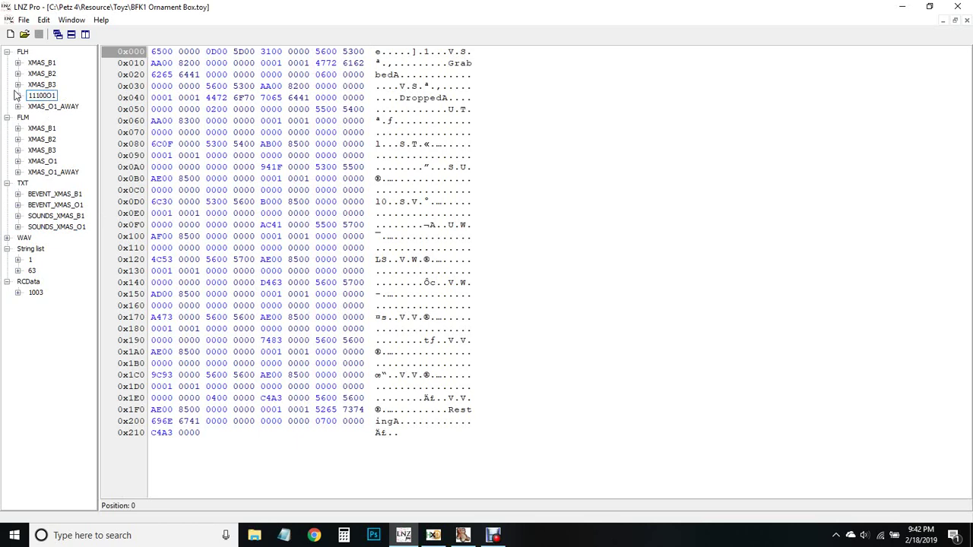
key(ctrl+a)
key(ctrl+c)
click(49, 109)
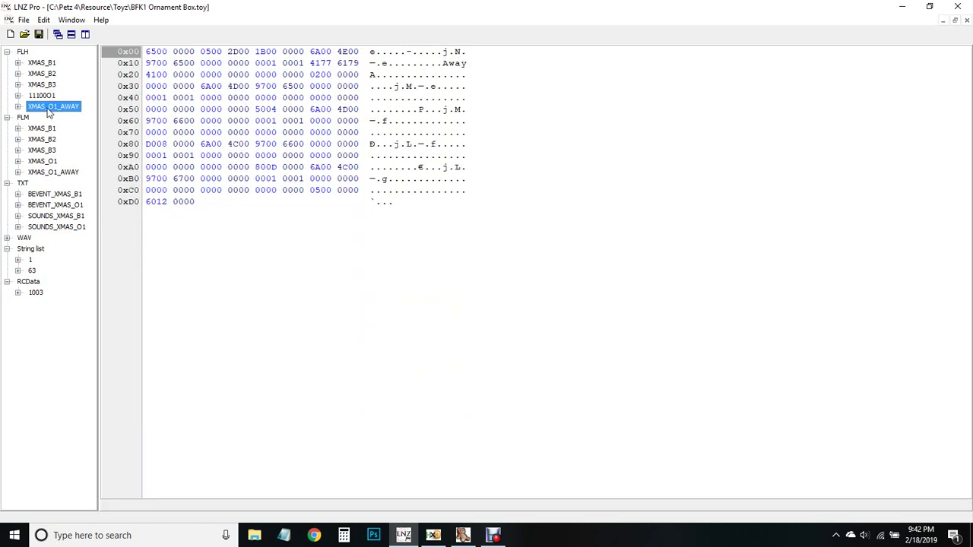
click(58, 110)
key(shift+Left)
key(shift+Left)
key(shift+Left)
key(shift+Left)
key(shift+Left)
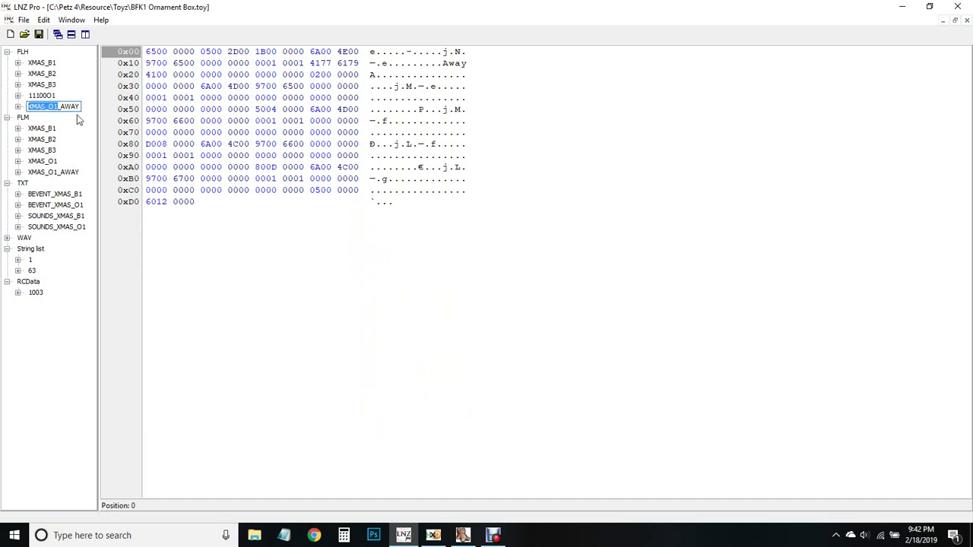
key(ctrl+v)
key(Return)
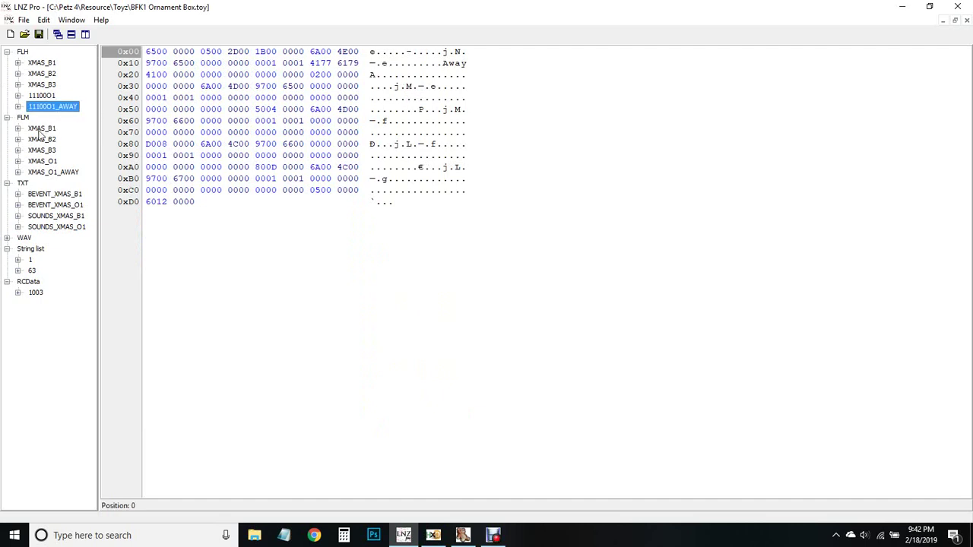
Step: Rename the FLM entries XMAS_O1 and XMAS_O1_AWAY to 11100O1 and 11100O1_AWAY
click(47, 161)
click(44, 165)
key(ctrl+v)
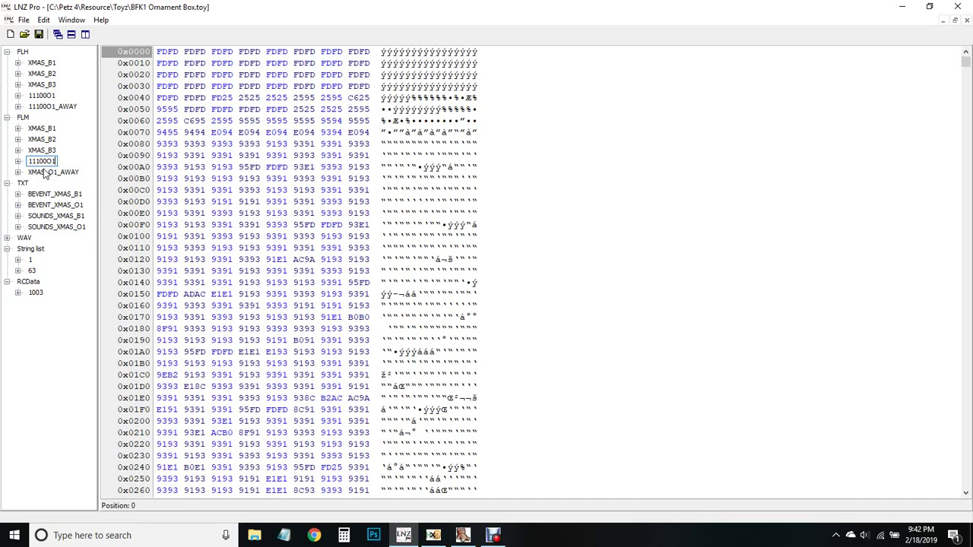
click(46, 173)
click(52, 172)
click(57, 173)
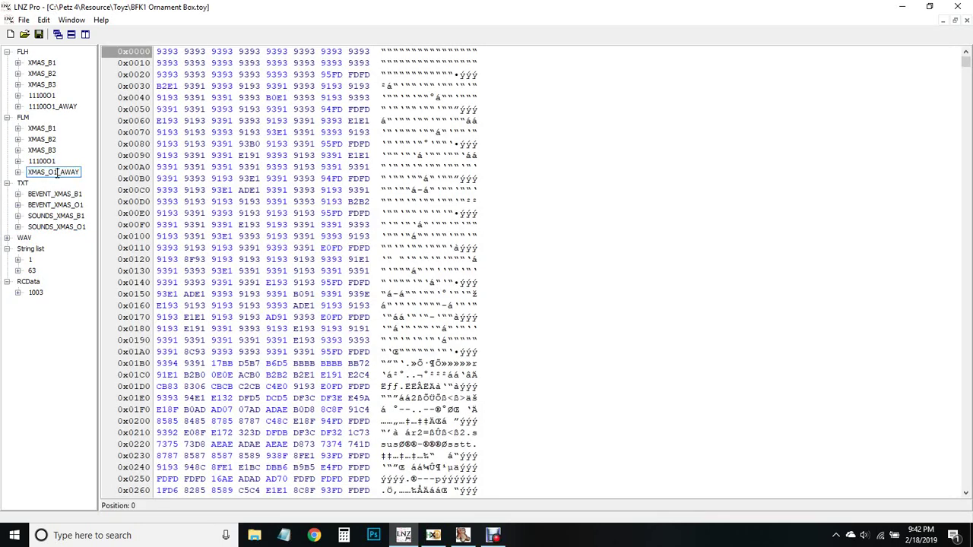
drag(60, 173, 28, 173)
key(ctrl+v)
key(Return)
Step: Rename the TXT entries to BEVENT_11100O1 and SOUNDS_11100O1, and change the sounds root path to 11100O1
click(56, 206)
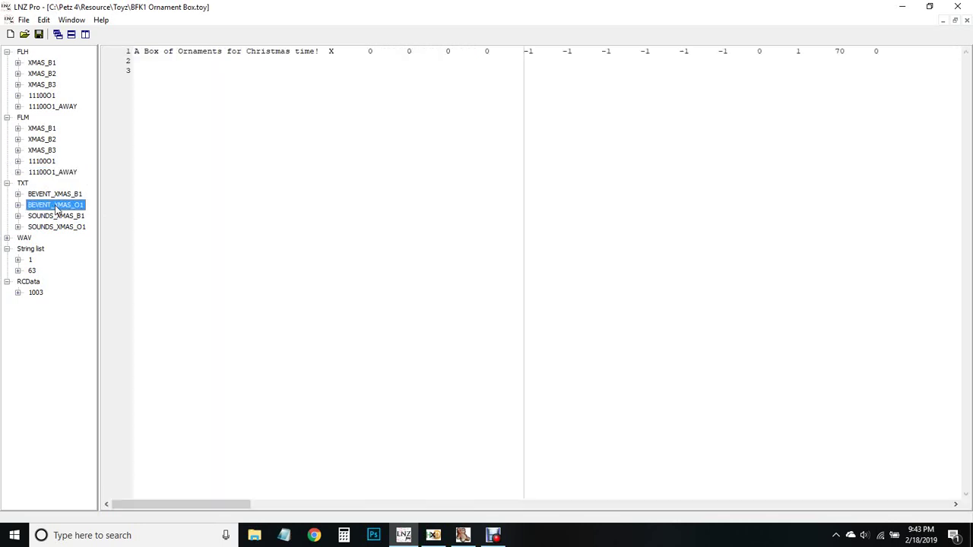
click(56, 206)
drag(55, 206, 101, 206)
key(ctrl+v)
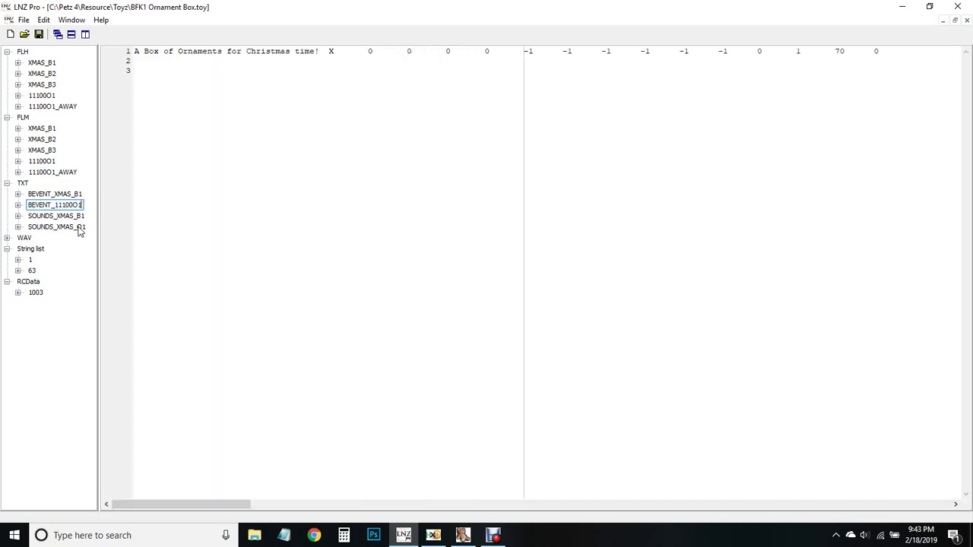
click(73, 229)
click(58, 229)
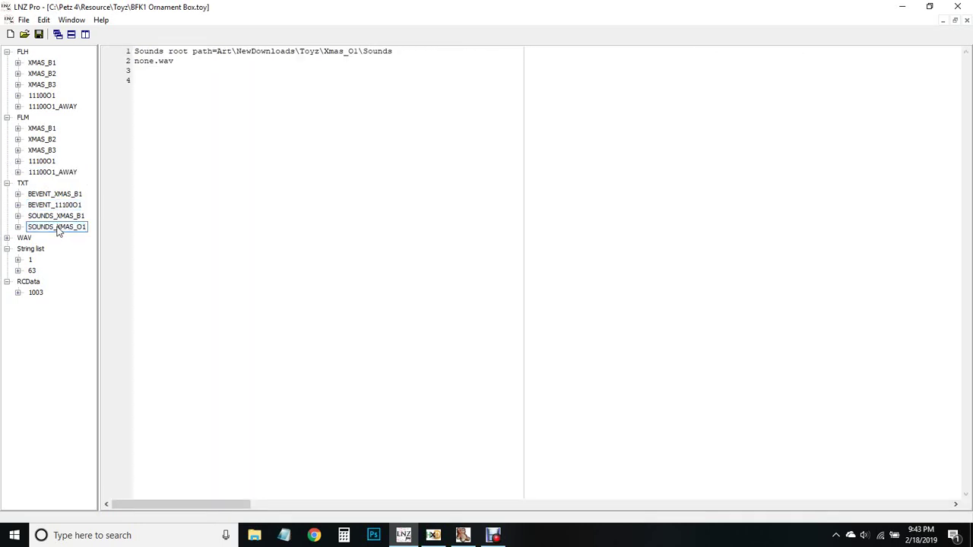
drag(56, 227, 113, 239)
key(ctrl+v)
click(341, 51)
double_click(330, 51)
key(ctrl+v)
Step: Change row 1002 of String list 63 from Xmas_O1 to 11100O1
click(34, 271)
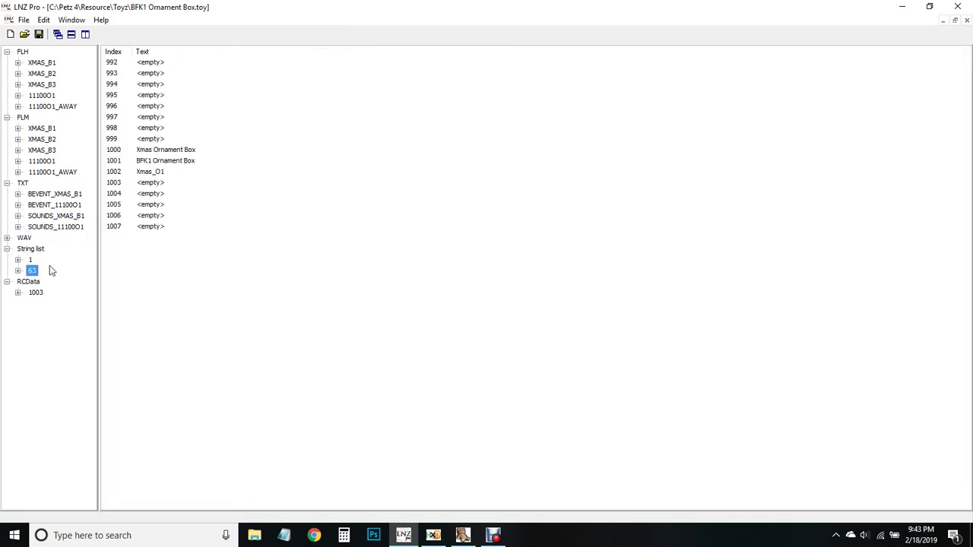
double_click(149, 171)
key(ctrl+v)
Step: In RCData 1003, rename the sprite to Sprite_11100O1 and set its display name to BFKOrnamentBox
click(35, 293)
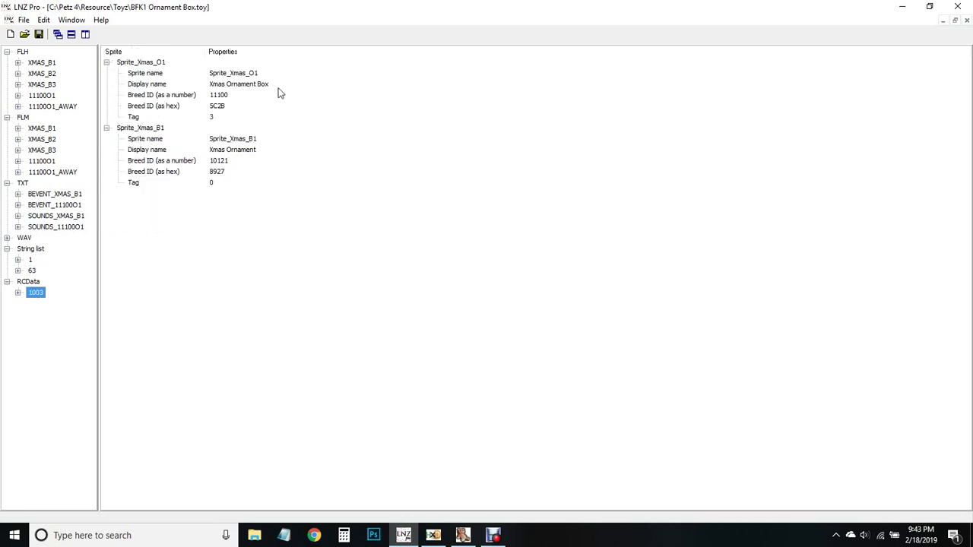
double_click(234, 73)
drag(231, 73, 259, 73)
key(ctrl+v)
key(Return)
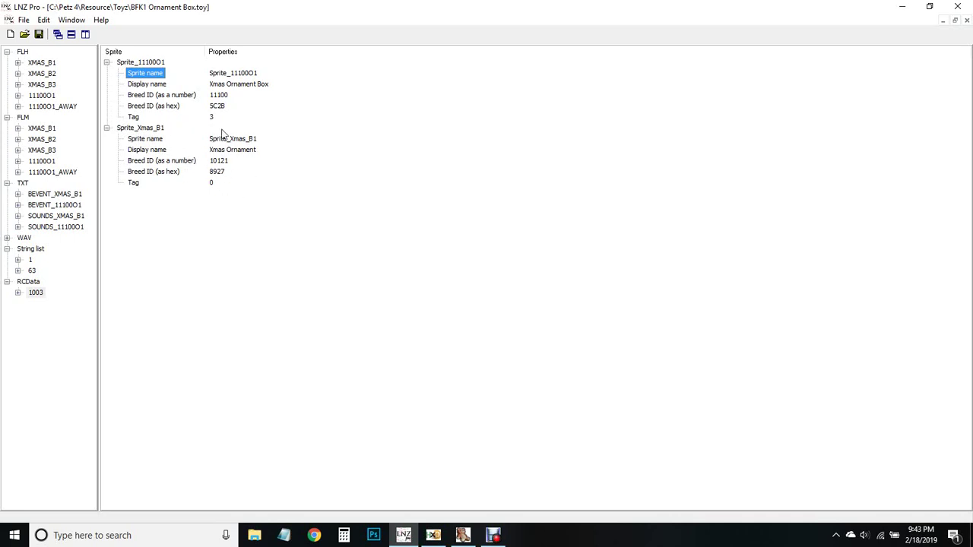
click(234, 83)
text(BFK)
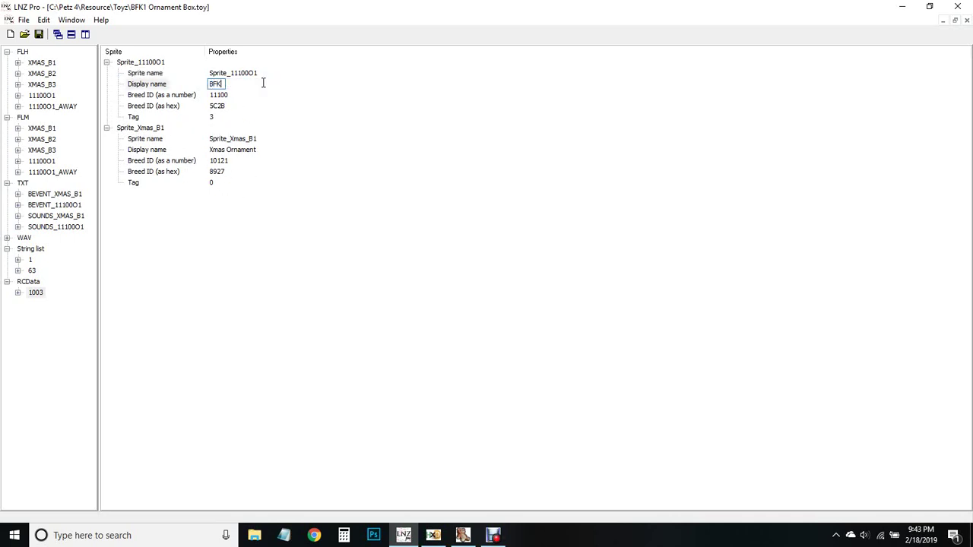
text(OrnamentBox)
key(Return)
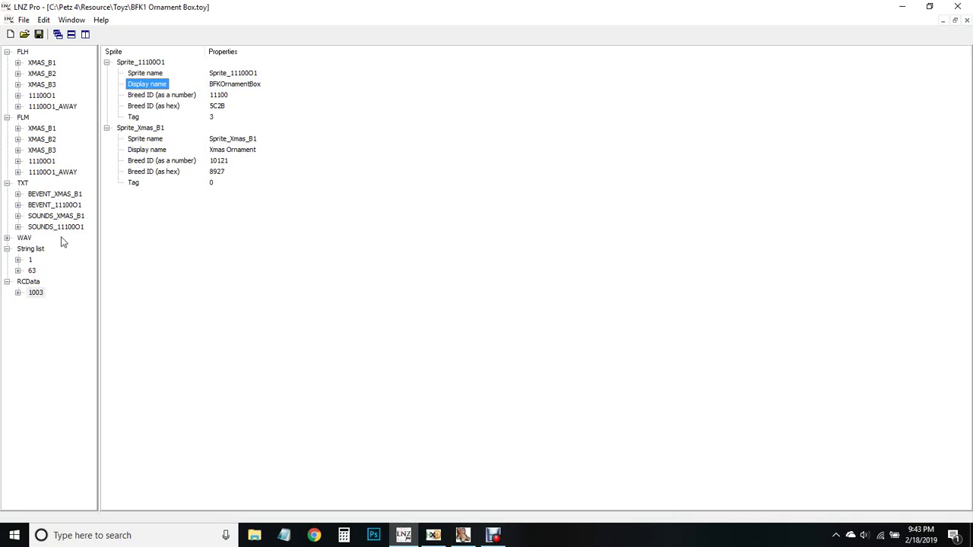
Step: Replace the BEVENT_11100O1 message with 'Finally I have made this tutorial!' and save
click(61, 205)
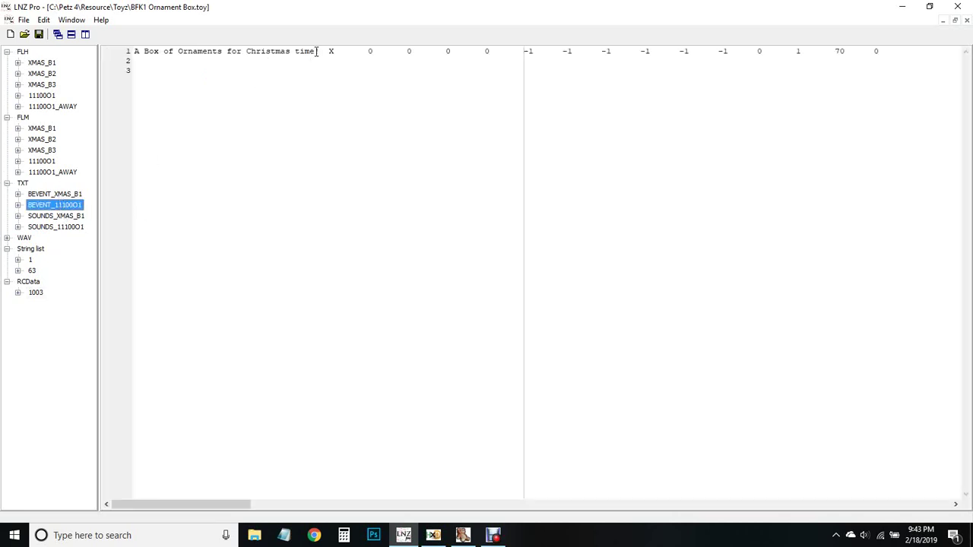
drag(317, 50, 103, 49)
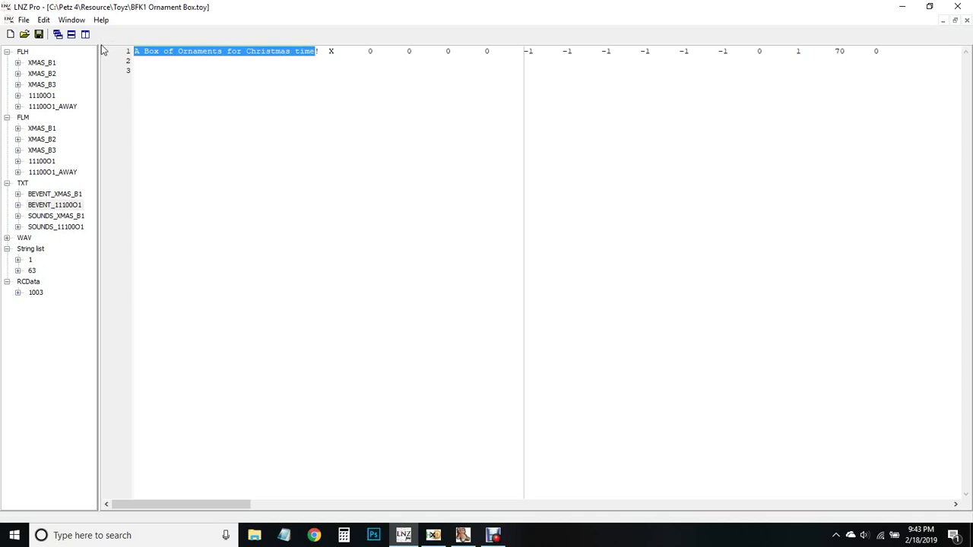
text(Finally I have ma)
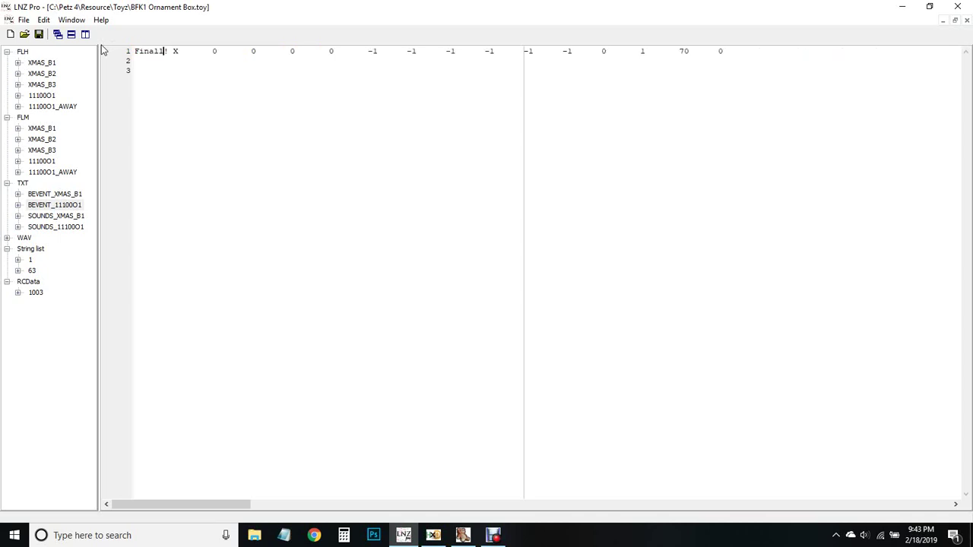
text(de a)
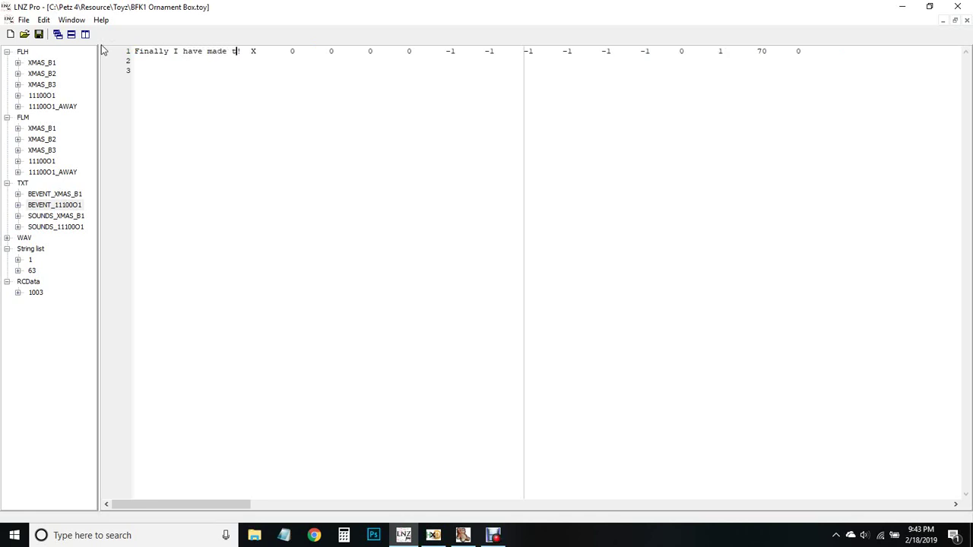
text(his to)
text(to)
text(ori)
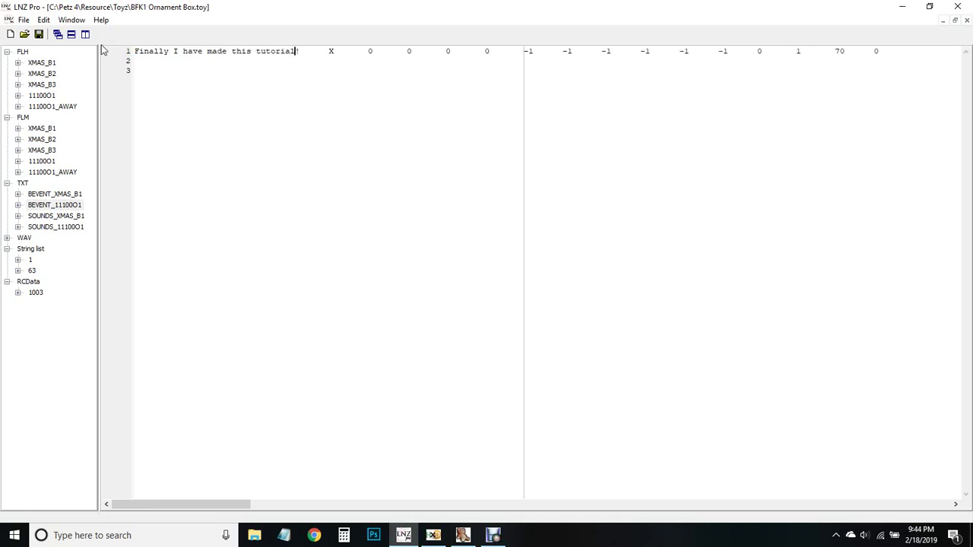
click(38, 34)
Step: Change the BEVENT_XMAS_B1 message to 'Have an random Medusa petz tree!', save, and recheck RCData 1003 and String list 63
click(53, 194)
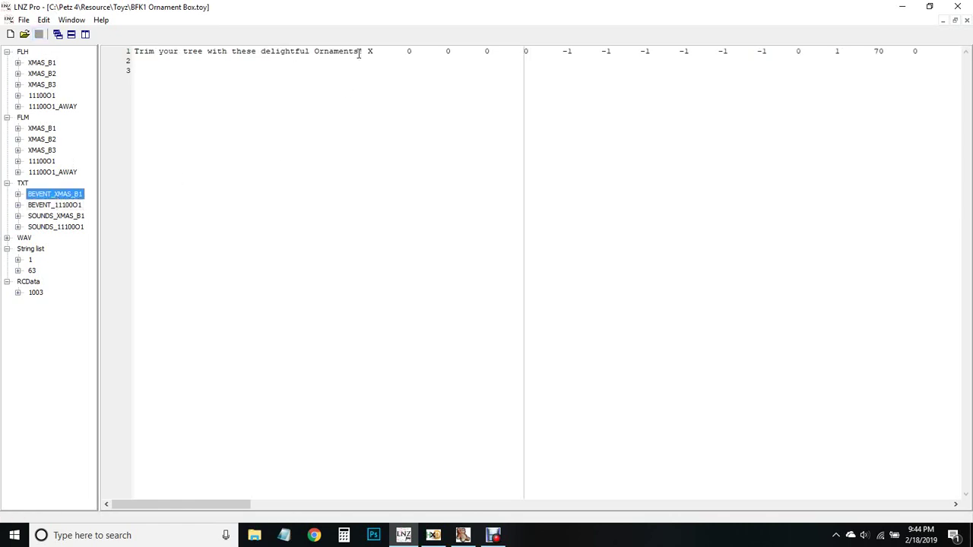
drag(358, 51, 215, 119)
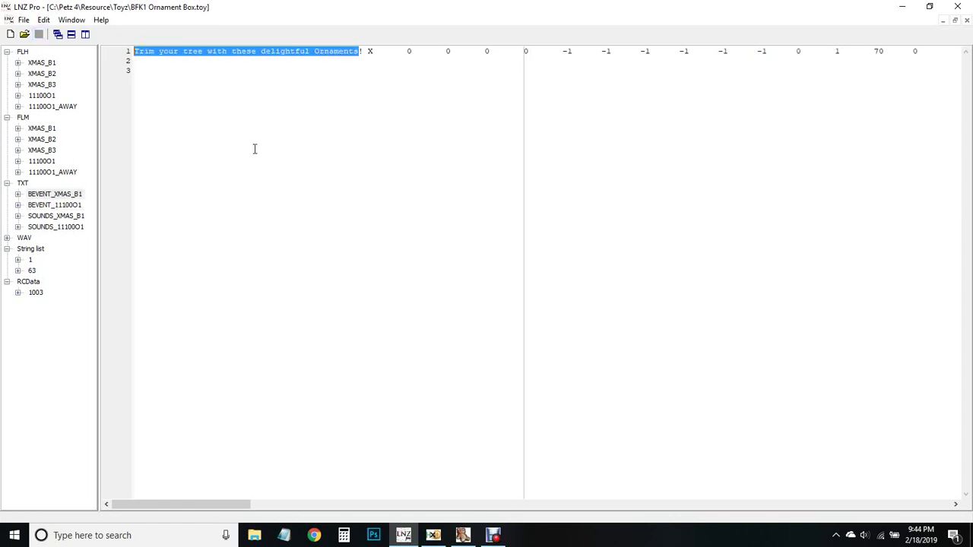
text(Have an E)
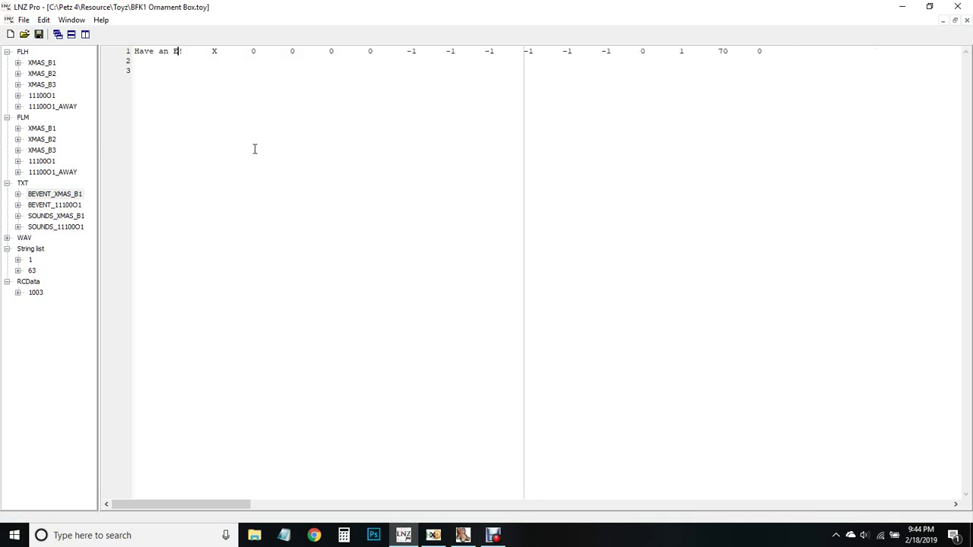
key(BackSpace)
text(random )
text(Medusa petz )
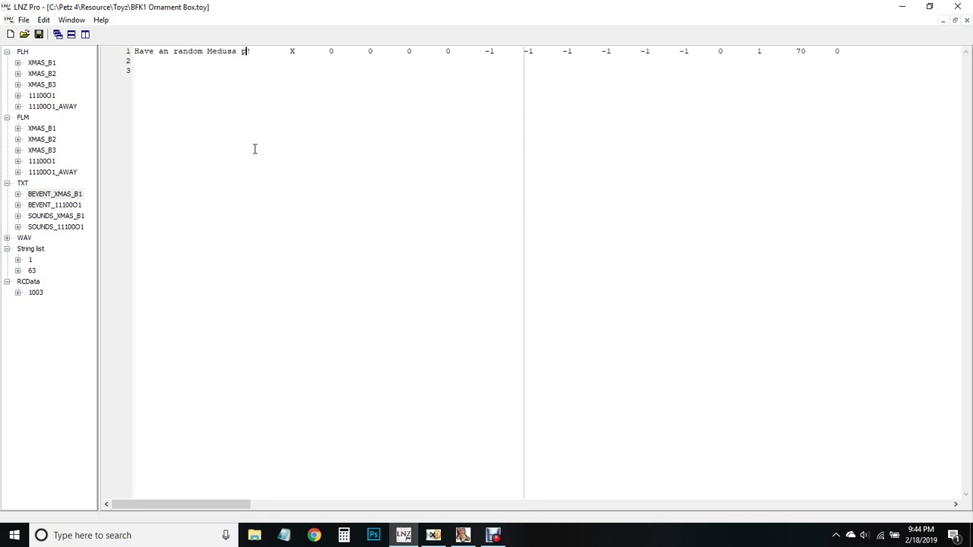
text(tree)
click(38, 34)
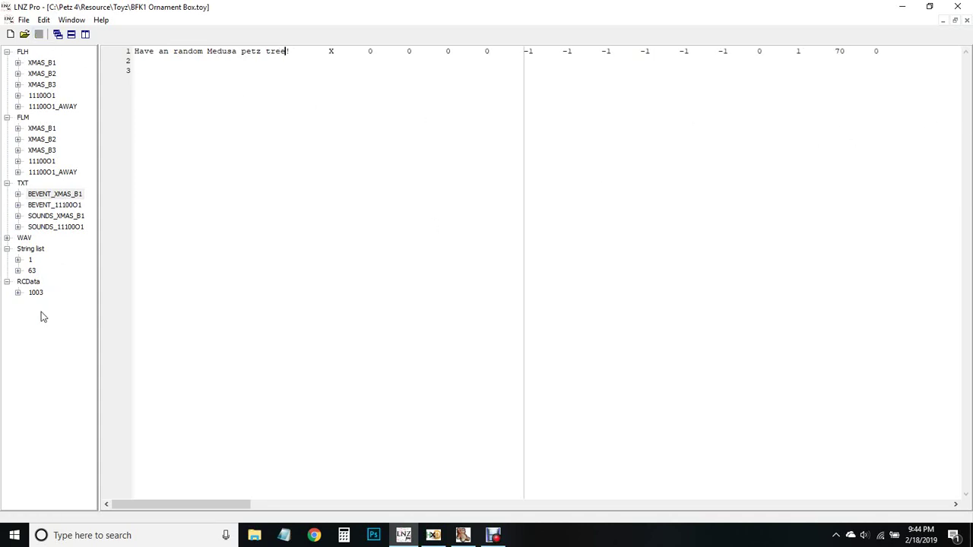
click(36, 293)
click(32, 271)
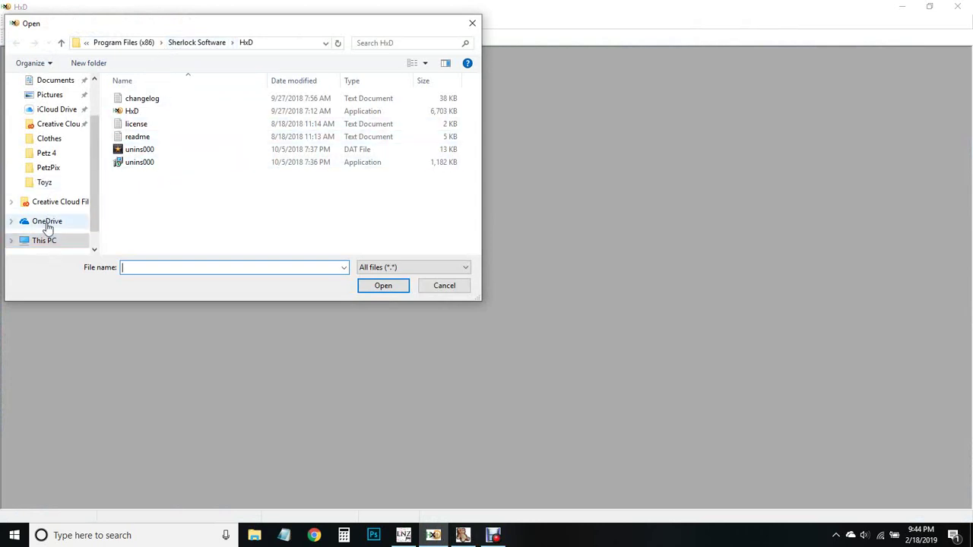
Step: In HxD, browse to C:\Petz 4\Resource\Toyz and open BFK1 Ornament Box.toy
click(48, 244)
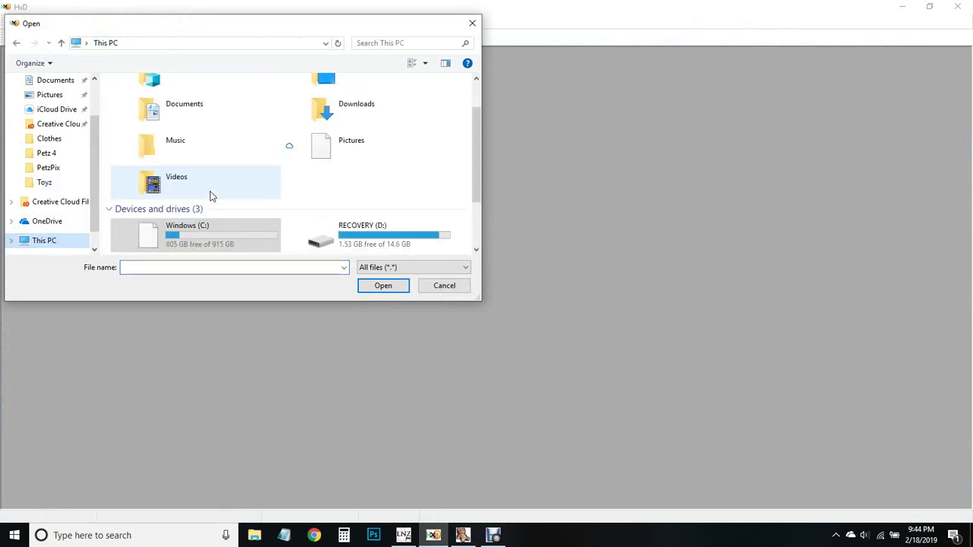
double_click(198, 237)
double_click(199, 139)
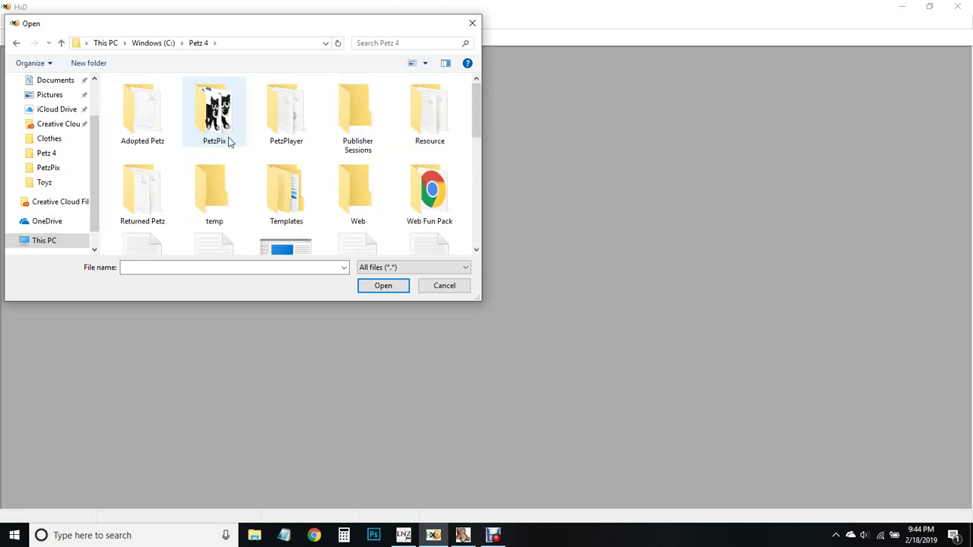
double_click(430, 110)
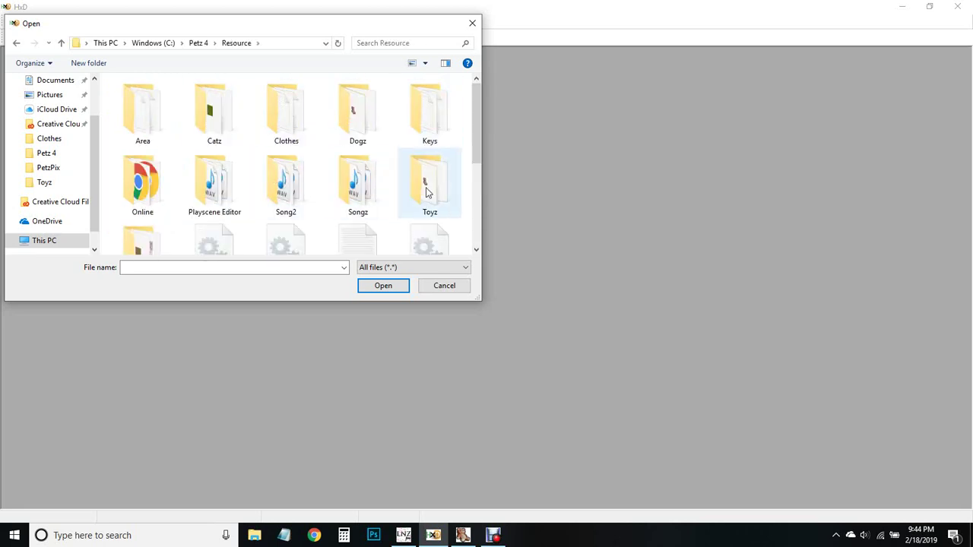
double_click(426, 188)
click(283, 178)
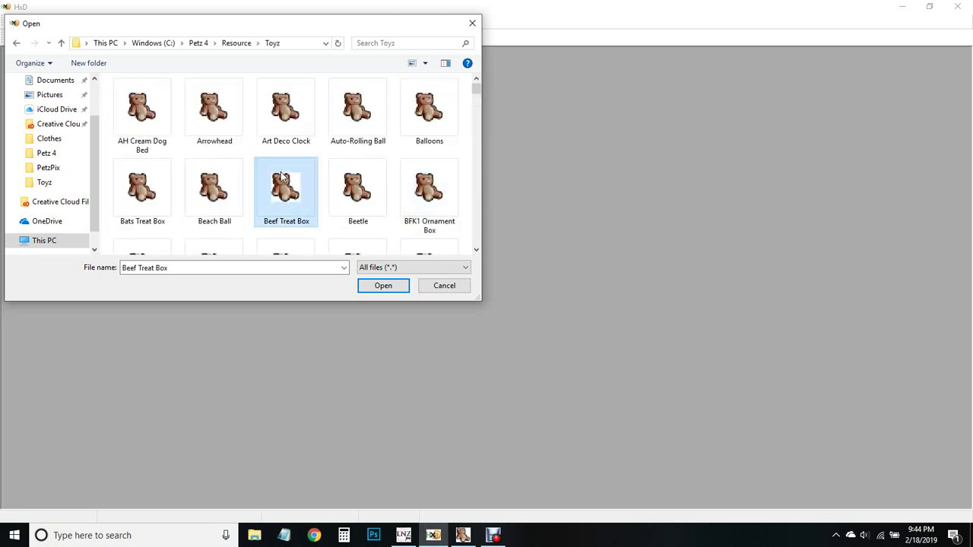
key(Right)
key(Right)
key(Right)
key(Right)
key(Right)
key(Right)
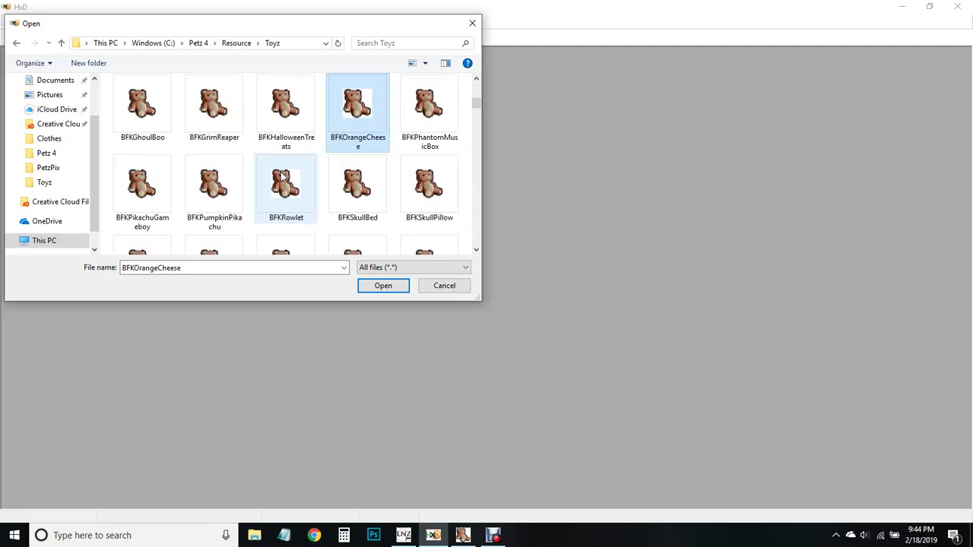
key(Right)
key(Up)
key(Up)
key(Up)
key(Up)
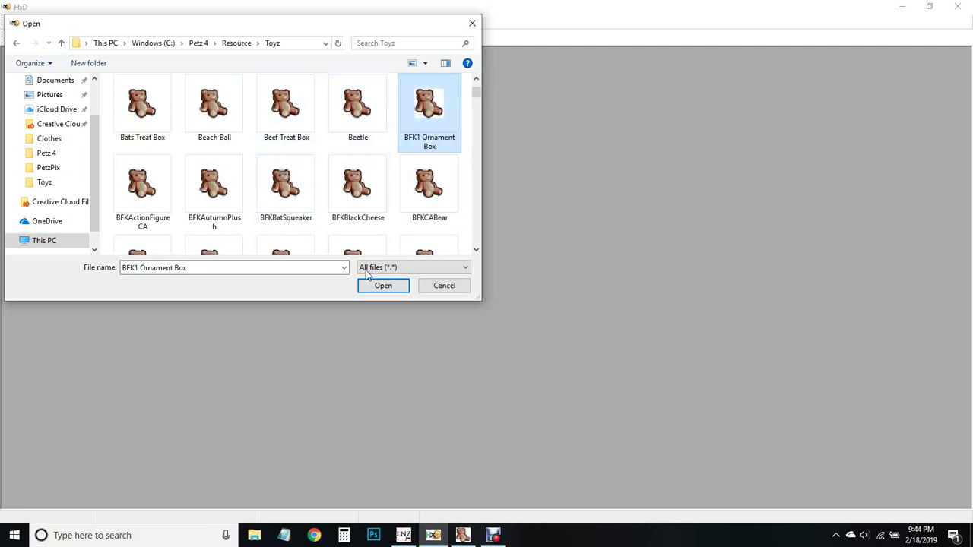
click(383, 286)
Step: Search the hex data for the text 'sprite'
click(329, 270)
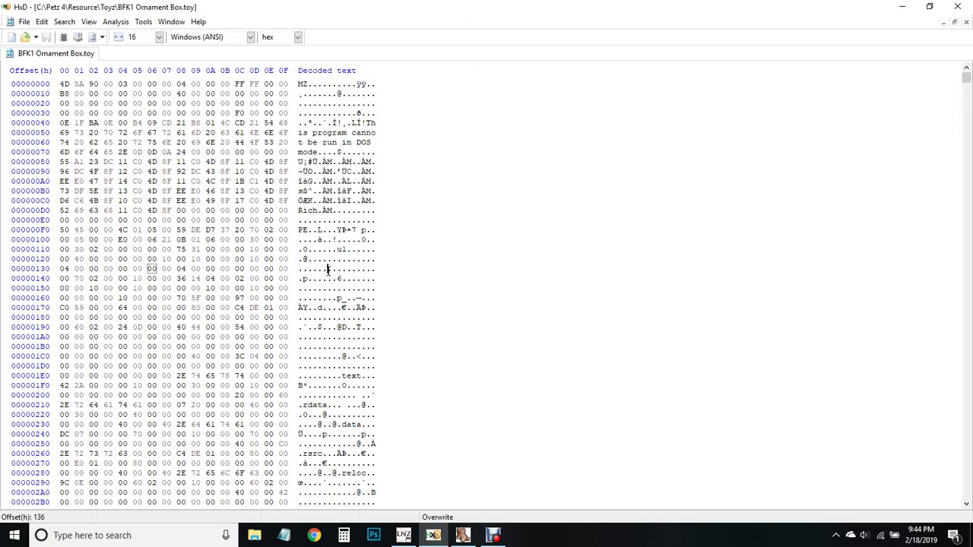
key(ctrl+f)
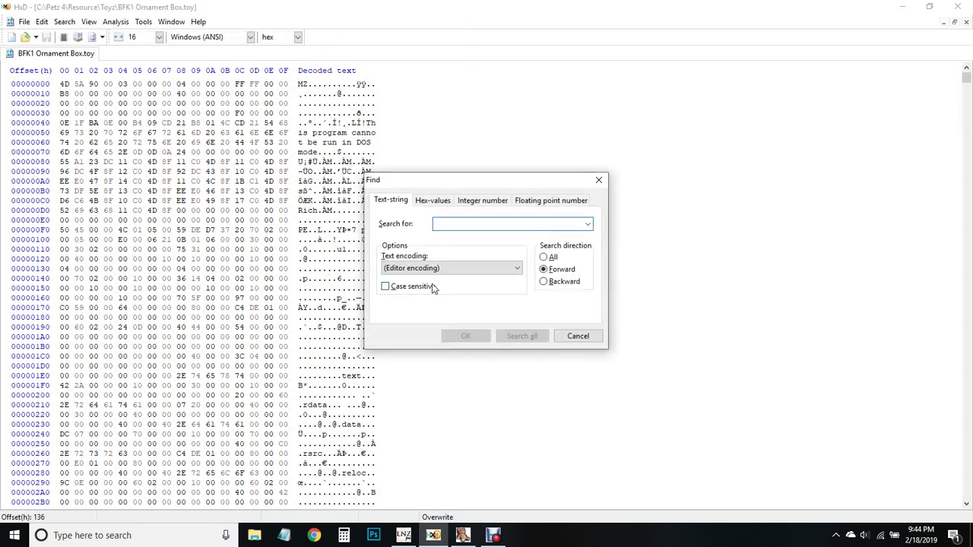
text(sprite)
key(Return)
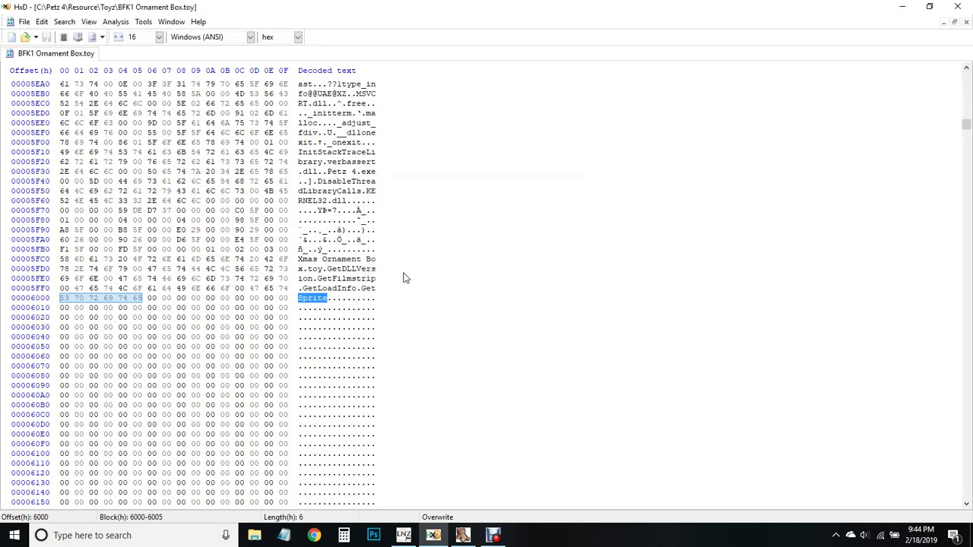
Step: Overtype 'Xmas' with 'BFK1' in the embedded Xmas Ornament Box.toy name at offset 5FC0
scroll(404, 277, down, 2)
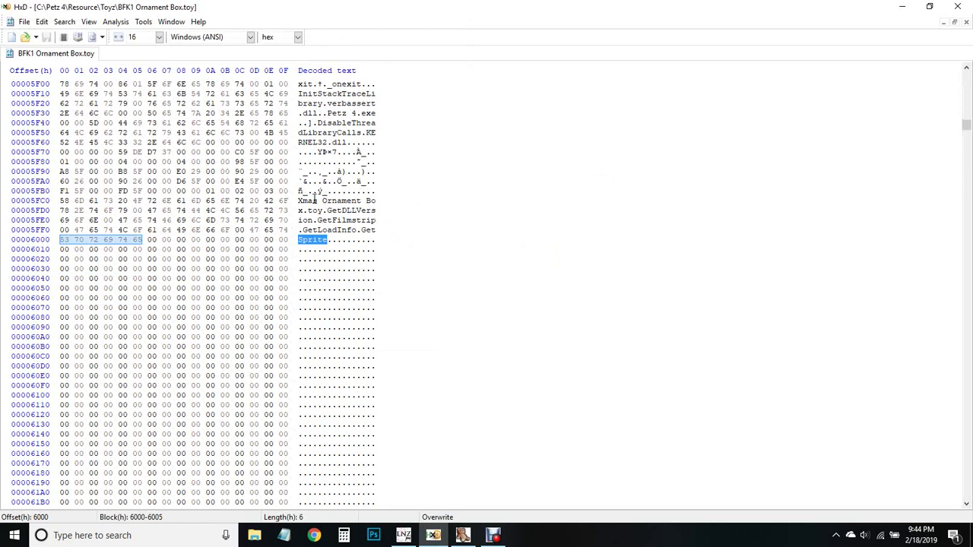
click(313, 201)
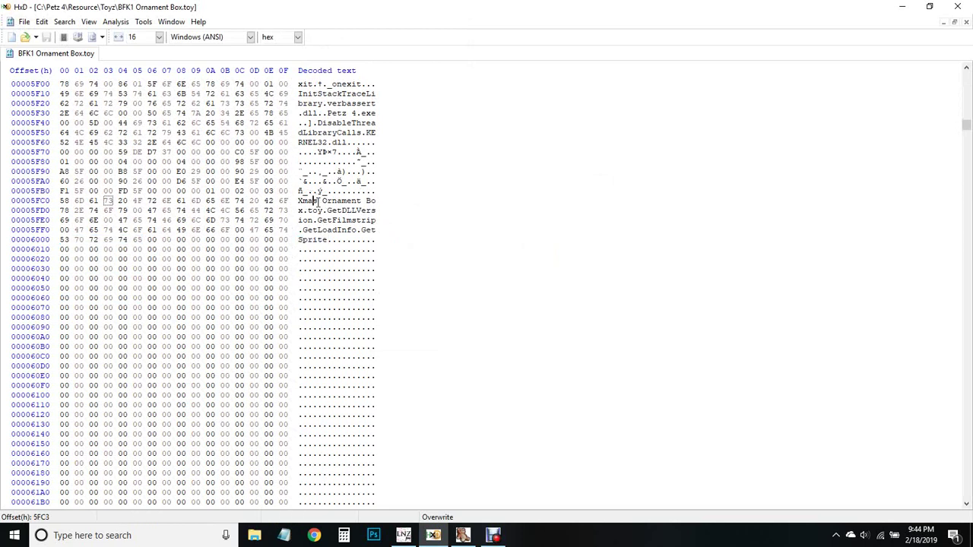
drag(313, 201, 298, 201)
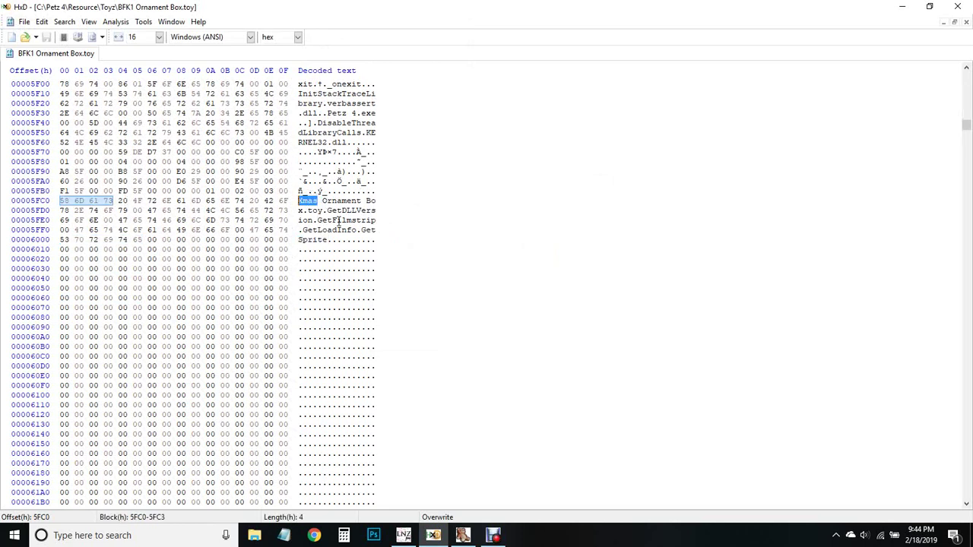
text(BFK)
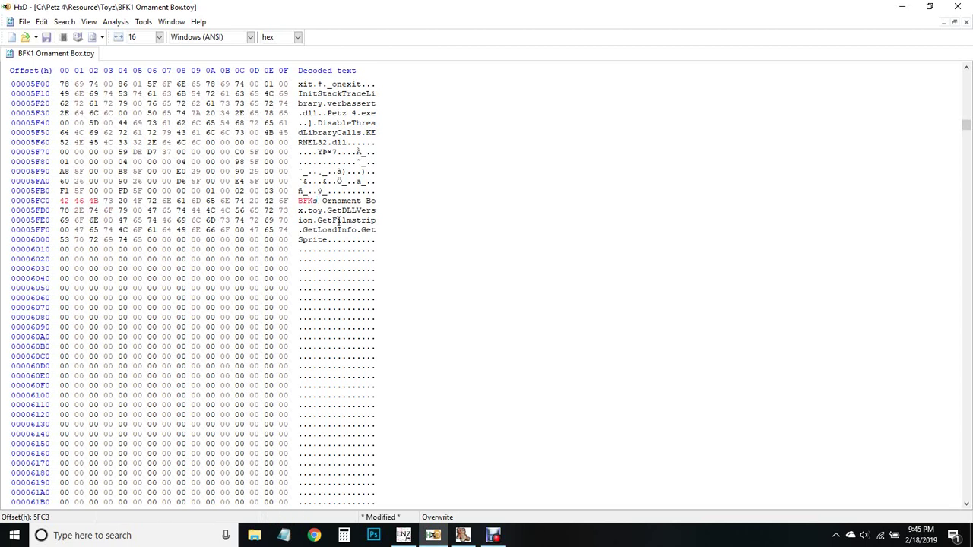
text(1)
Step: Overwrite Xmas_O1 with 11100O1 in the Sprite_Xmas_O1 name near offset 7170
scroll(417, 290, down, 3)
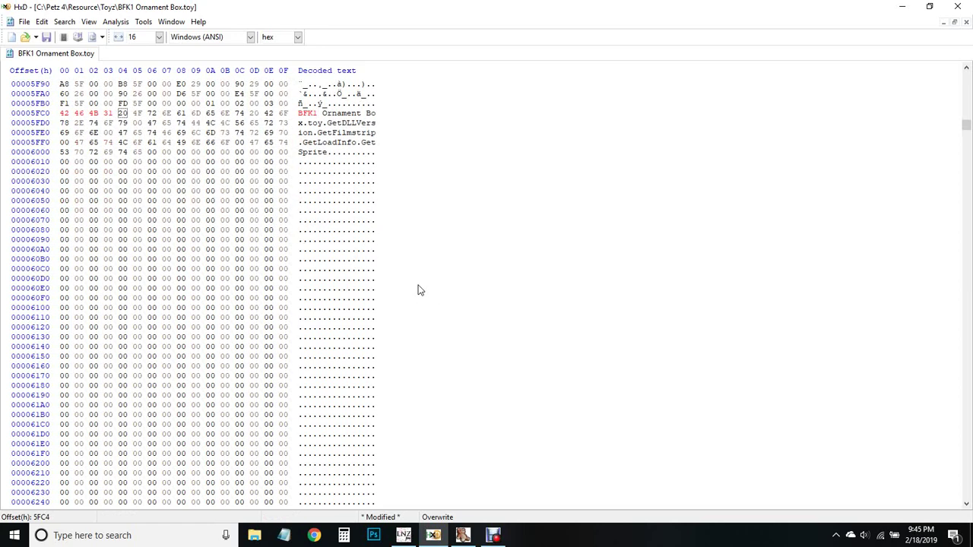
scroll(388, 357, down, 20)
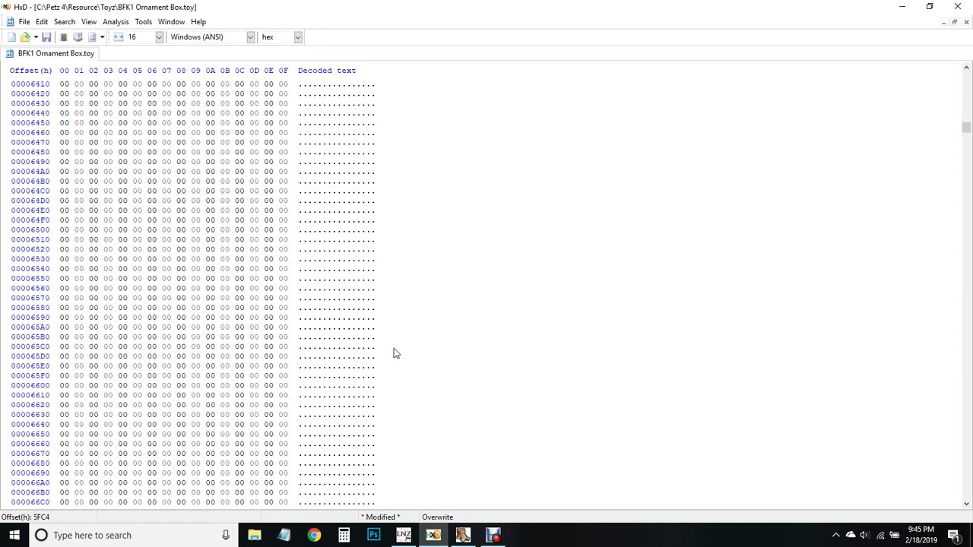
scroll(393, 353, down, 20)
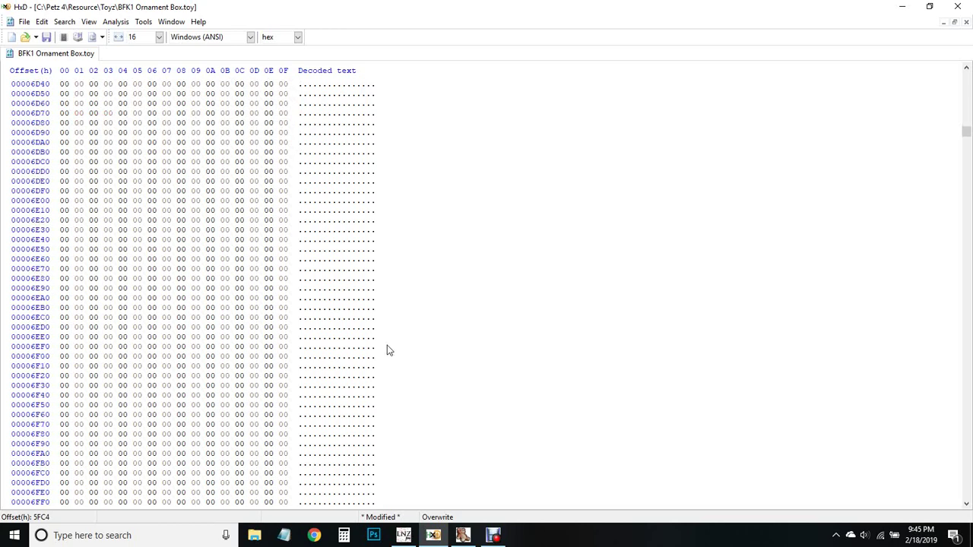
scroll(387, 350, down, 12)
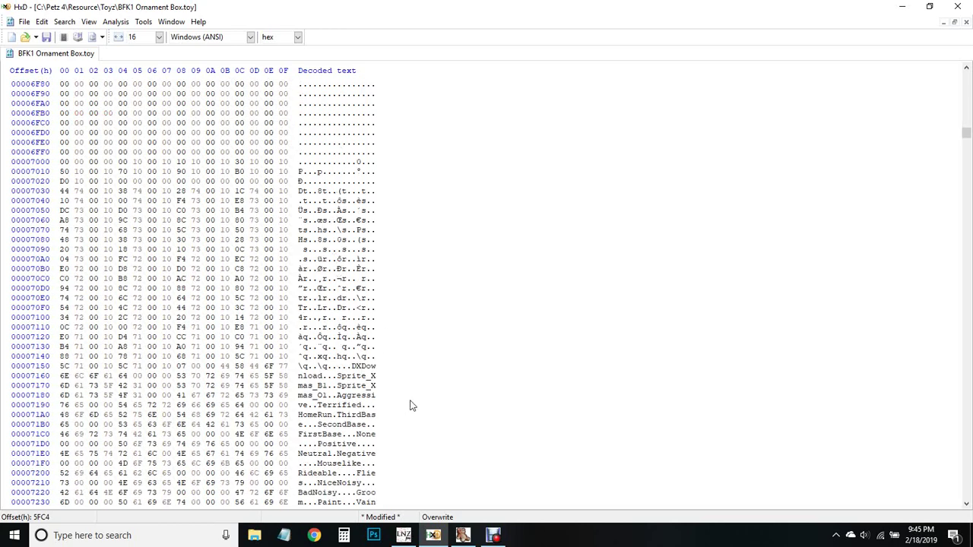
scroll(406, 395, down, 2)
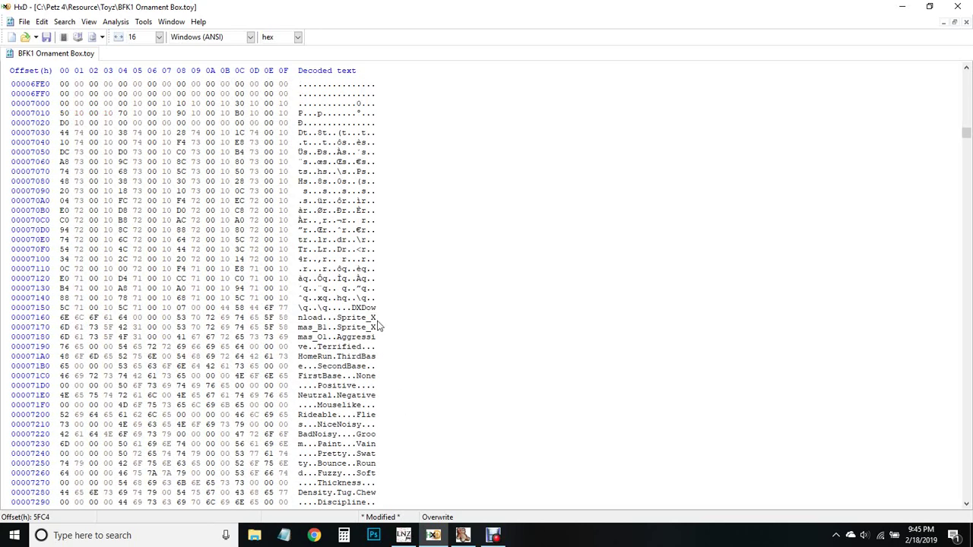
drag(373, 327, 328, 337)
text(11100O1)
Step: Scroll down through the rest of the toy file's hex data
scroll(386, 340, down, 1)
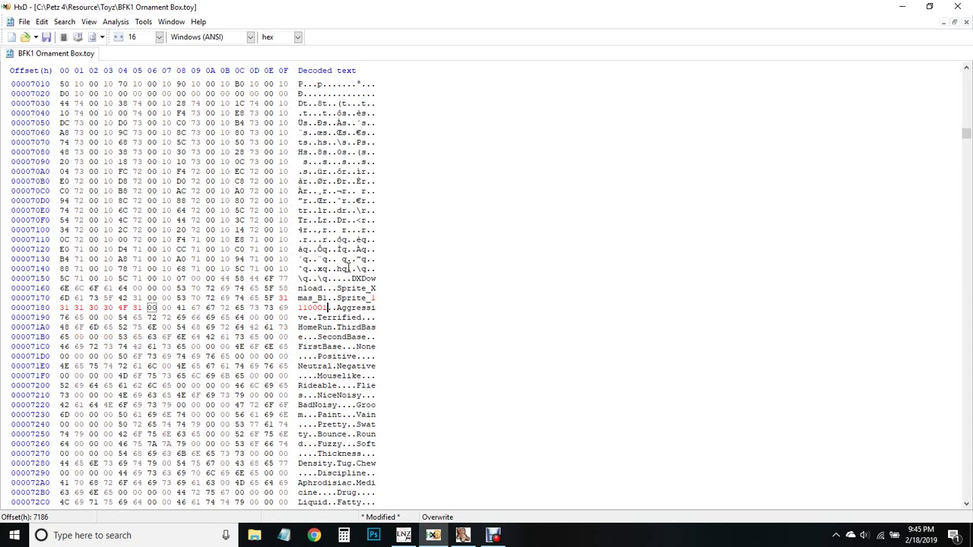
scroll(360, 170, up, 1)
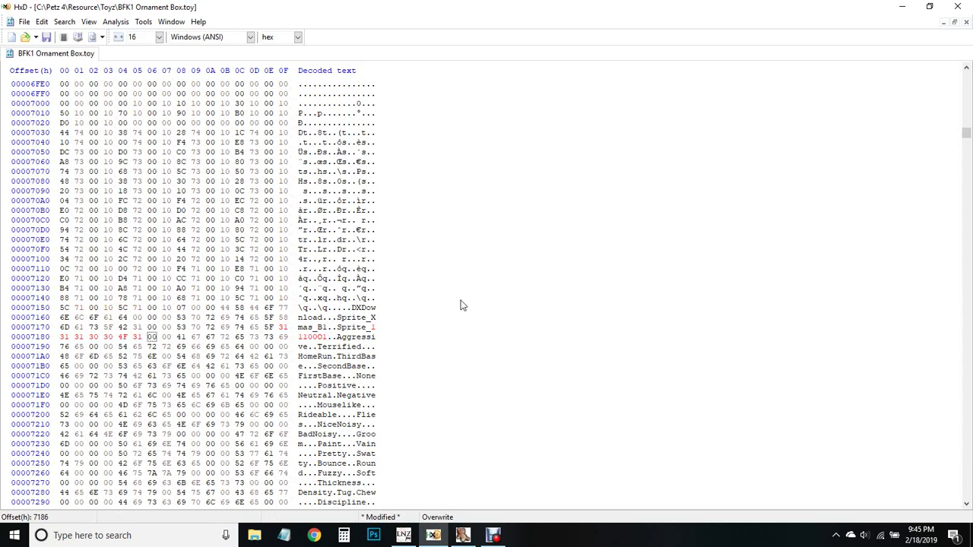
scroll(456, 304, down, 2)
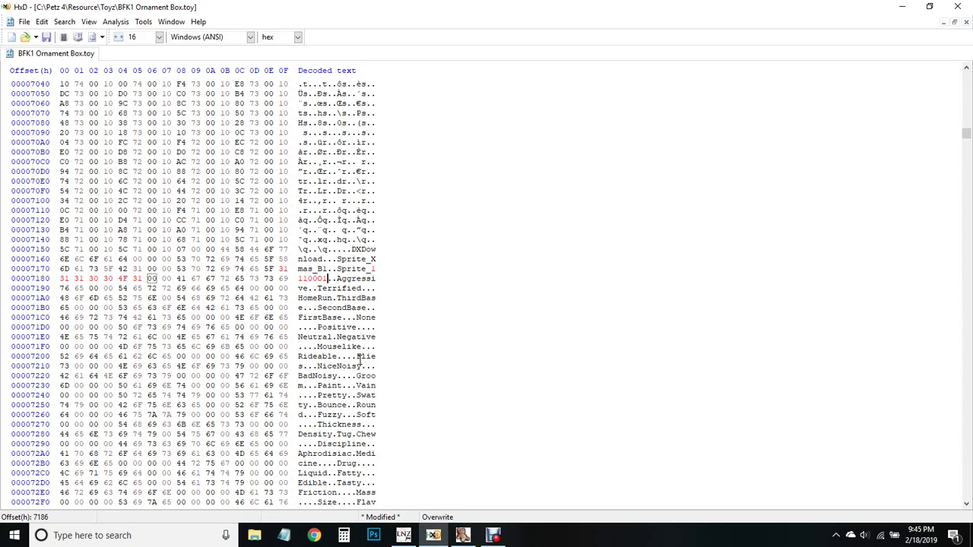
scroll(360, 358, down, 6)
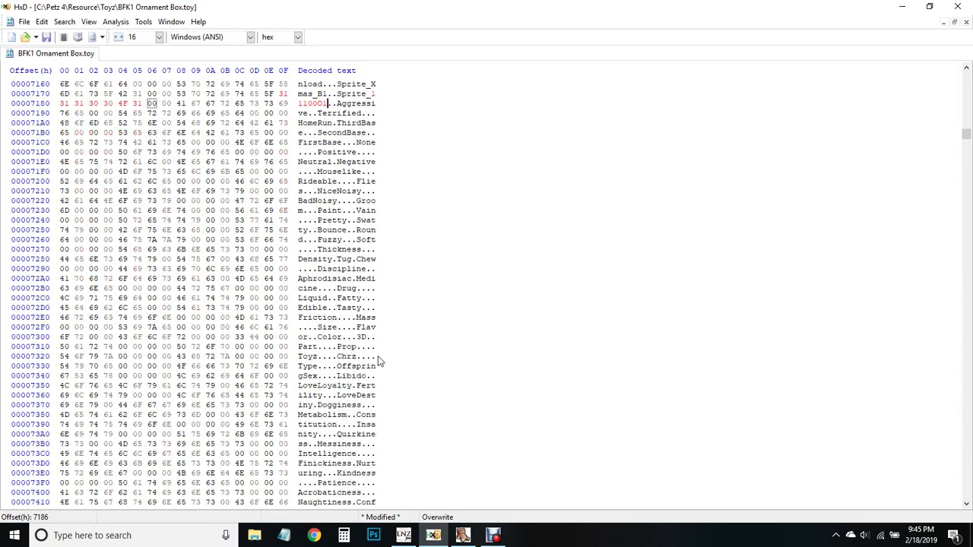
scroll(377, 356, down, 5)
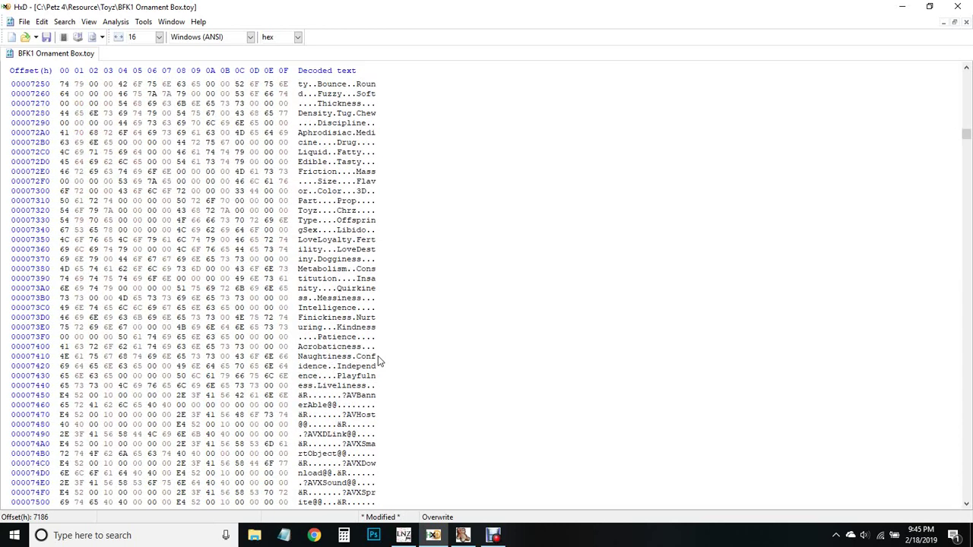
scroll(377, 356, down, 3)
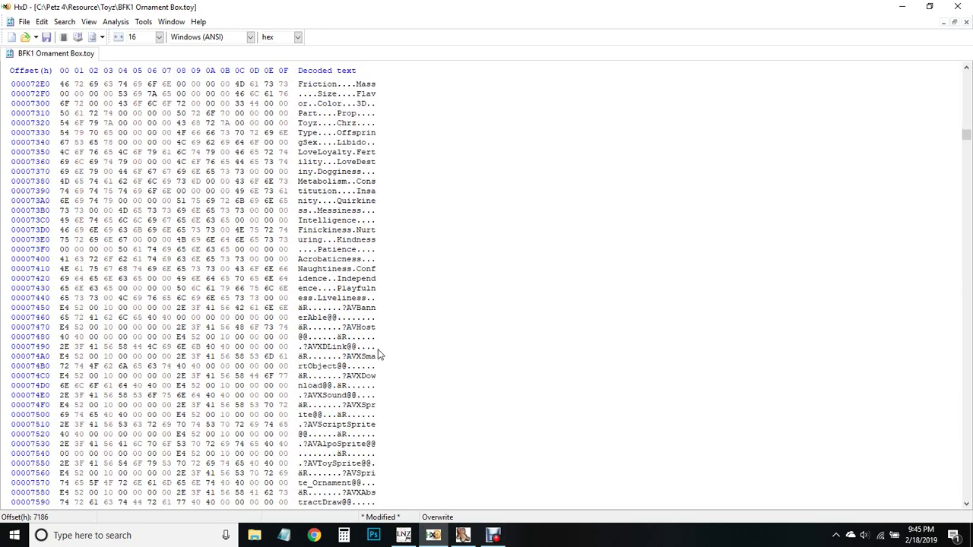
scroll(378, 354, down, 3)
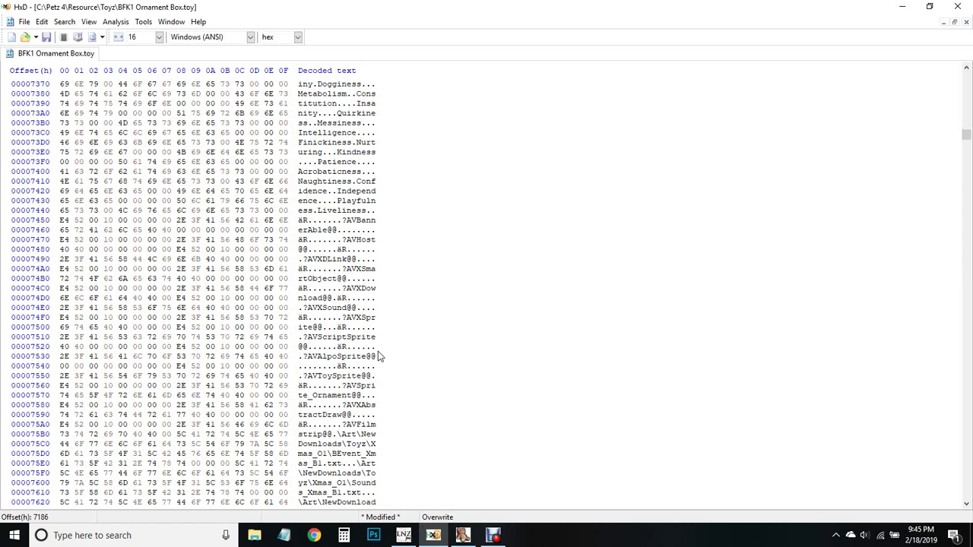
scroll(378, 355, down, 1)
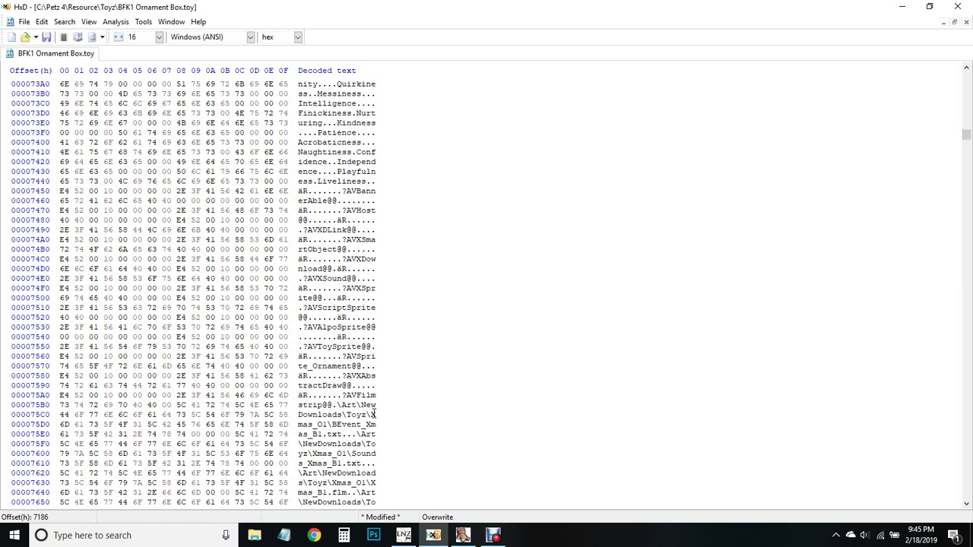
Step: Replace Xmas_O1 with 11100O1 in the next art path and the sounds file path
drag(372, 414, 327, 424)
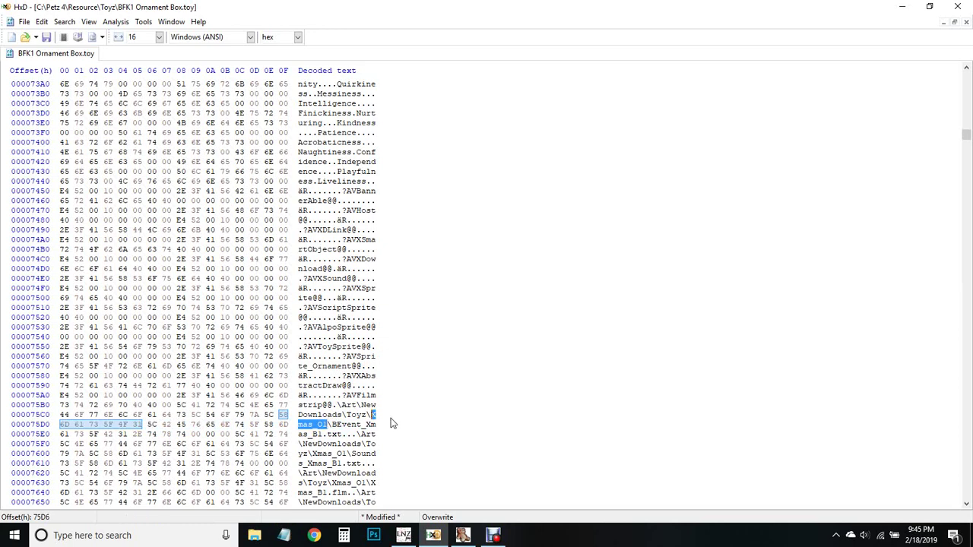
text(1110001)
scroll(430, 369, down, 1)
scroll(429, 369, down, 1)
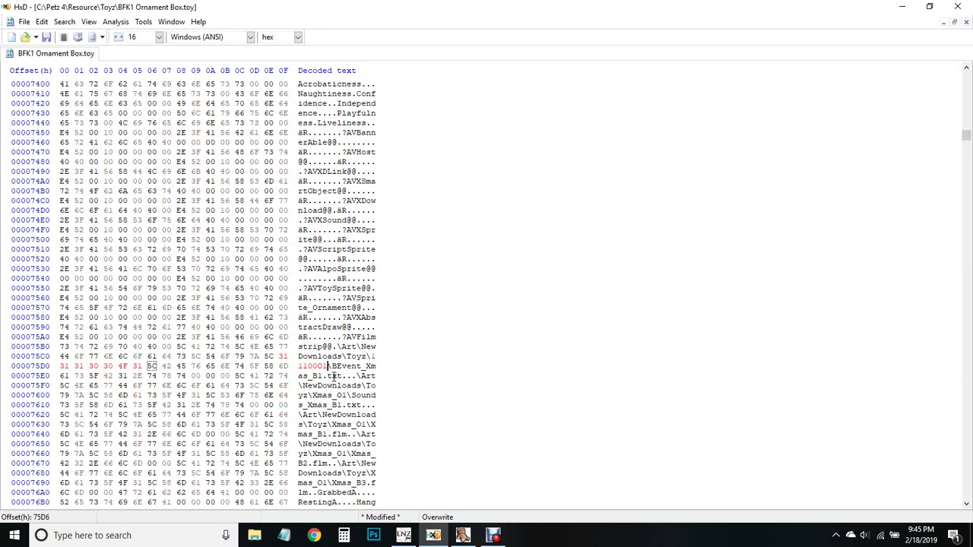
drag(348, 395, 367, 424)
text(11100O1)
text(11100O1)
Step: Change the Xmas_O1 folder to 11100O1 in the Xmas_B2.flm and Xmas_B3.flm paths
scroll(410, 391, down, 3)
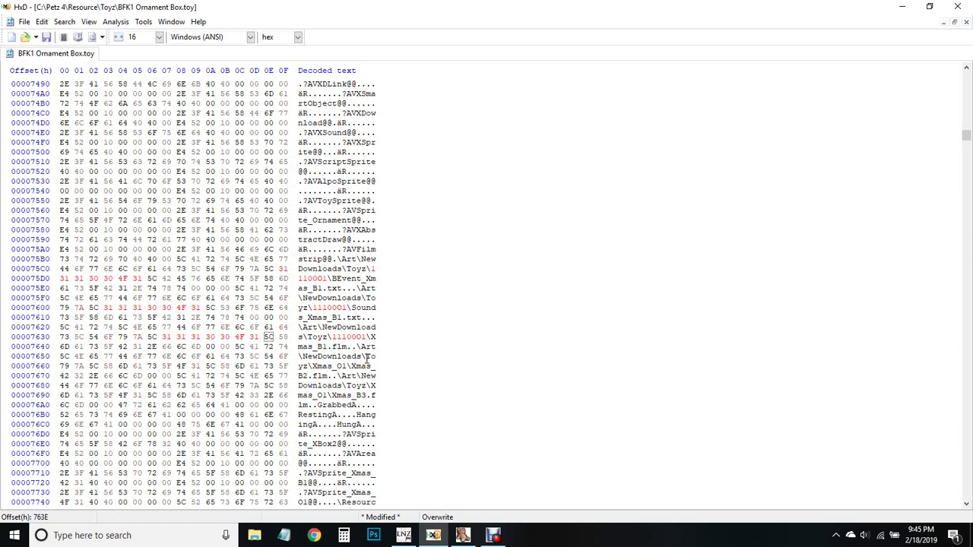
drag(347, 366, 313, 368)
text(11100O1)
scroll(395, 365, down, 1)
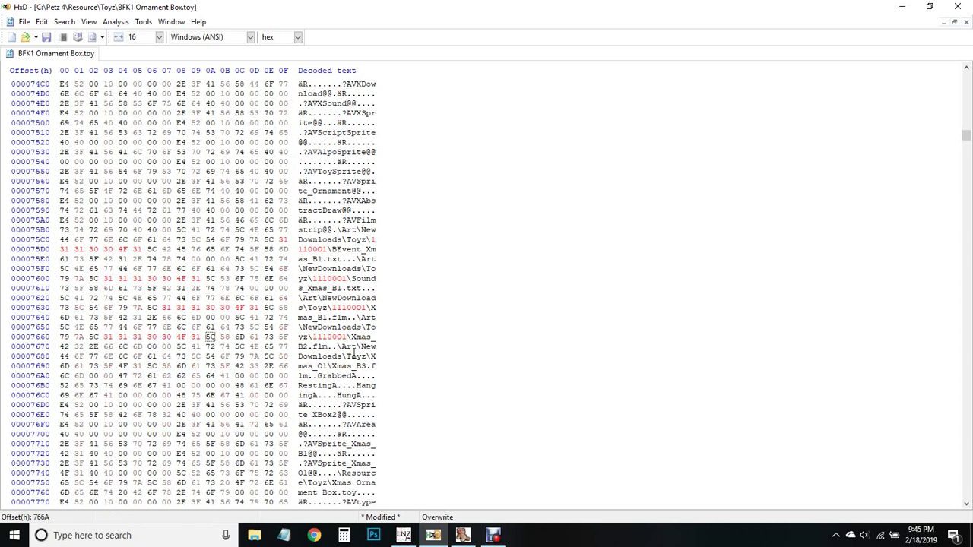
drag(340, 368, 374, 355)
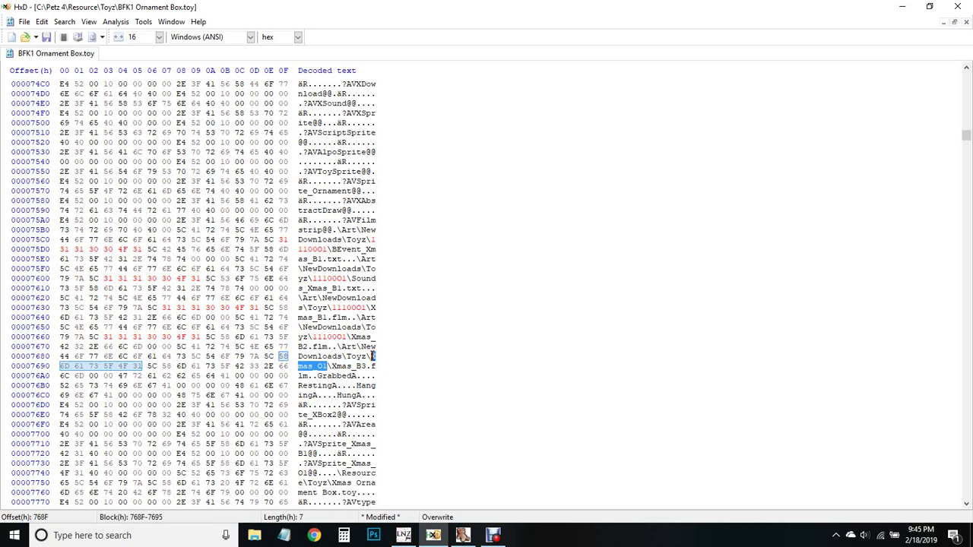
text(11100O1)
scroll(404, 364, down, 1)
scroll(395, 361, down, 1)
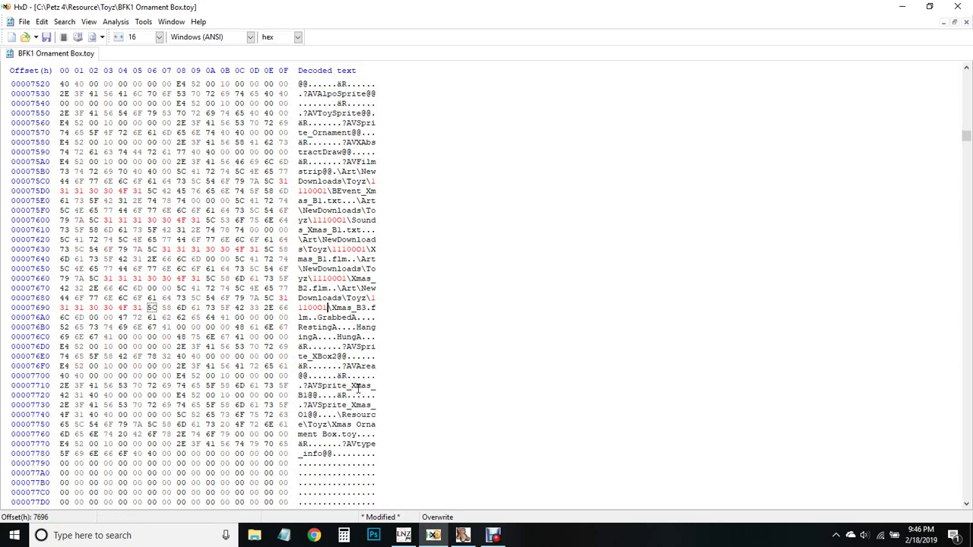
Step: Rename the AVSprite class to Sprite_11100O1 and the resource path to BFK1 Ornament Box
drag(350, 405, 308, 415)
text(11100O1)
click(332, 426)
text(BFK)
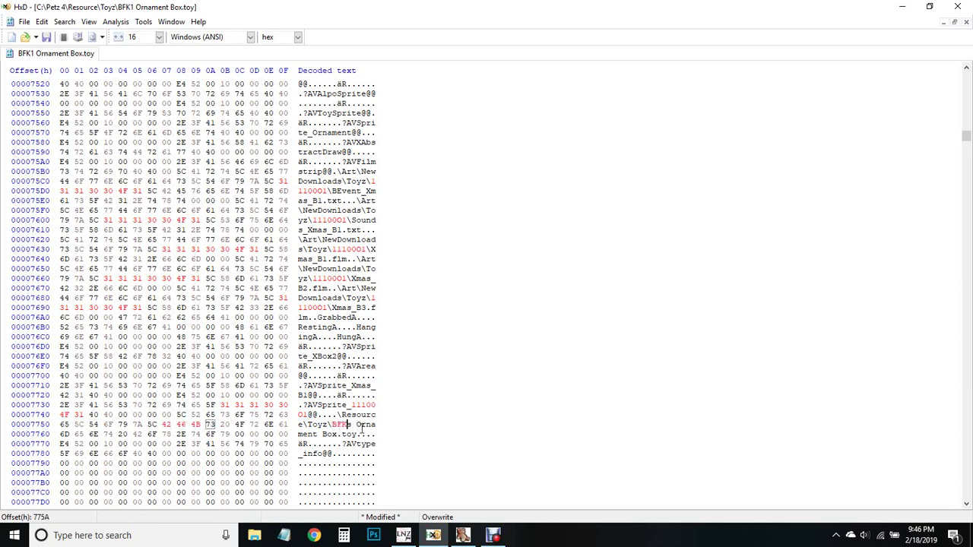
text(1)
scroll(343, 370, down, 1)
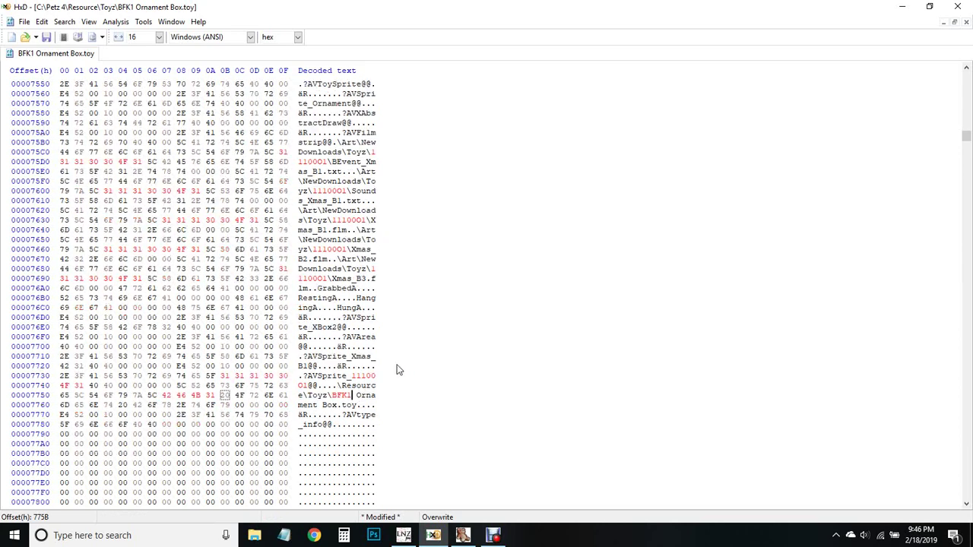
Step: Save the edited toy file and load the BFK1 Ornament Box toy in Tinker
click(45, 36)
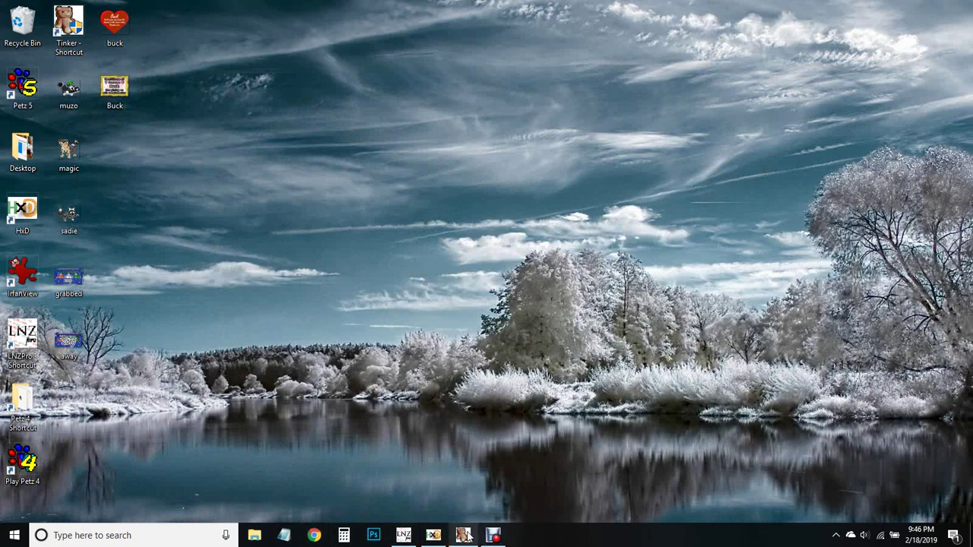
mouse_move(466, 535)
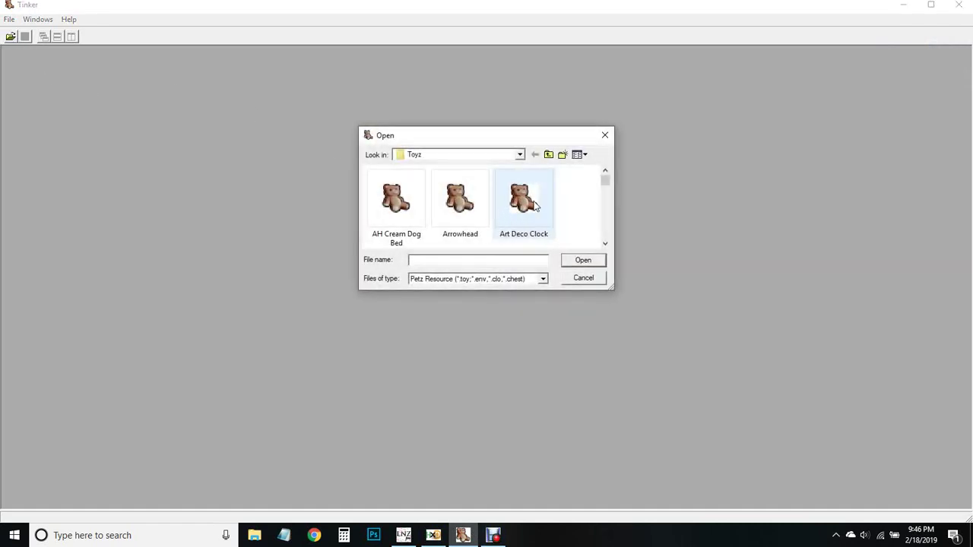
drag(614, 287, 772, 417)
double_click(582, 301)
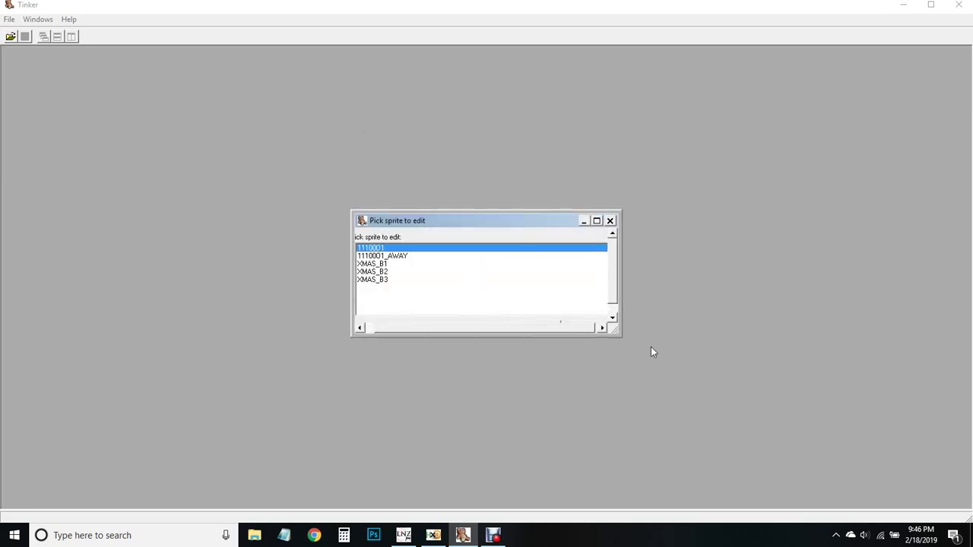
drag(622, 333, 629, 355)
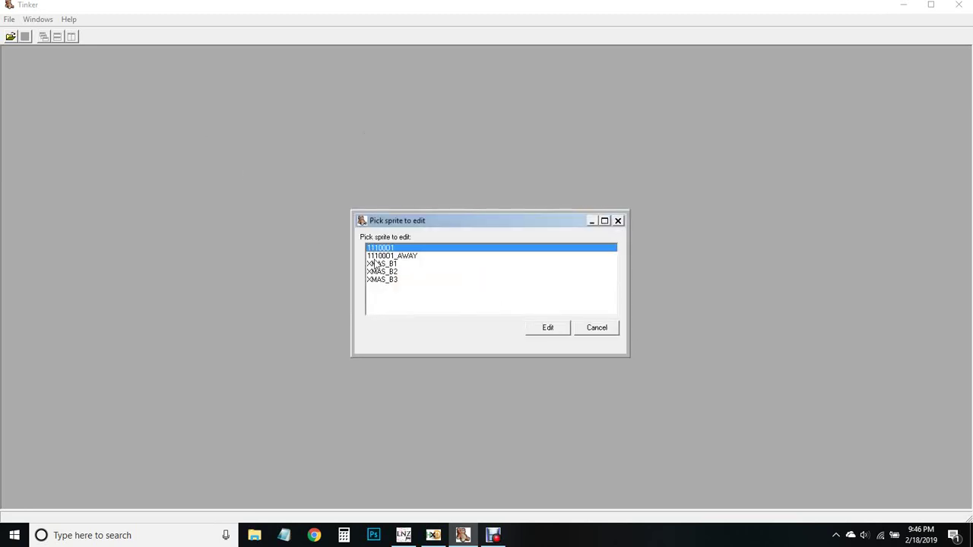
Step: Open the 11100O1, 11100O1_AWAY and XMAS_B1 sprites of BFK1 Ornament Box for editing
click(563, 327)
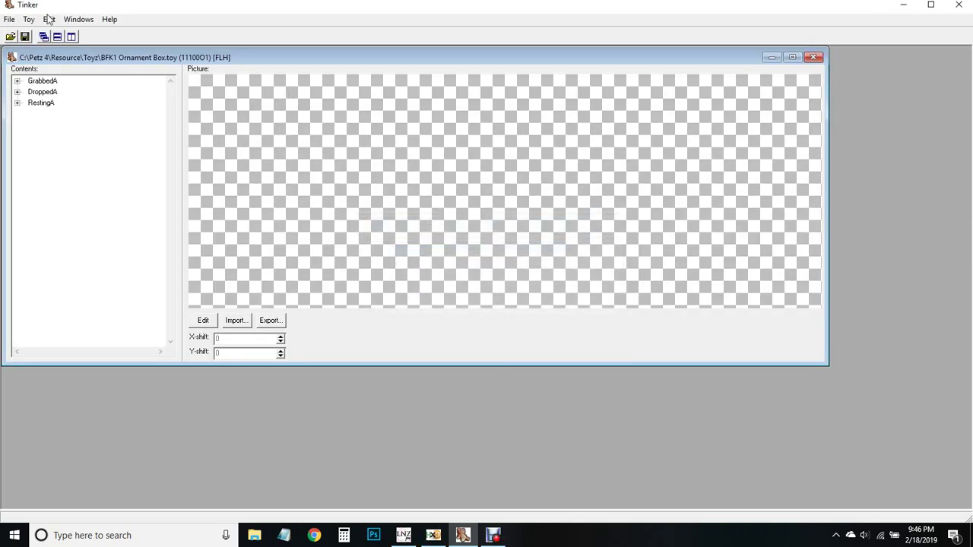
click(11, 37)
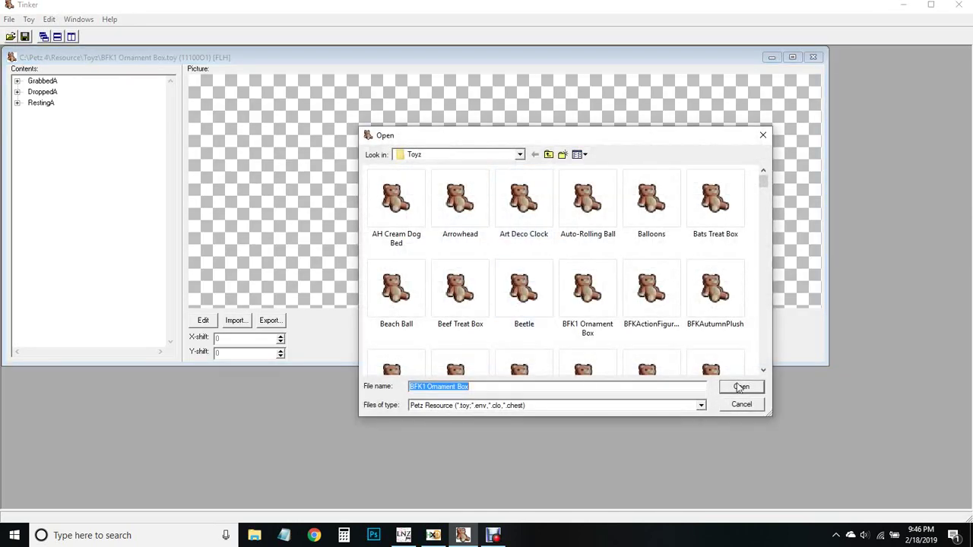
click(741, 387)
click(410, 257)
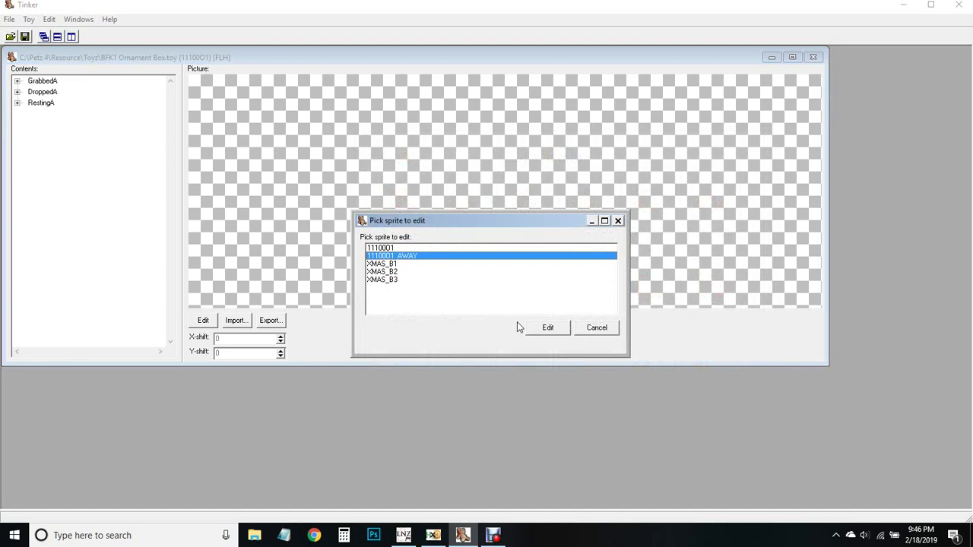
click(547, 327)
click(12, 37)
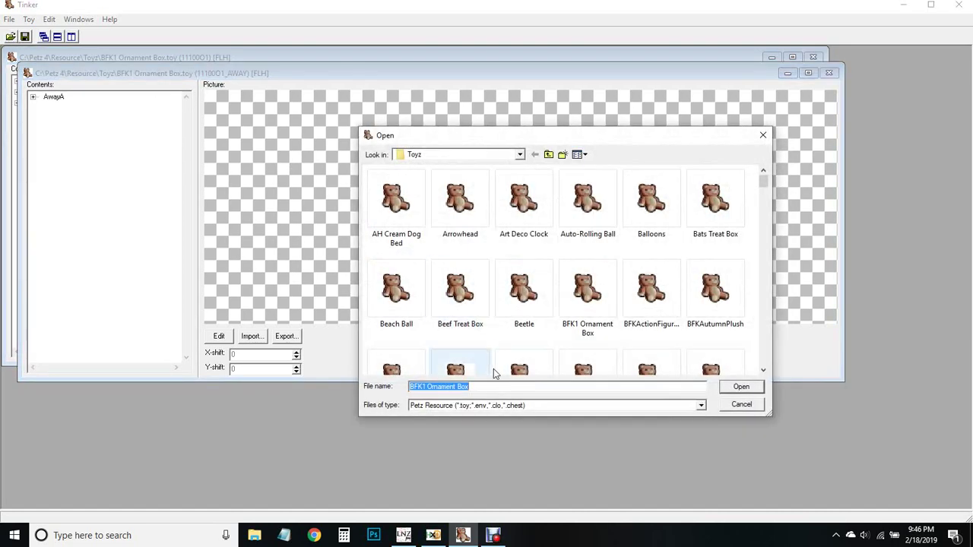
click(736, 386)
click(388, 264)
click(548, 328)
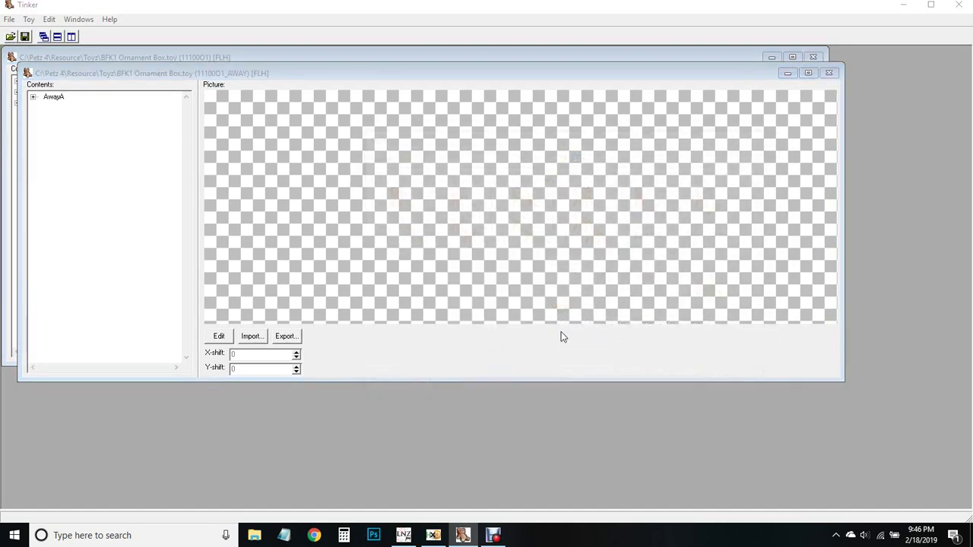
Step: Open the XMAS_B2 and XMAS_B3 sprites, then show 11100O1's GrabbedA Frame 0
click(12, 36)
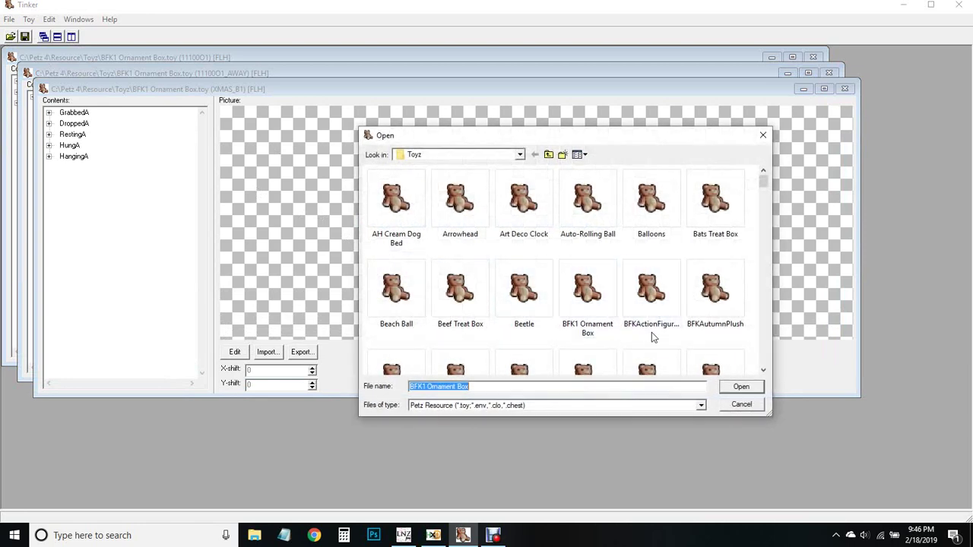
click(736, 386)
click(400, 272)
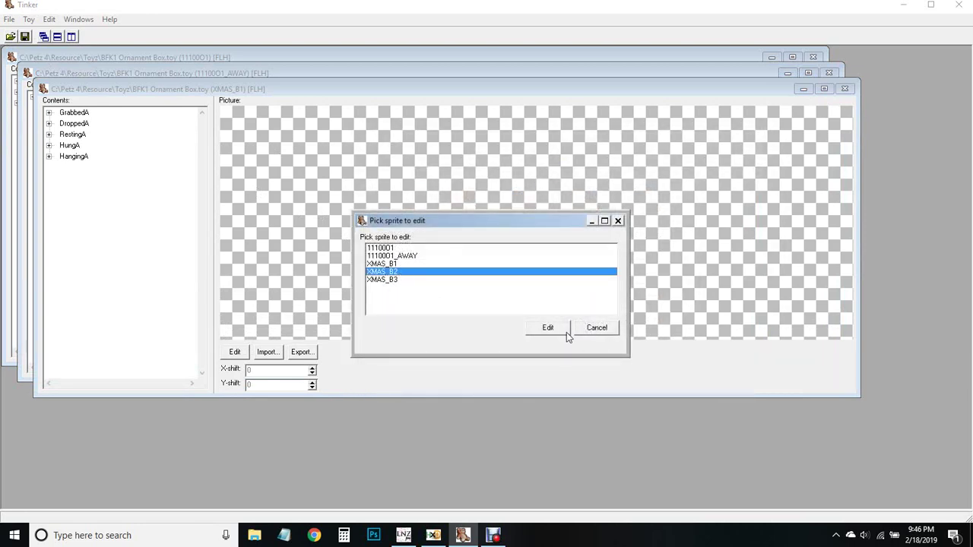
click(566, 332)
click(12, 37)
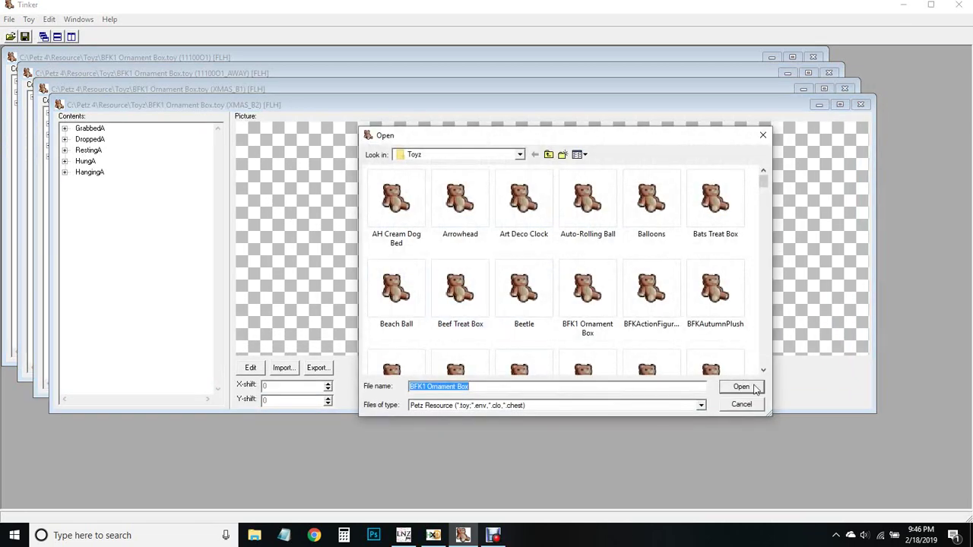
click(741, 387)
click(384, 279)
click(566, 330)
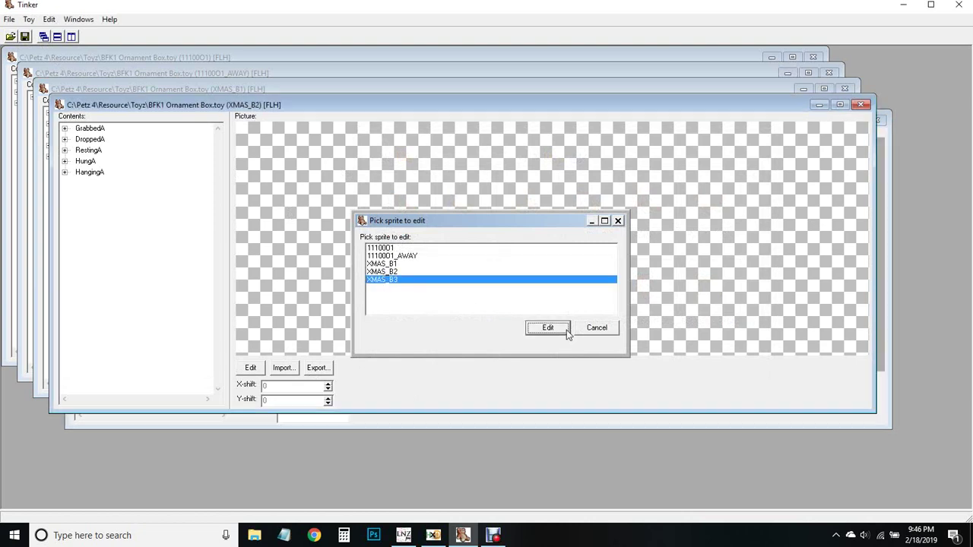
click(121, 54)
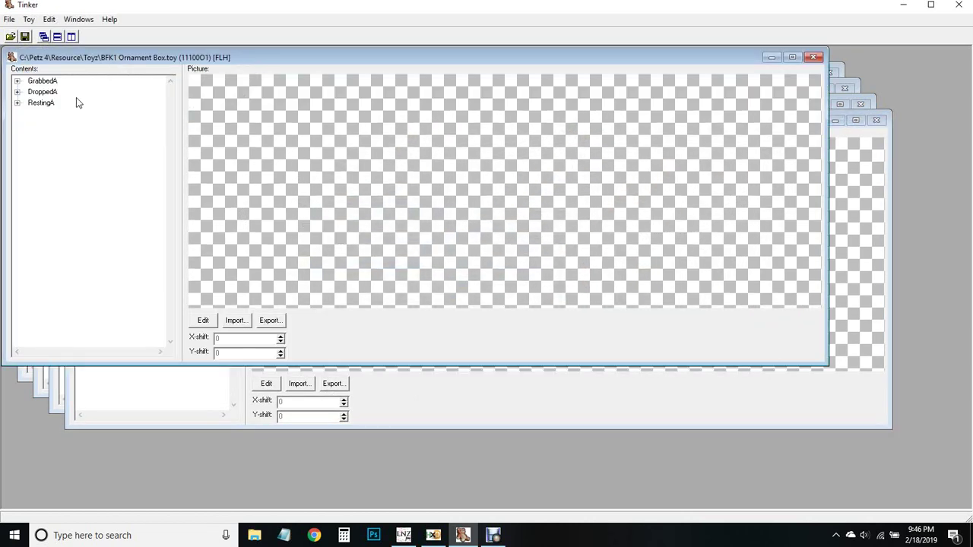
click(17, 82)
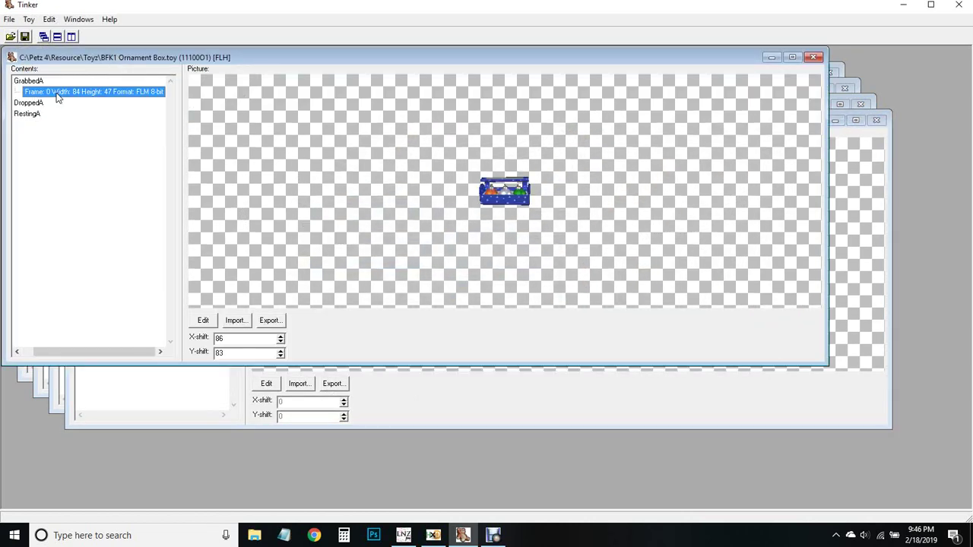
Step: Import the 'grabbed' image from the Desktop into GrabbedA Frame 0
click(244, 321)
click(454, 156)
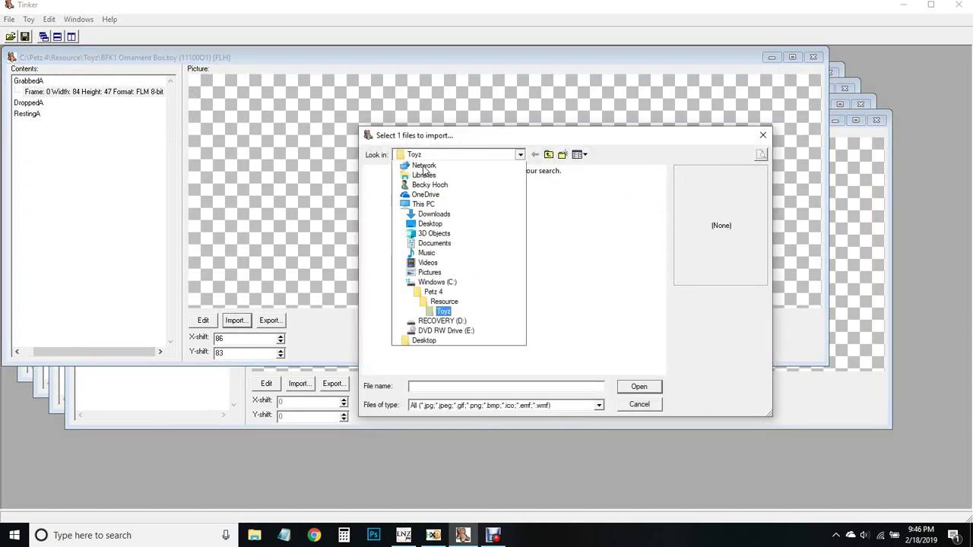
click(429, 224)
scroll(562, 258, down, 3)
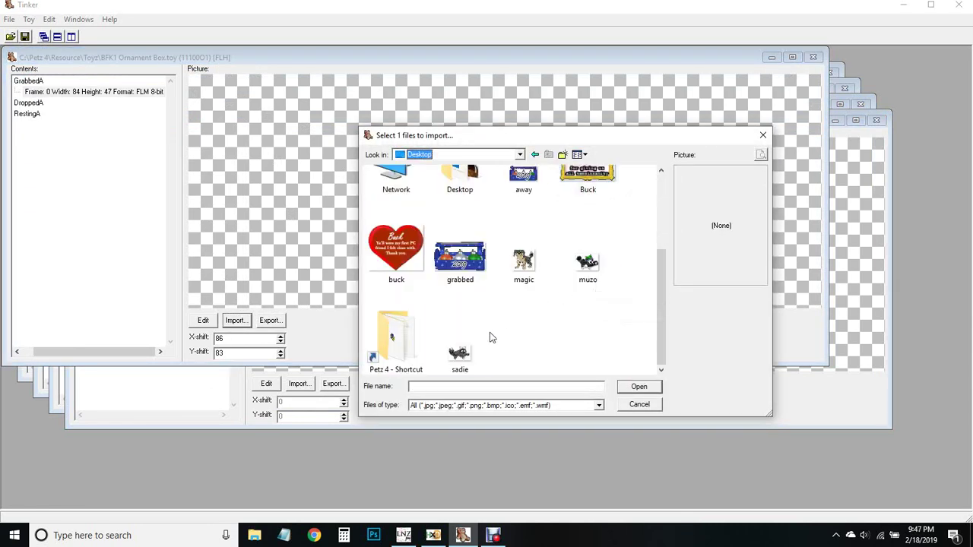
click(459, 256)
click(645, 389)
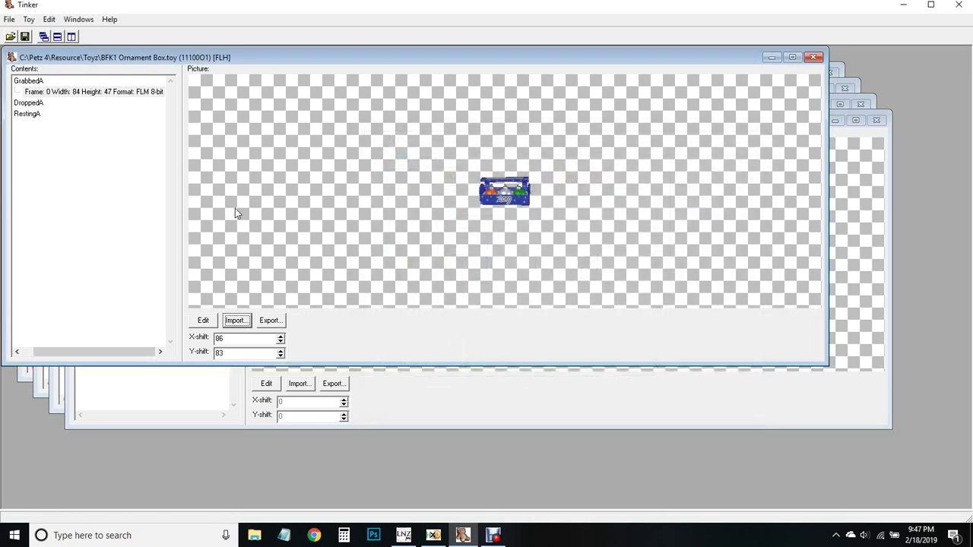
Step: Copy the new GrabbedA frame and paste it over DroppedA Frames 0, 1 and 2
click(17, 104)
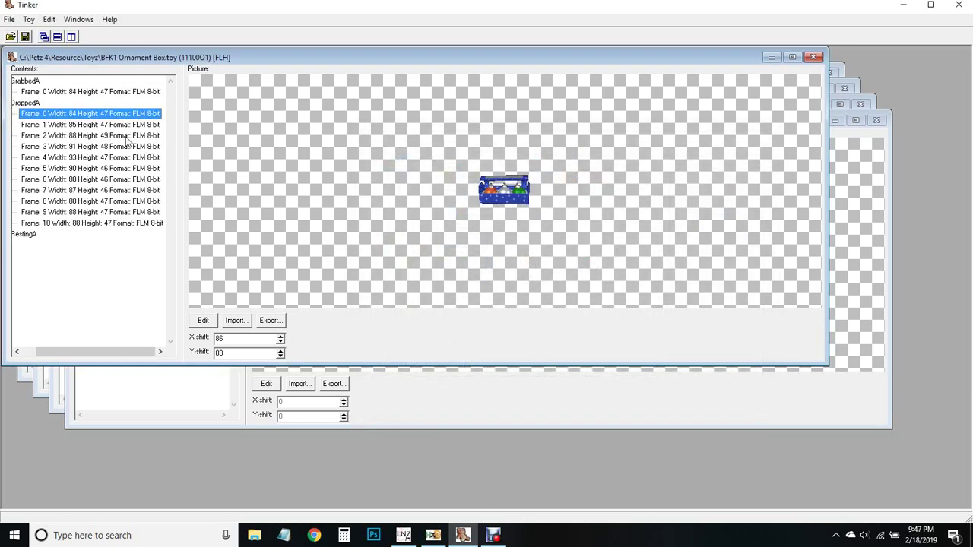
click(92, 92)
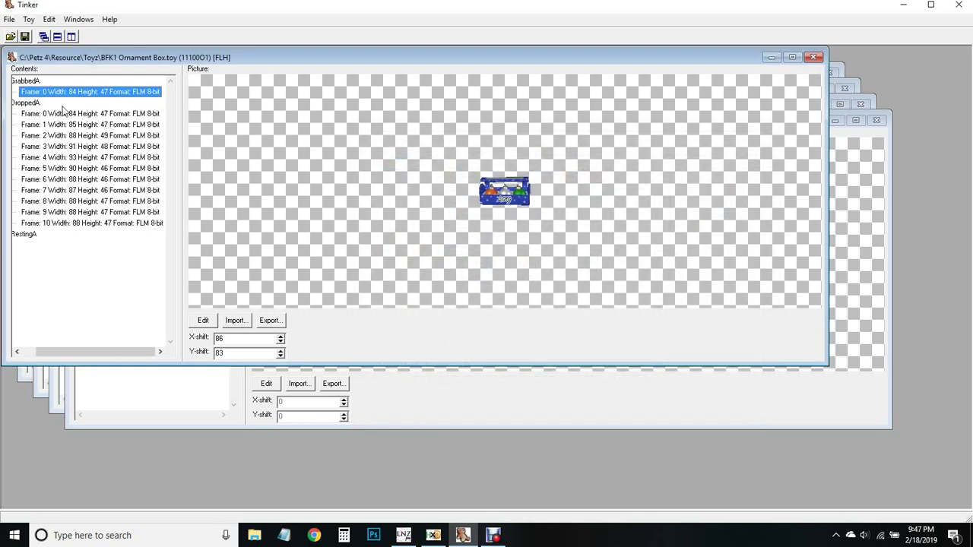
drag(64, 113, 67, 125)
key(ctrl+v)
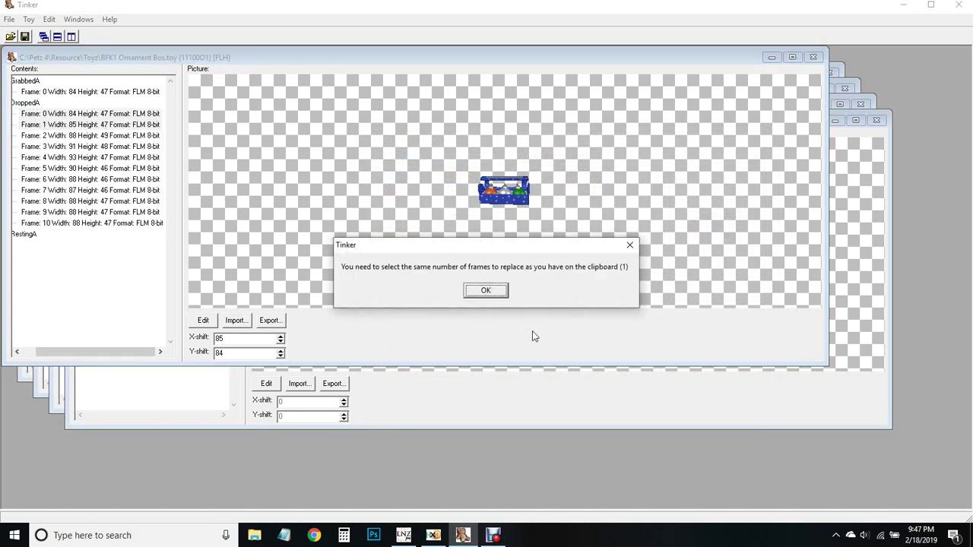
click(486, 292)
click(111, 124)
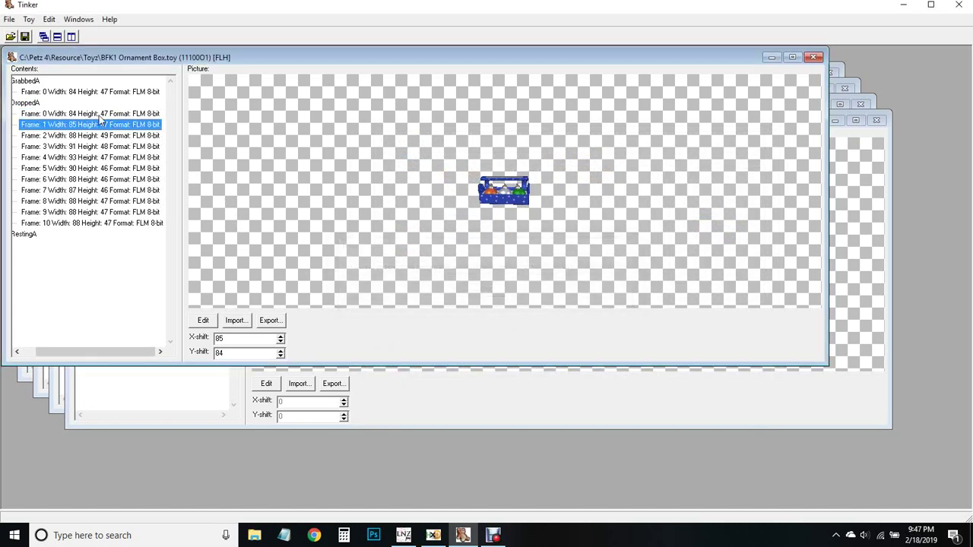
click(72, 115)
click(94, 127)
click(81, 139)
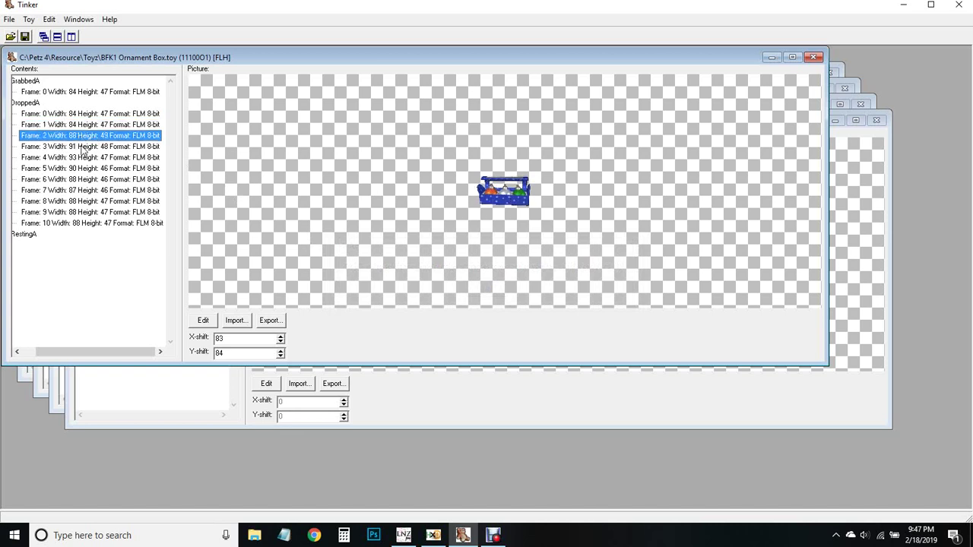
click(85, 125)
click(91, 115)
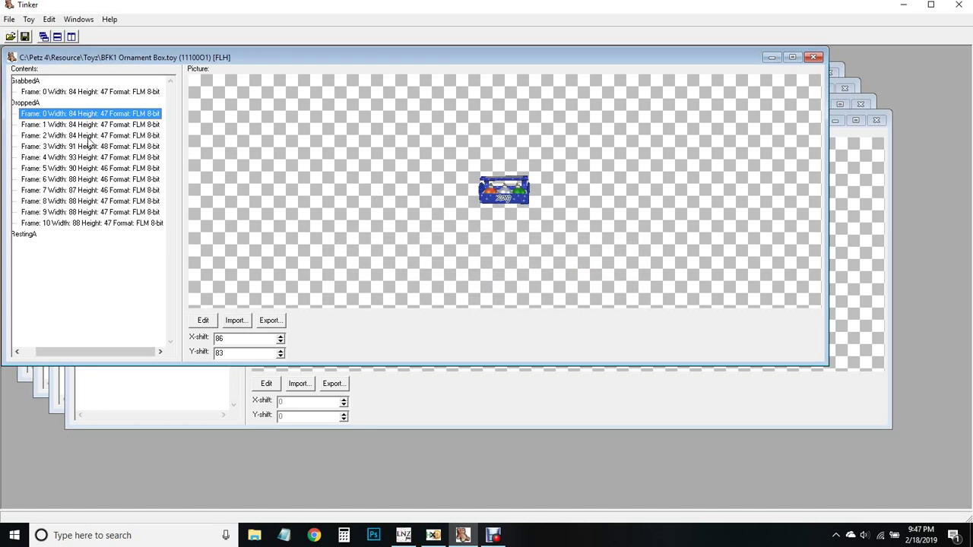
click(88, 126)
click(90, 136)
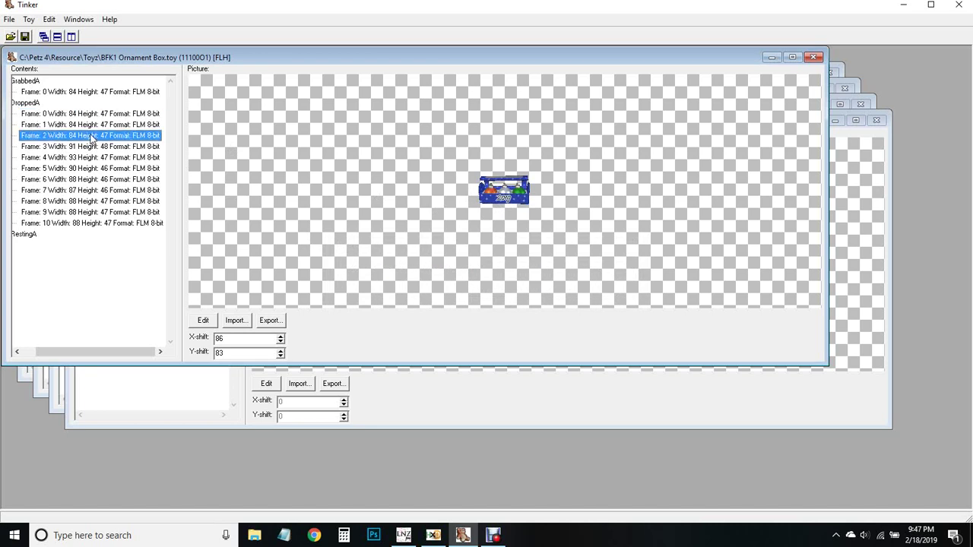
Step: Replace DroppedA Frames 3 through 10 with the copied GrabbedA image
click(92, 146)
click(90, 157)
click(90, 169)
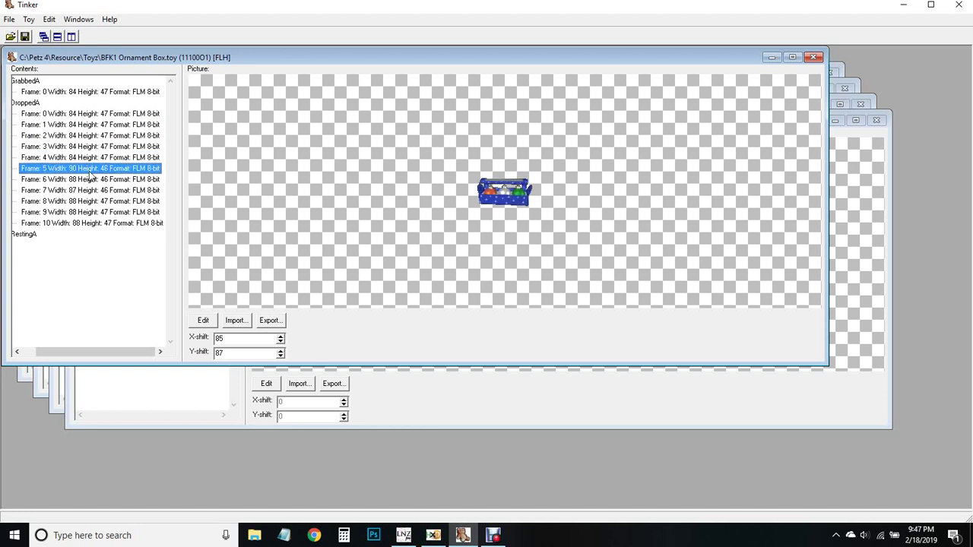
click(88, 180)
click(87, 190)
click(87, 201)
click(87, 213)
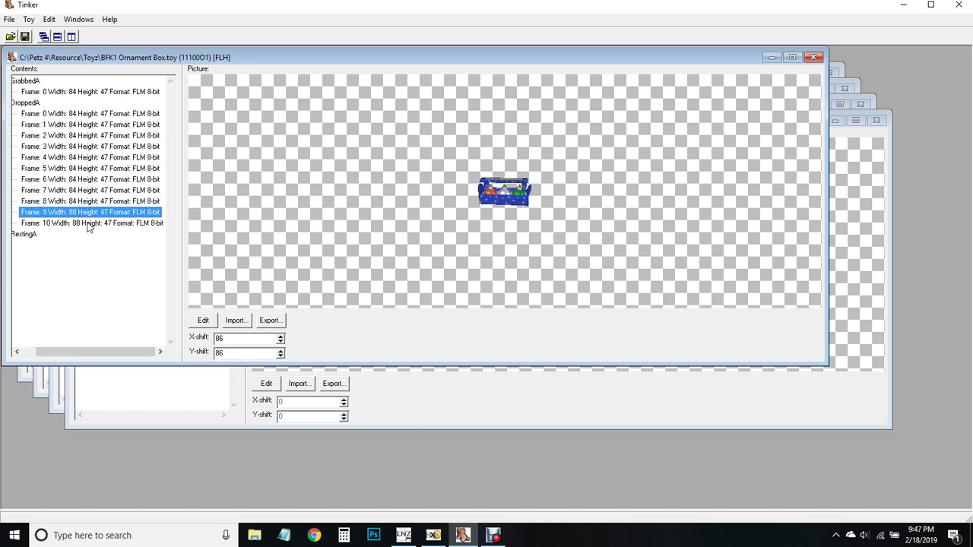
click(89, 224)
Step: Check RestingA, then collapse the RestingA, DroppedA and GrabbedA groups in the tree
click(26, 103)
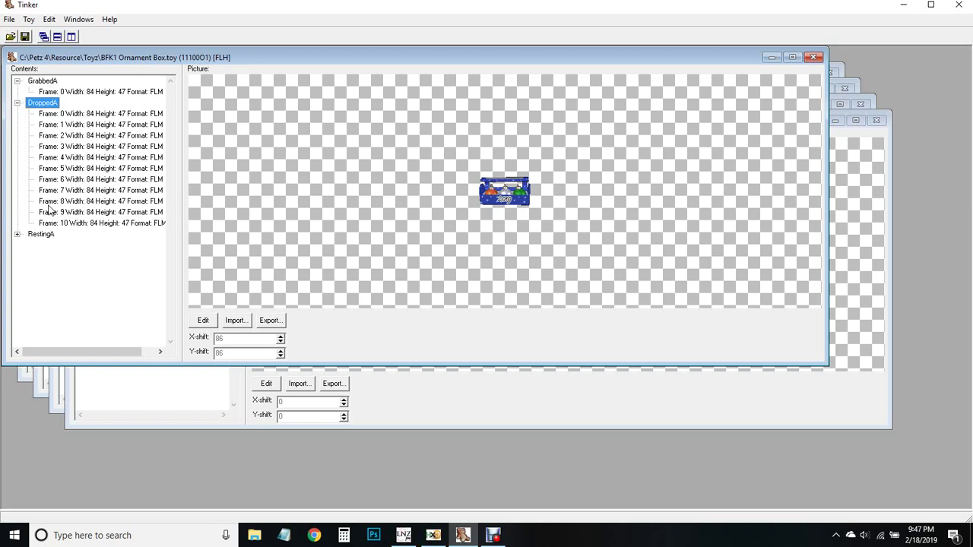
double_click(21, 234)
click(68, 250)
double_click(28, 234)
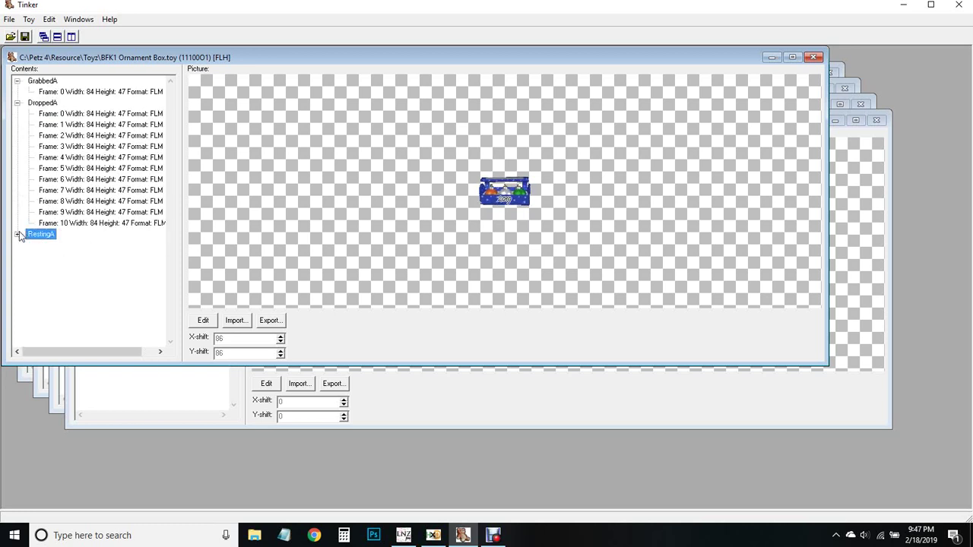
click(17, 102)
click(18, 81)
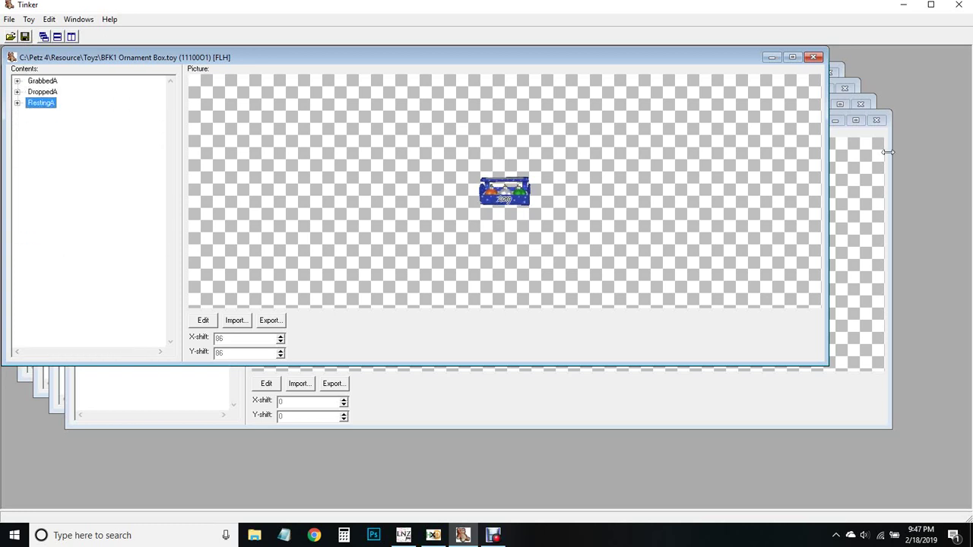
Step: Close the 11100O1 window and import the 'away' image into 11100O1_AWAY's AwayA Frame 0
click(813, 57)
click(225, 72)
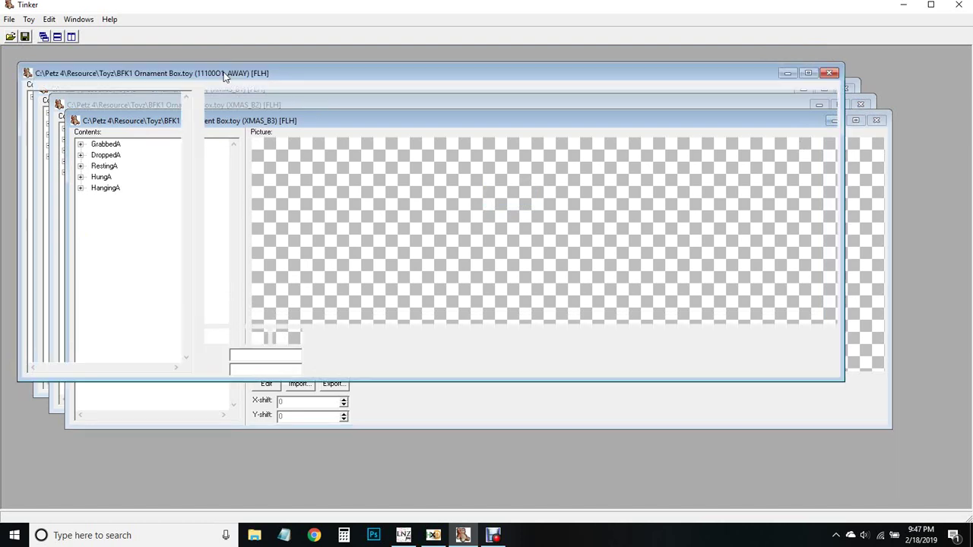
click(33, 98)
click(67, 107)
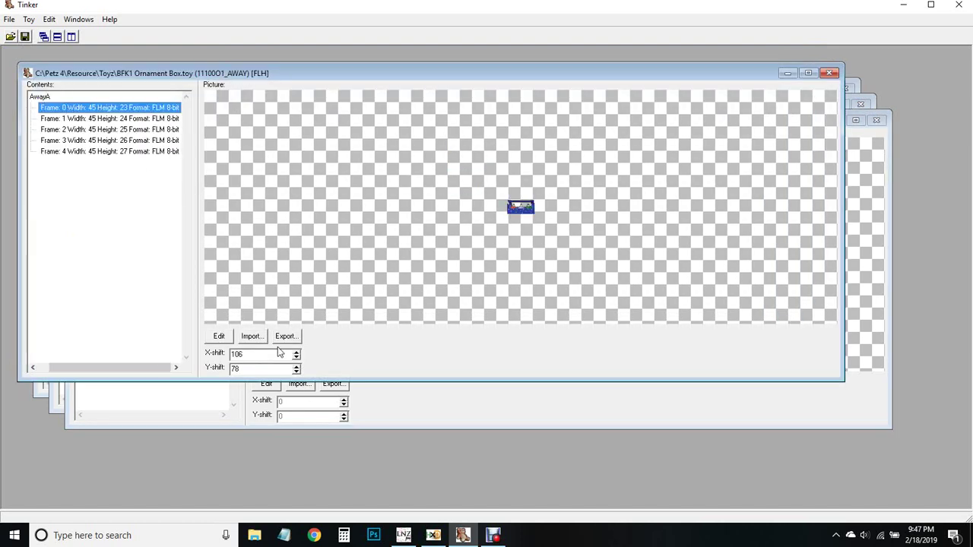
click(252, 336)
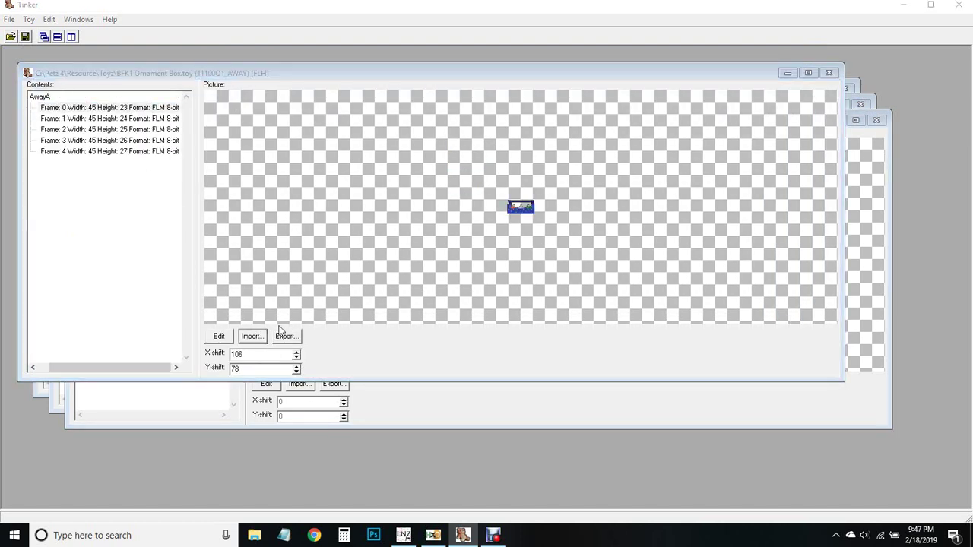
click(523, 300)
click(639, 387)
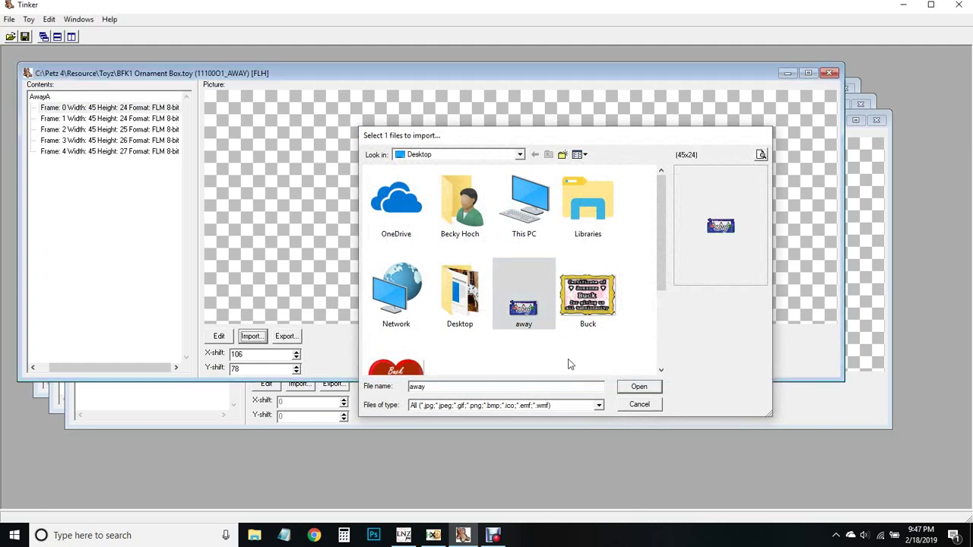
Step: Review AwayA Frames 1–4, then import the away image into Frames 1 and 2
click(111, 109)
click(109, 120)
click(108, 130)
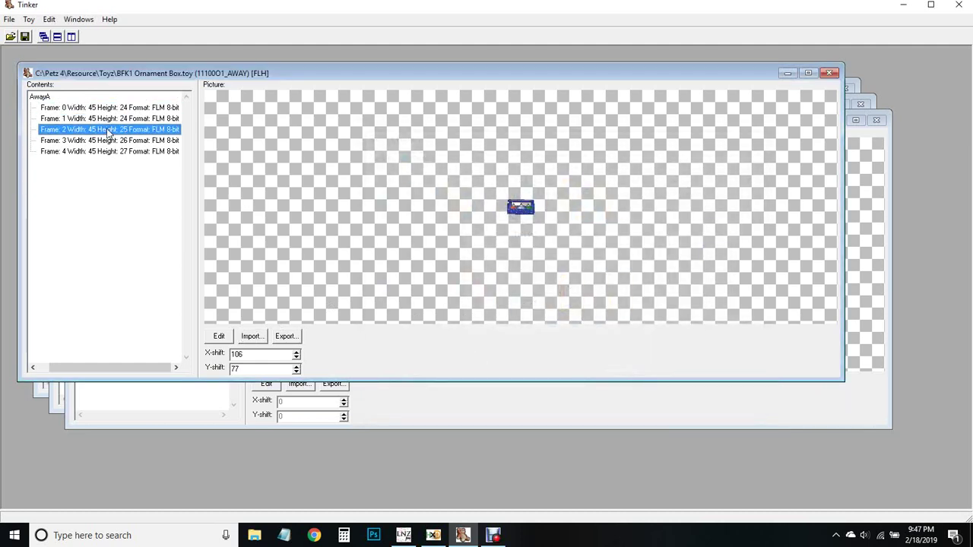
click(111, 142)
click(111, 152)
click(106, 119)
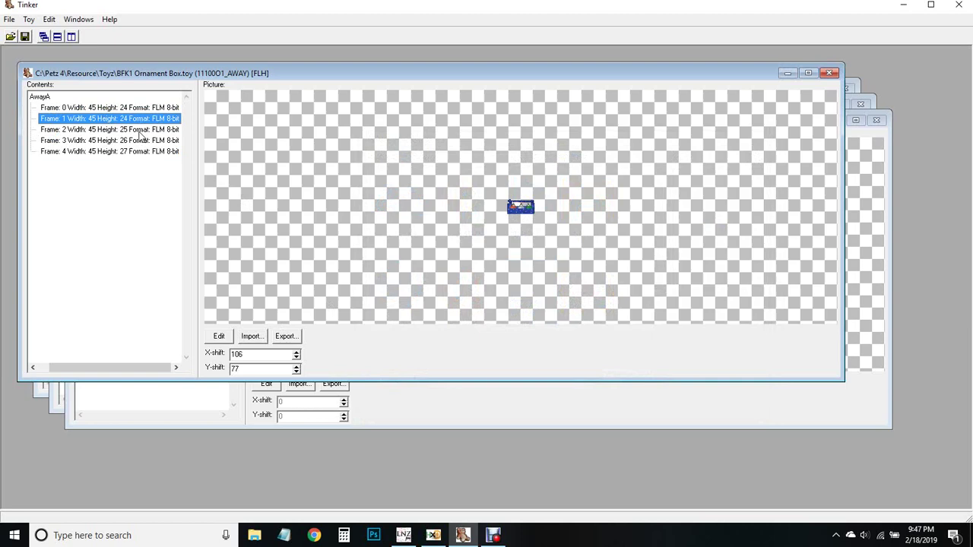
click(251, 336)
click(636, 383)
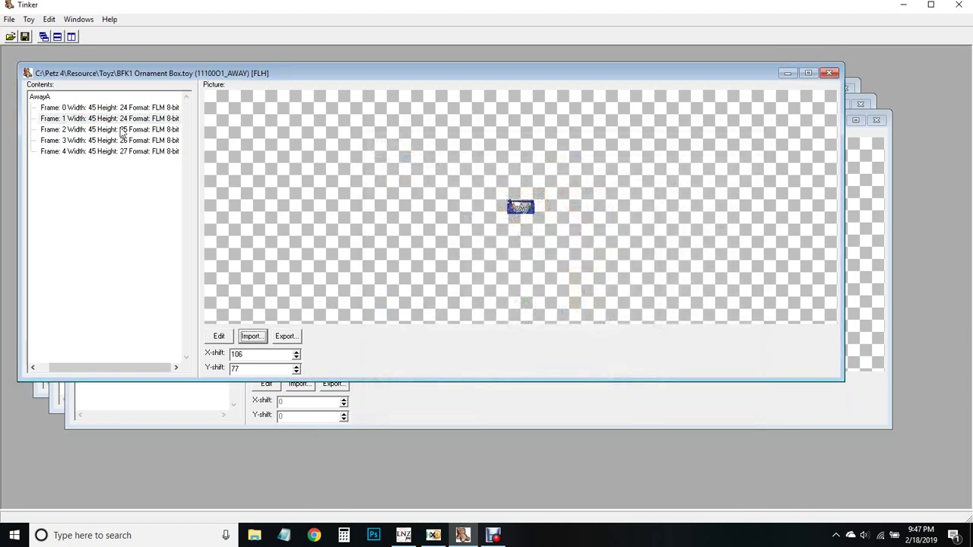
click(111, 130)
click(250, 336)
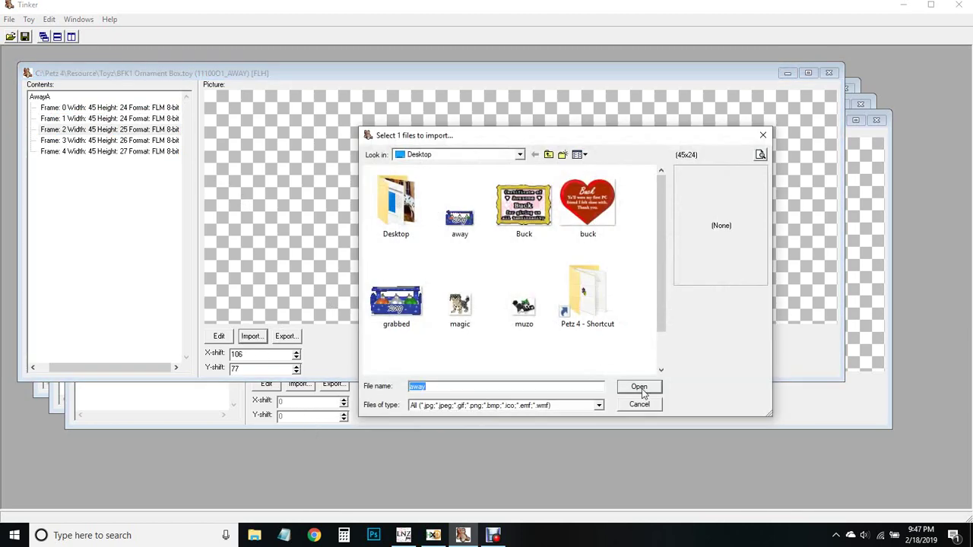
click(641, 388)
Step: Import the away image into AwayA Frames 3 and 4
click(114, 141)
click(250, 336)
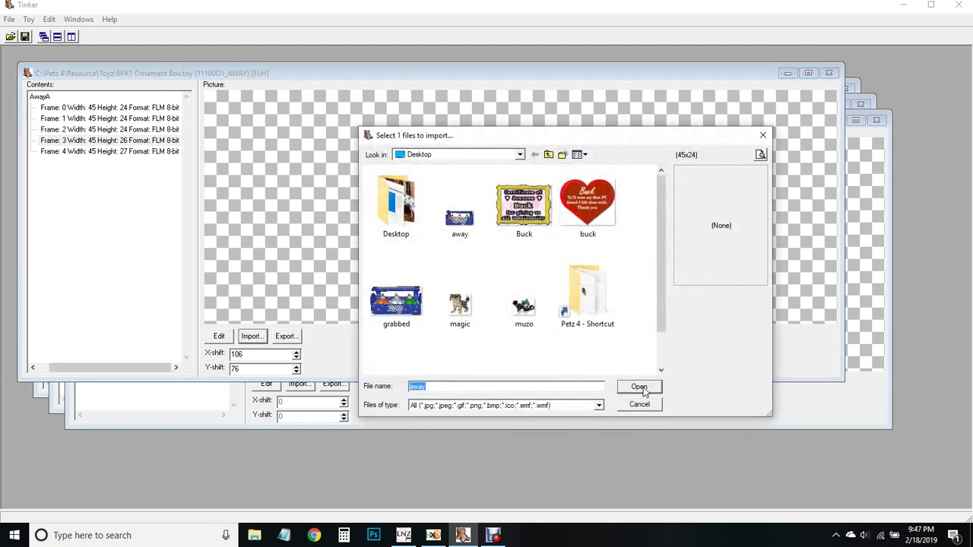
click(643, 388)
click(111, 151)
click(251, 336)
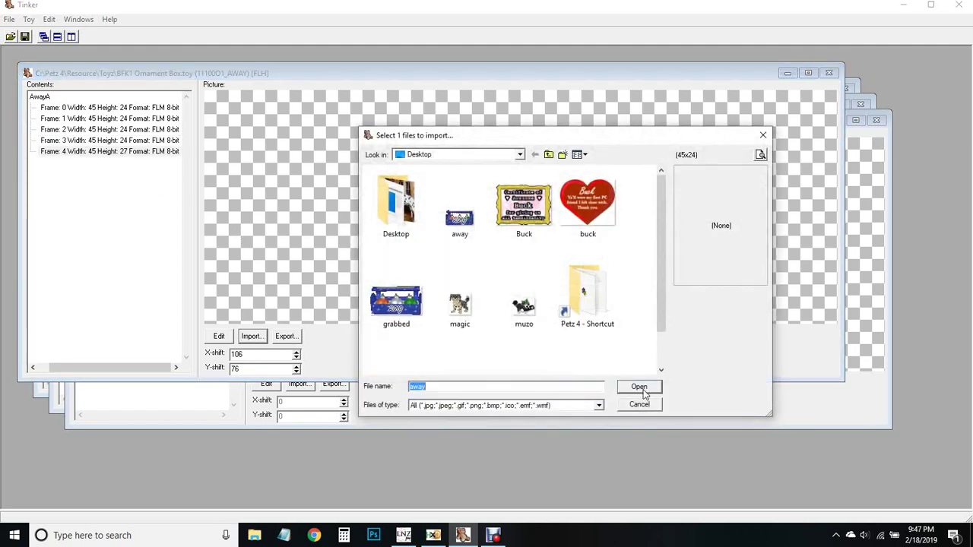
click(643, 386)
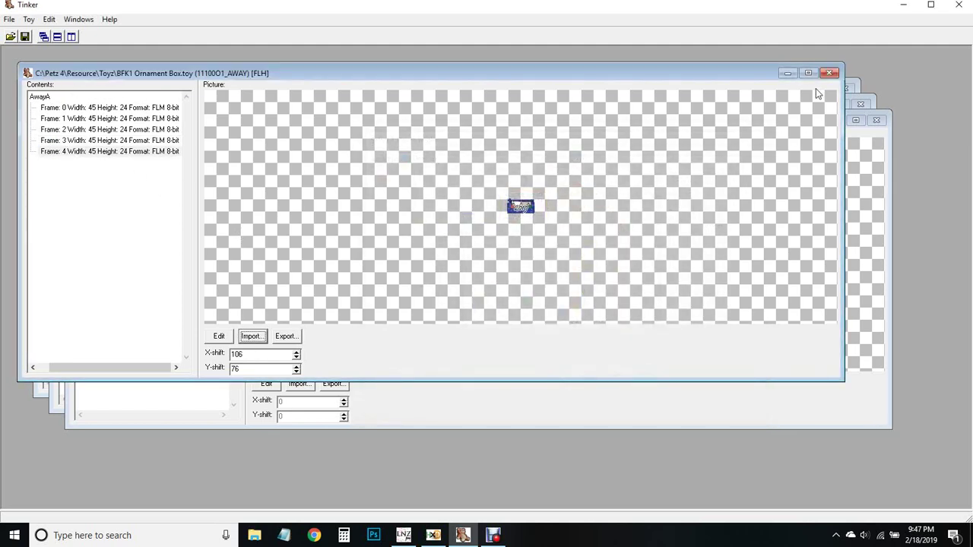
click(38, 97)
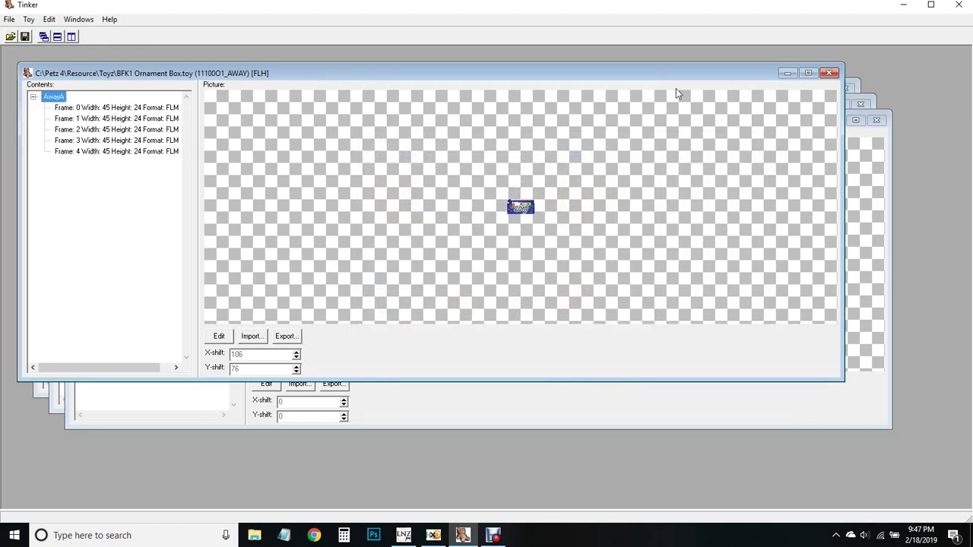
Step: Close the AWAY ornament and import the magic cat picture into XMAS_B1's GrabbedA Frame 0
click(830, 73)
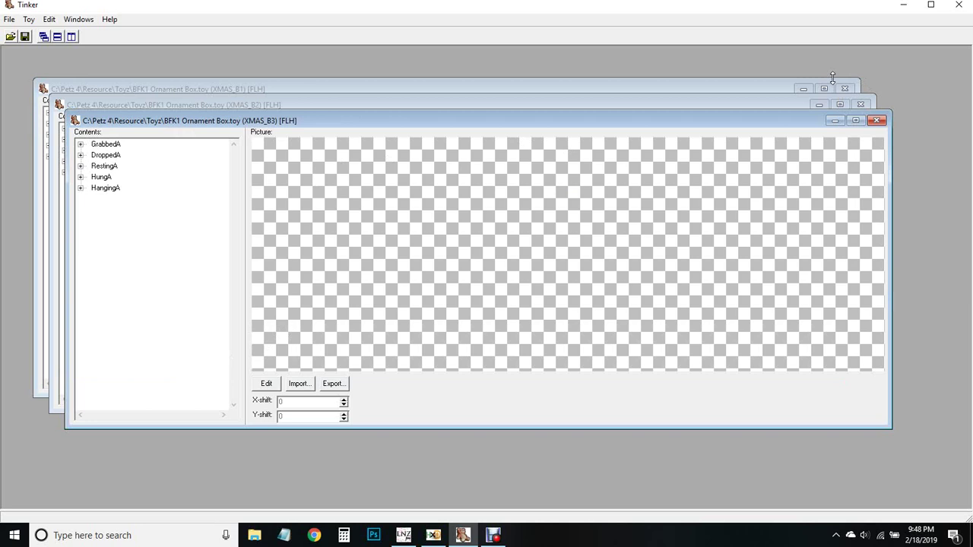
click(145, 89)
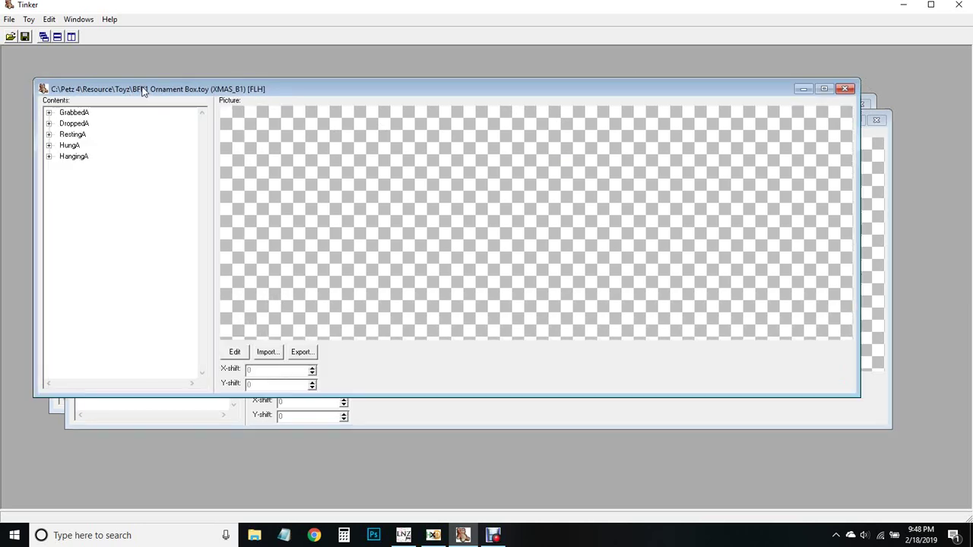
click(49, 113)
click(84, 123)
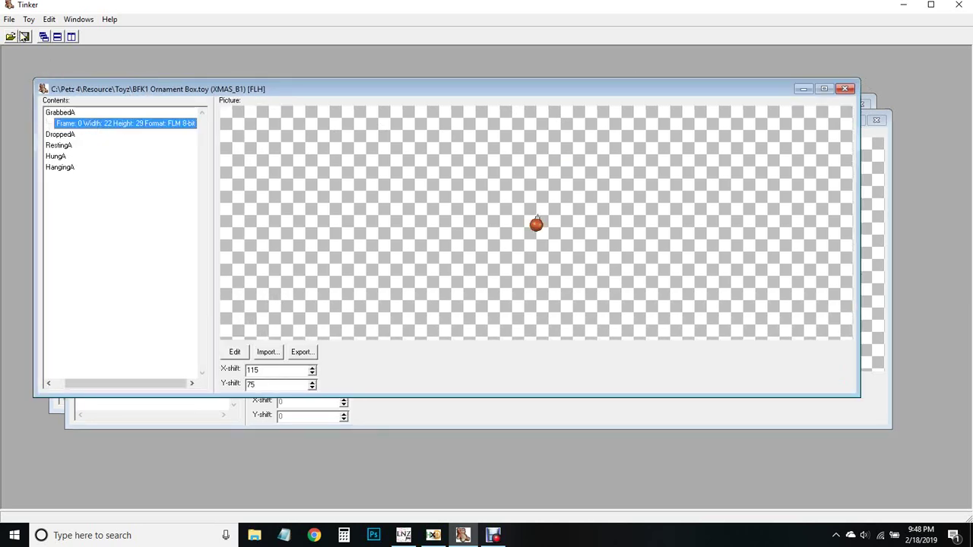
click(268, 352)
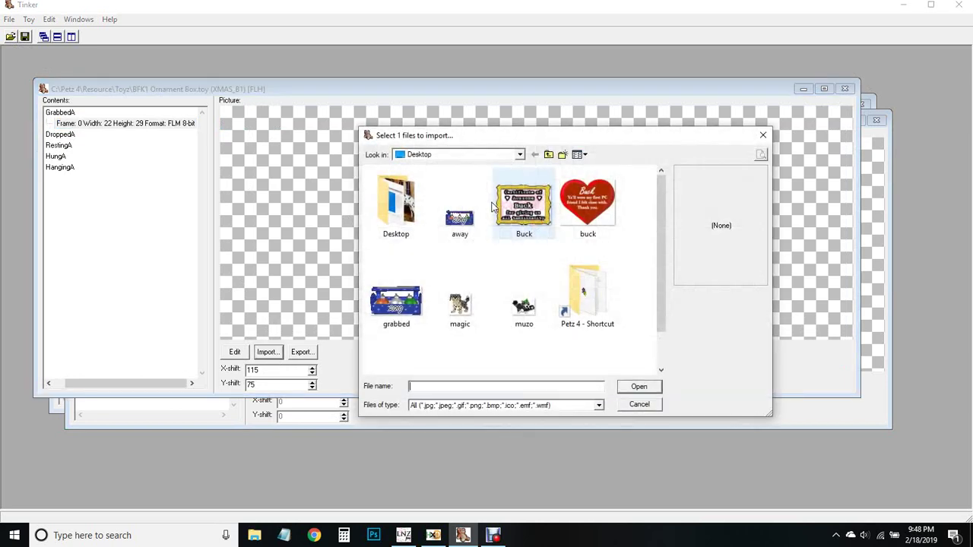
click(448, 304)
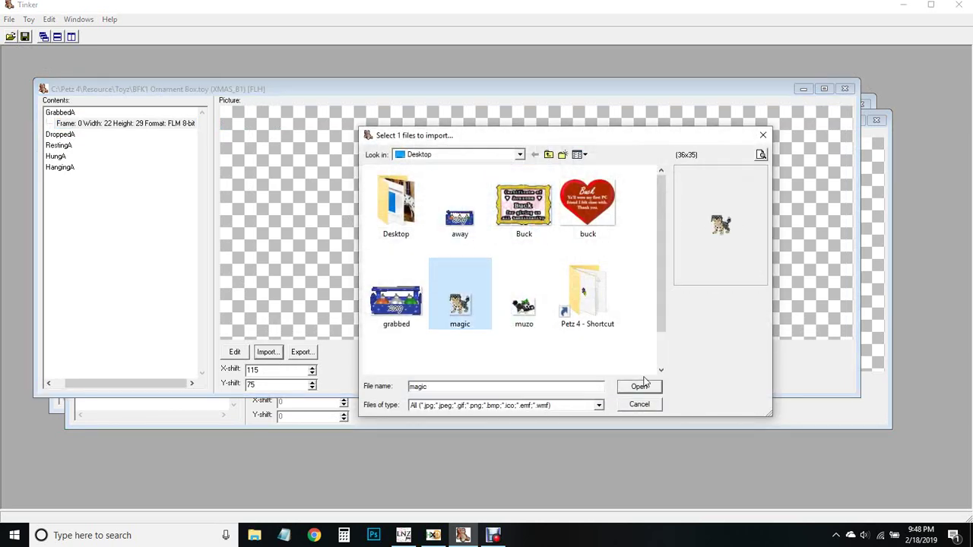
scroll(627, 274, down, 1)
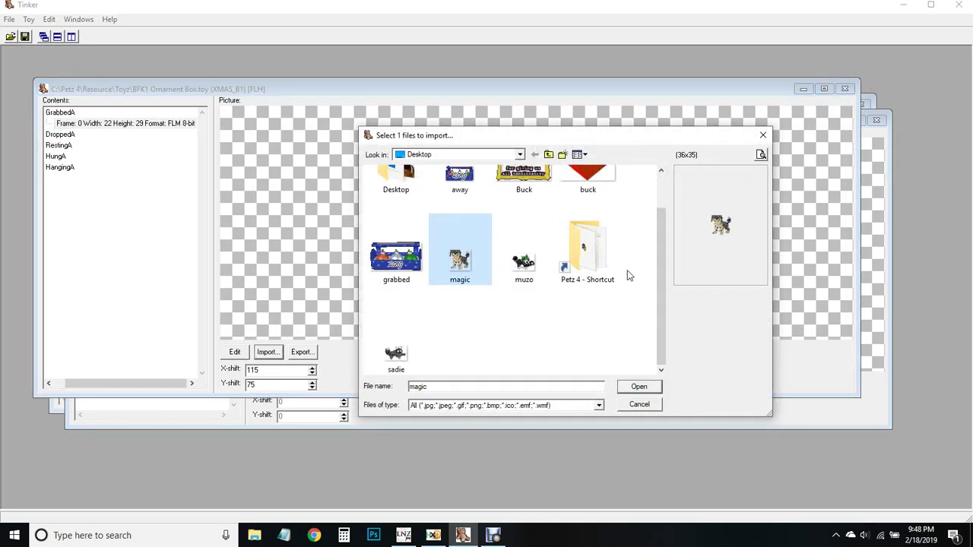
click(639, 387)
Step: Paste the magic cat picture into every DroppedA frame, dismissing the frame-count warning
click(87, 125)
double_click(60, 134)
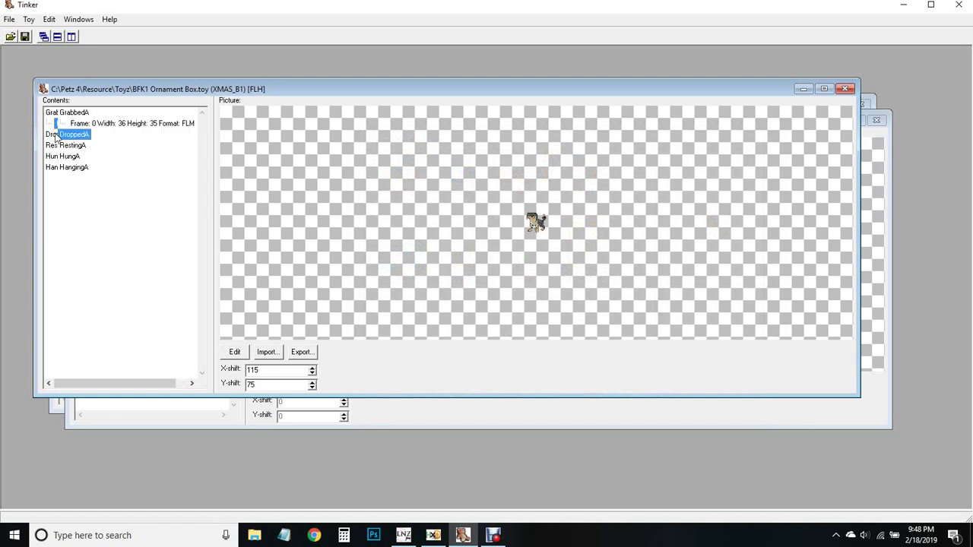
click(107, 157)
key(ctrl+v)
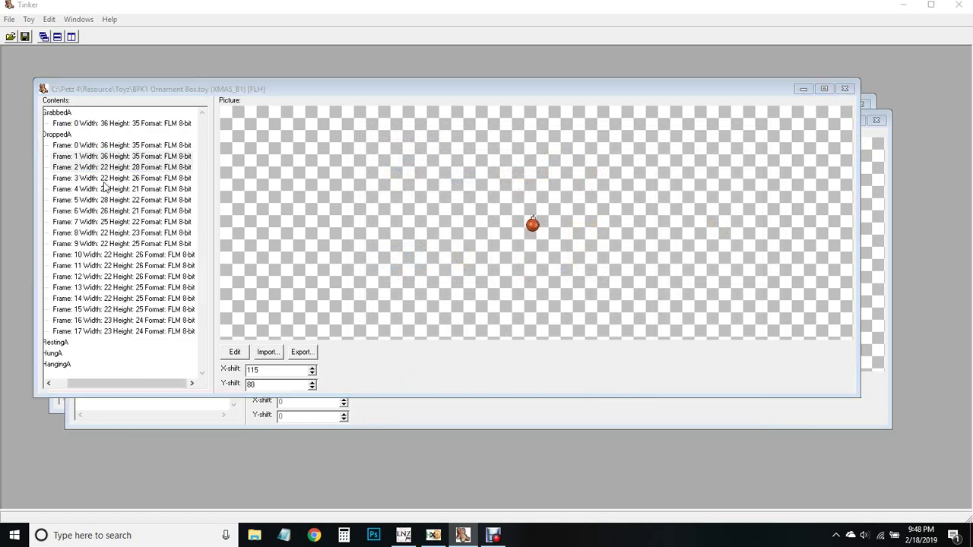
click(491, 295)
click(143, 156)
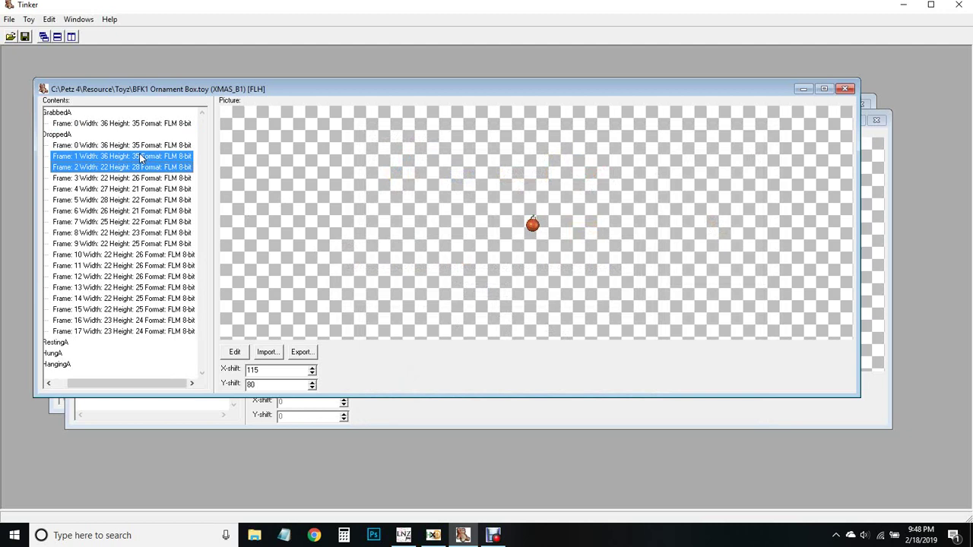
click(126, 168)
key(ctrl+v)
click(118, 179)
key(ctrl+v)
click(117, 188)
key(ctrl+v)
click(118, 199)
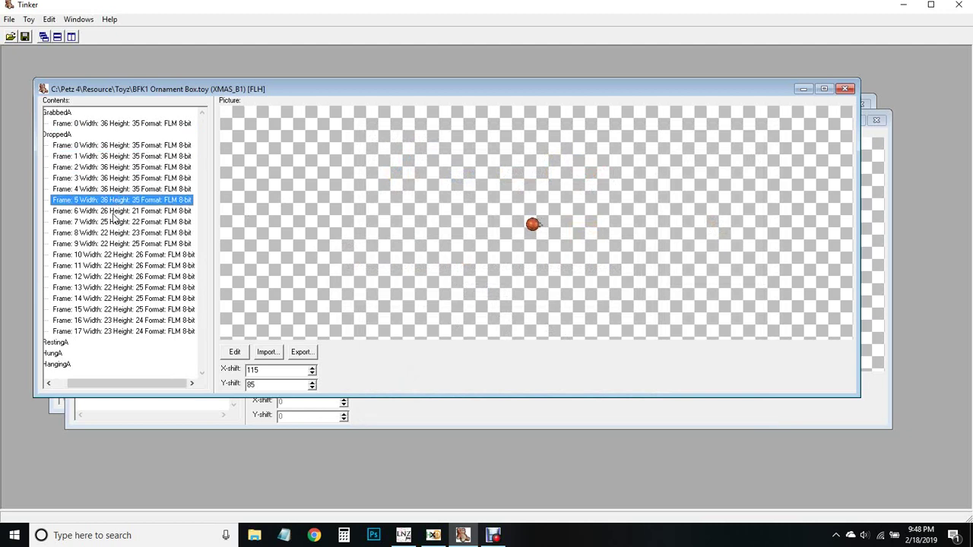
key(ctrl+v)
click(117, 210)
key(ctrl+v)
click(116, 222)
key(ctrl+v)
click(115, 244)
key(ctrl+v)
click(117, 256)
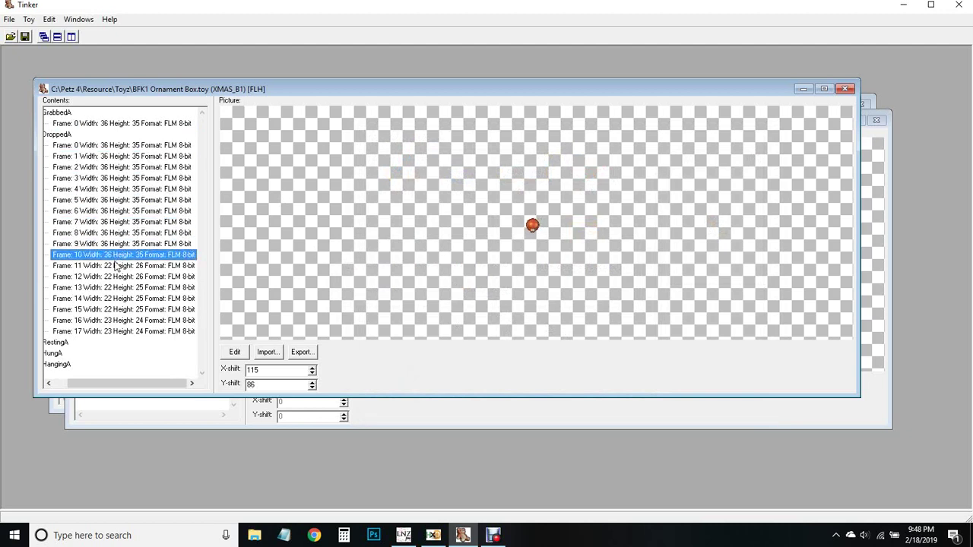
key(ctrl+v)
click(119, 266)
key(ctrl+v)
click(120, 277)
key(ctrl+v)
click(121, 298)
key(ctrl+v)
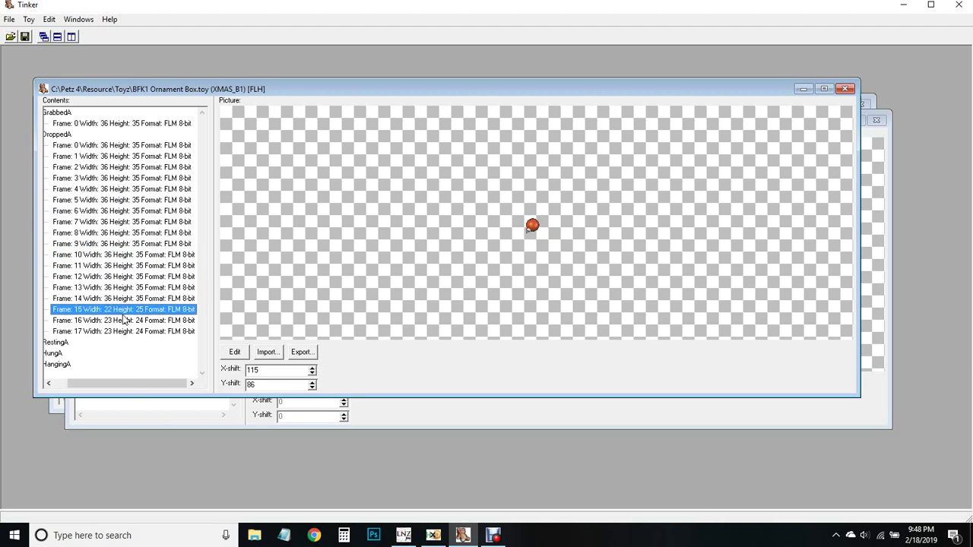
click(123, 309)
key(ctrl+v)
click(124, 320)
key(ctrl+v)
click(122, 332)
Step: Preview the DroppedA cat sprite and check RestingA's Frame 0 picture
click(57, 135)
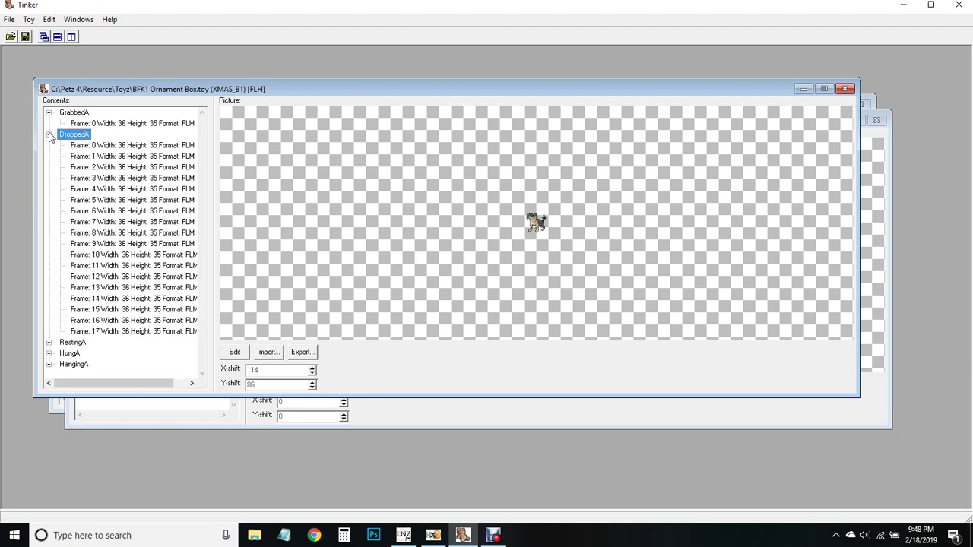
click(48, 134)
click(48, 113)
click(49, 135)
click(91, 145)
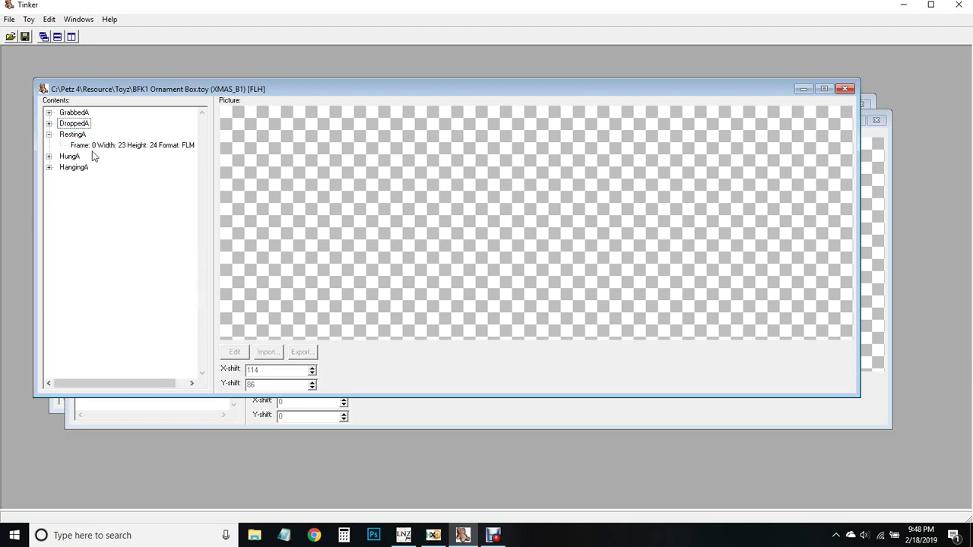
click(57, 136)
click(48, 134)
Step: Check HungA frames 0–5 and preview the HungA animation
click(48, 156)
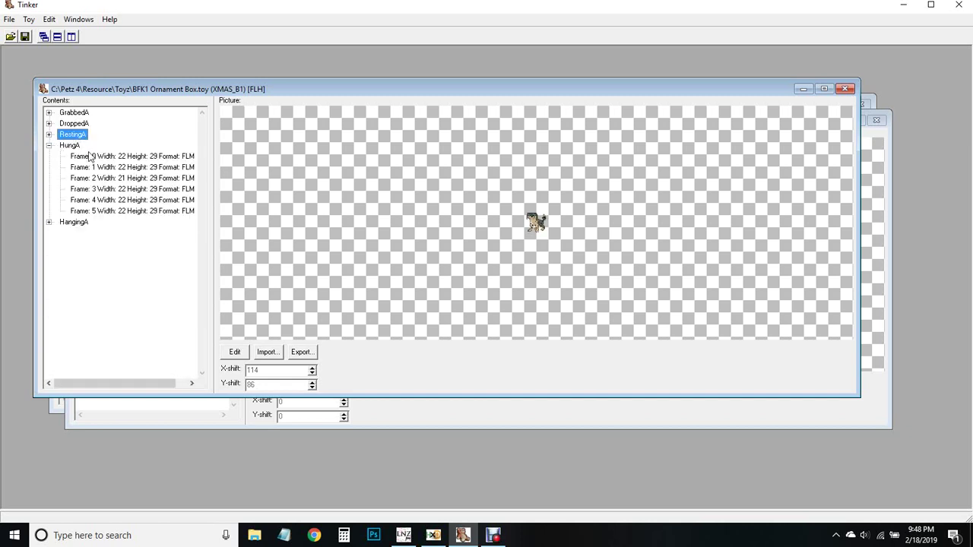
click(91, 156)
click(89, 167)
click(89, 178)
click(89, 189)
click(90, 200)
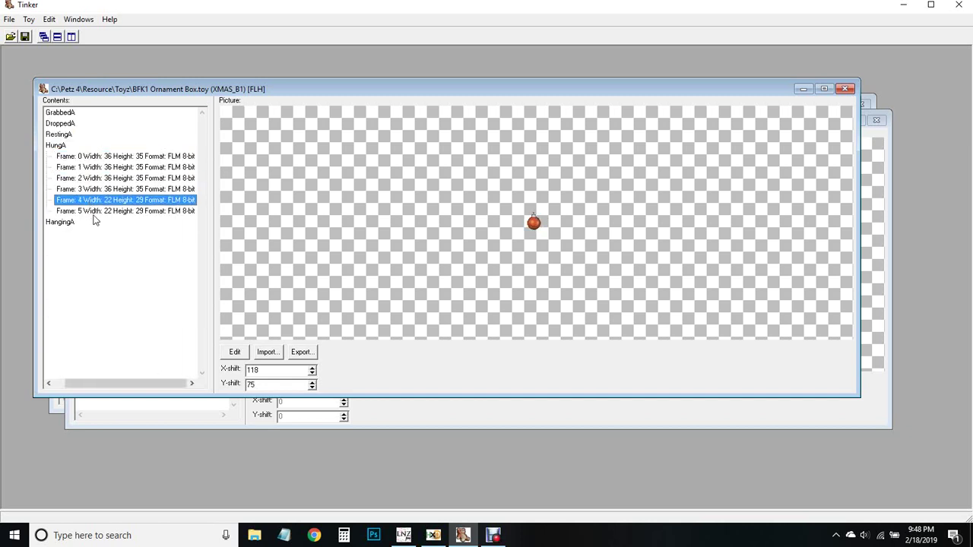
click(93, 211)
click(63, 146)
click(49, 145)
Step: Check HangingA's Frame 0 picture, then close the XMAS_B1 window
click(49, 156)
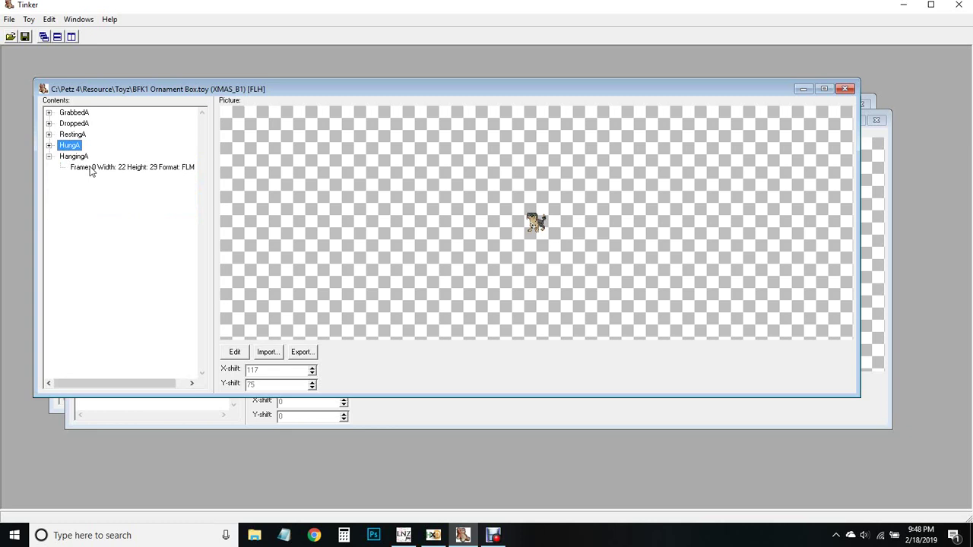
click(91, 168)
click(62, 157)
click(49, 157)
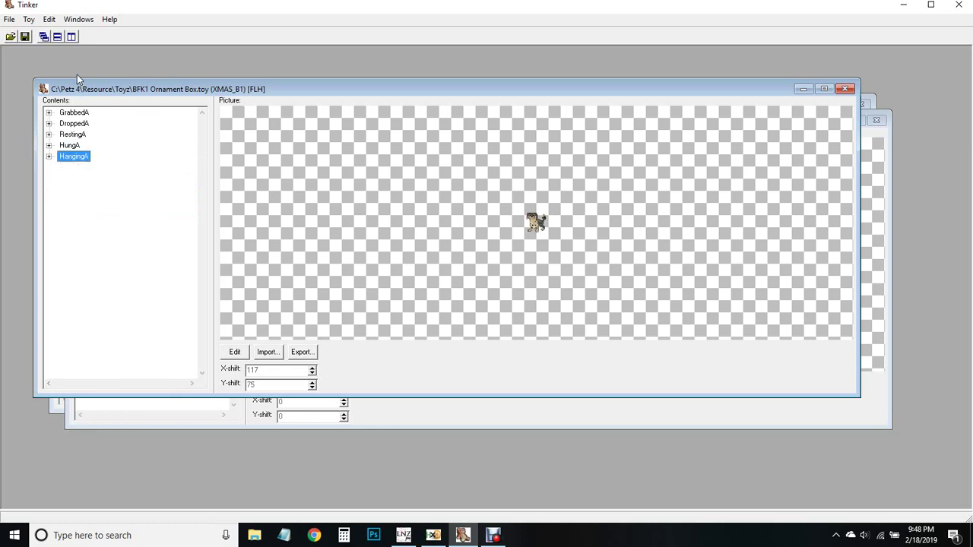
click(845, 89)
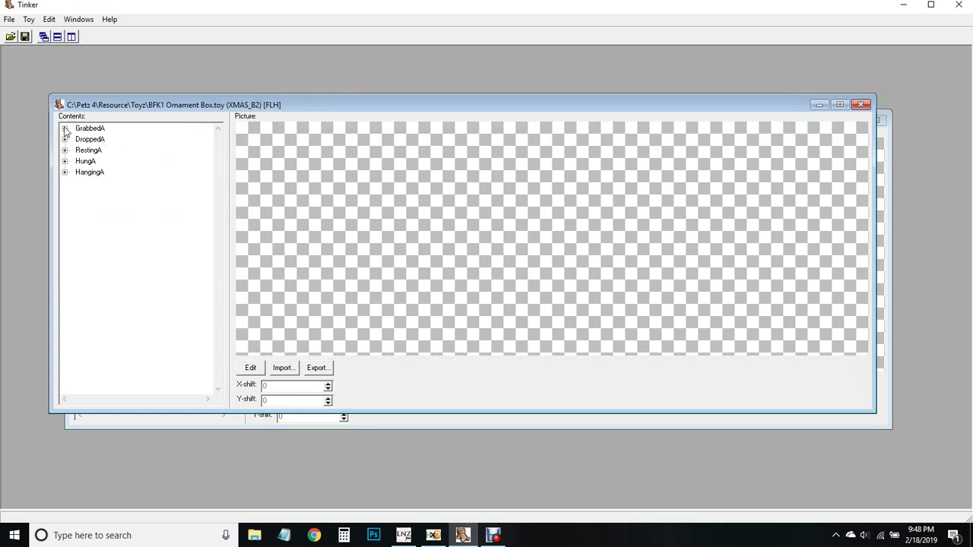
Step: Import the muzo image into XMAS_B2's GrabbedA Frame 0
click(65, 129)
click(102, 140)
click(282, 367)
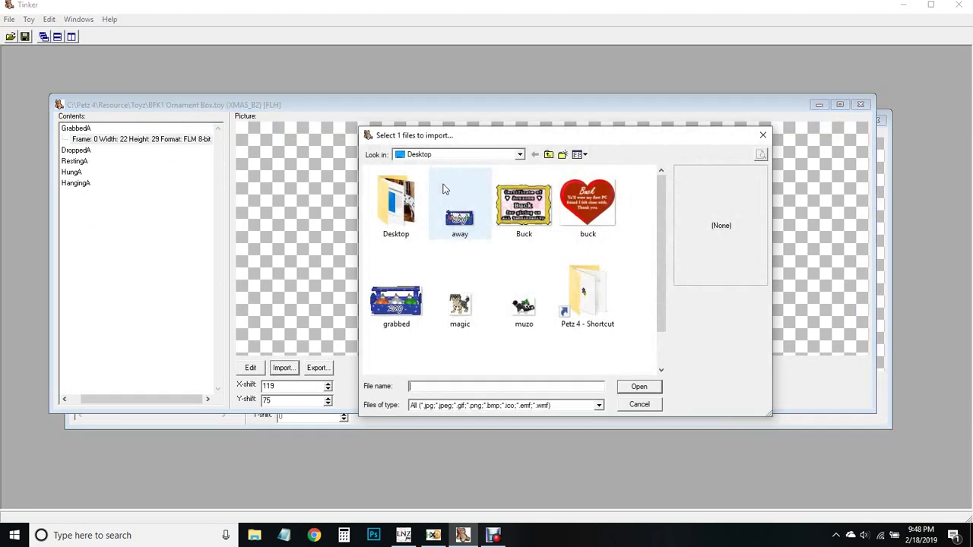
click(523, 304)
click(638, 387)
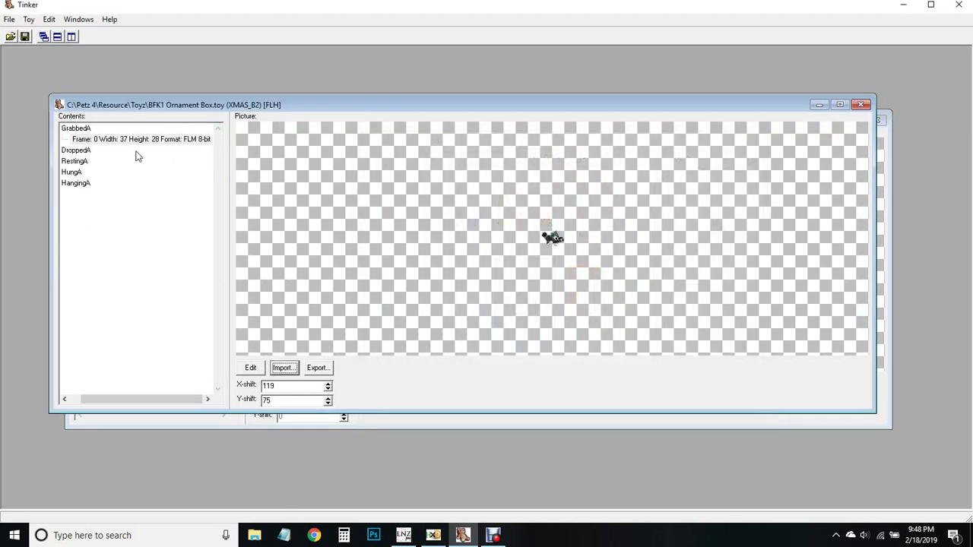
Step: Replace each DroppedA frame with the muzo sprite and preview the result
click(131, 142)
click(75, 150)
click(65, 151)
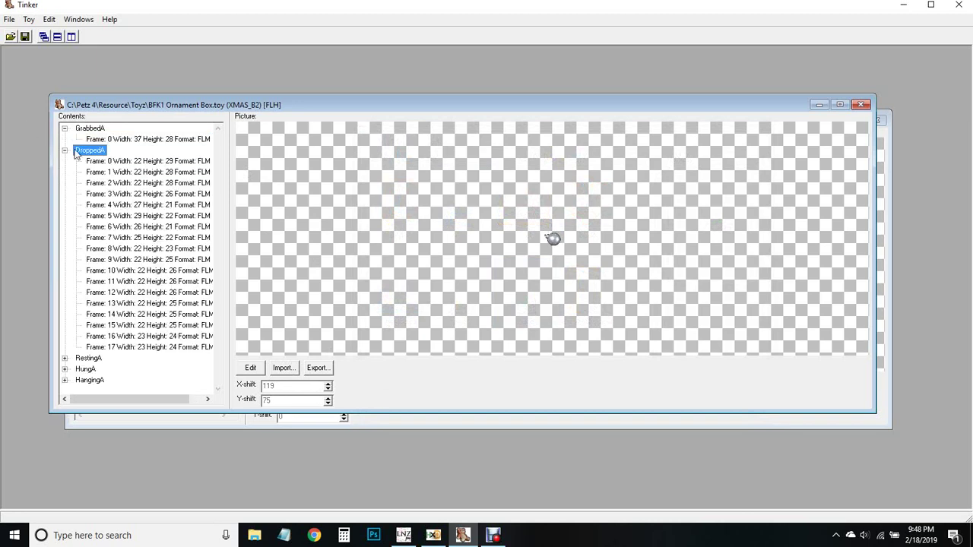
click(102, 161)
click(102, 175)
click(104, 183)
click(107, 194)
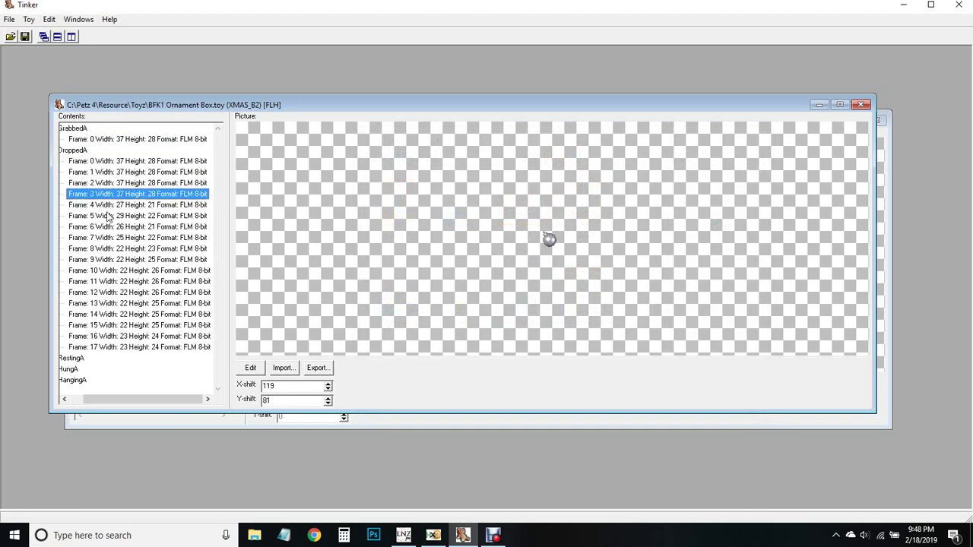
click(110, 205)
click(109, 217)
click(109, 228)
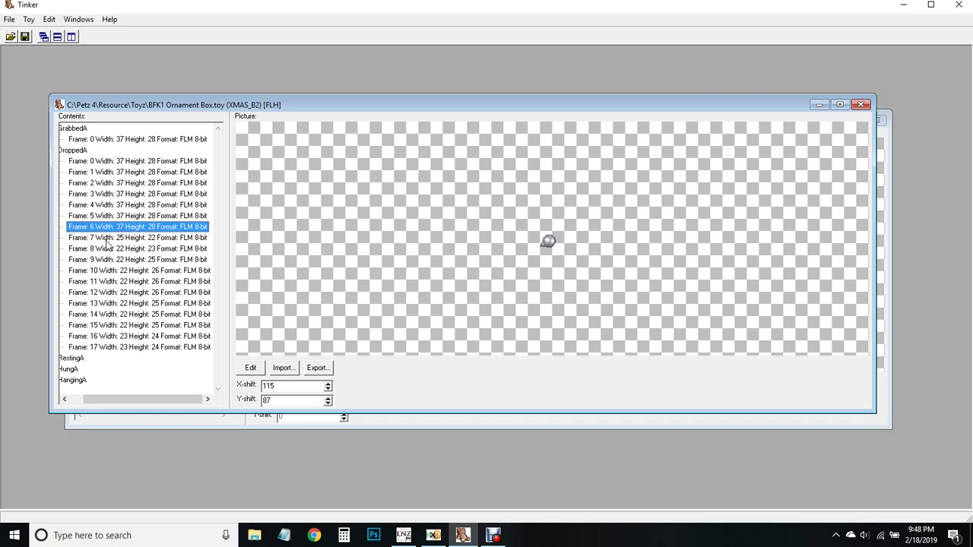
click(109, 237)
click(109, 248)
click(109, 260)
click(109, 271)
click(109, 281)
click(110, 292)
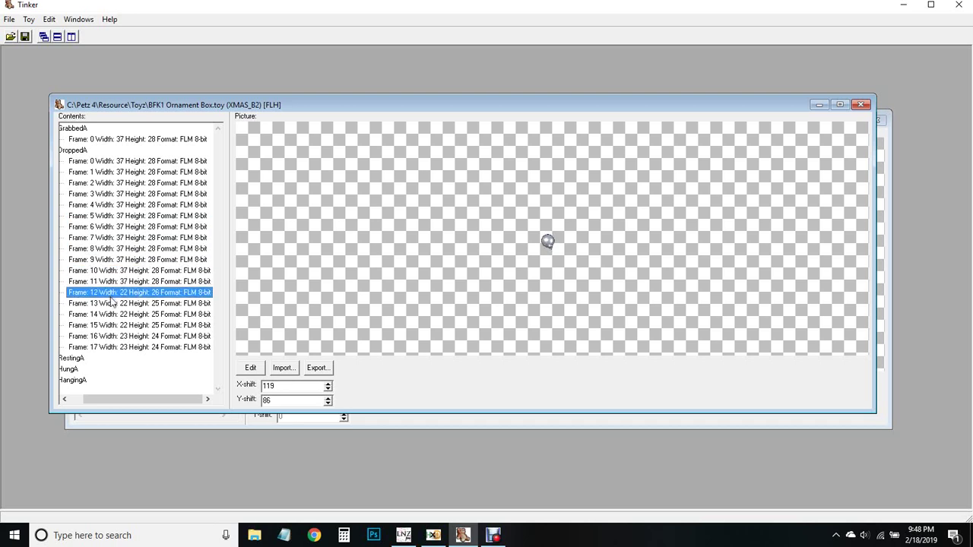
click(110, 303)
click(110, 325)
click(120, 314)
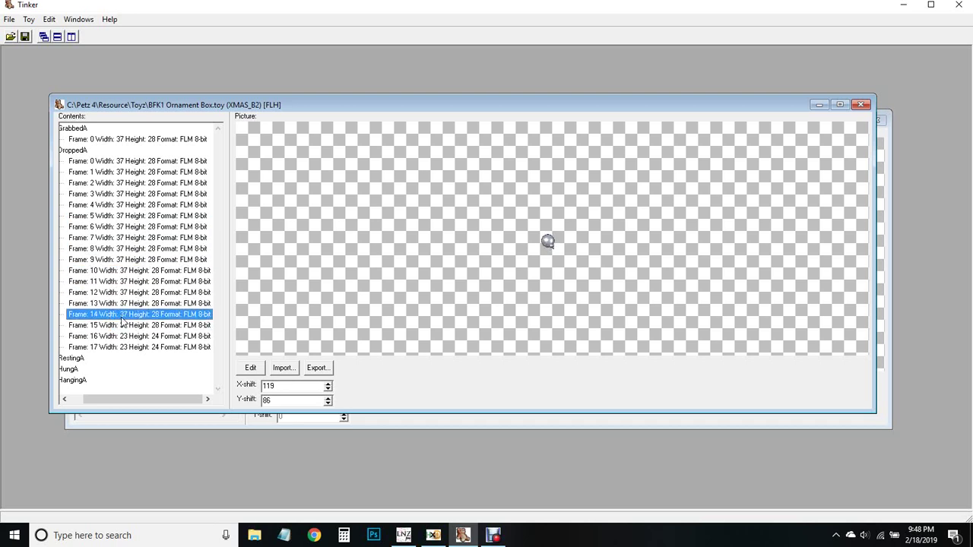
click(120, 336)
click(119, 347)
click(70, 149)
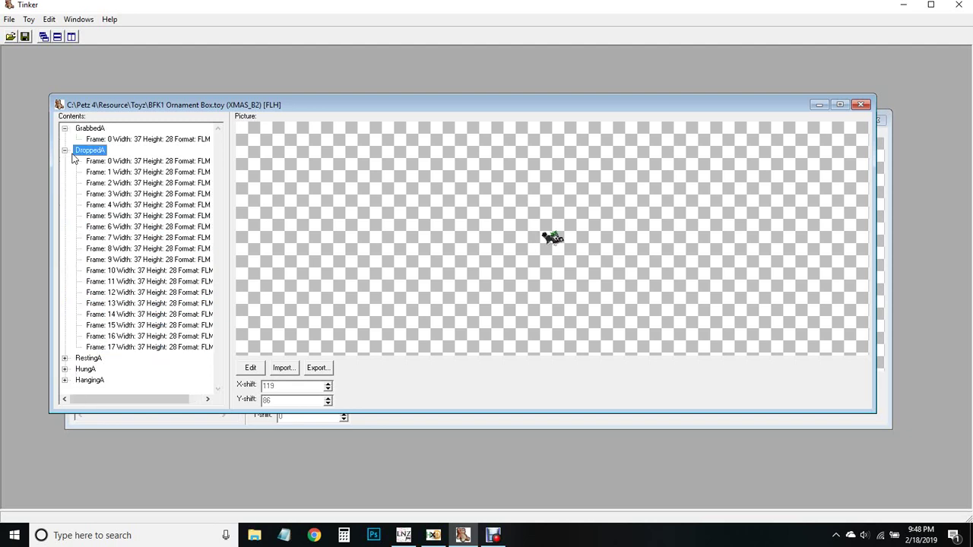
click(65, 150)
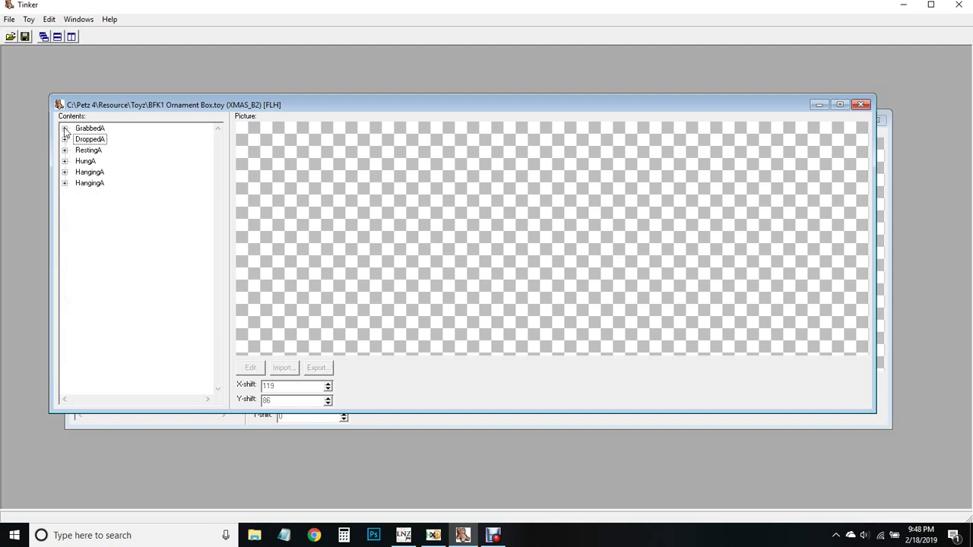
Step: Check RestingA's Frame 0 and step through the HungA frames
click(64, 149)
click(112, 162)
double_click(72, 172)
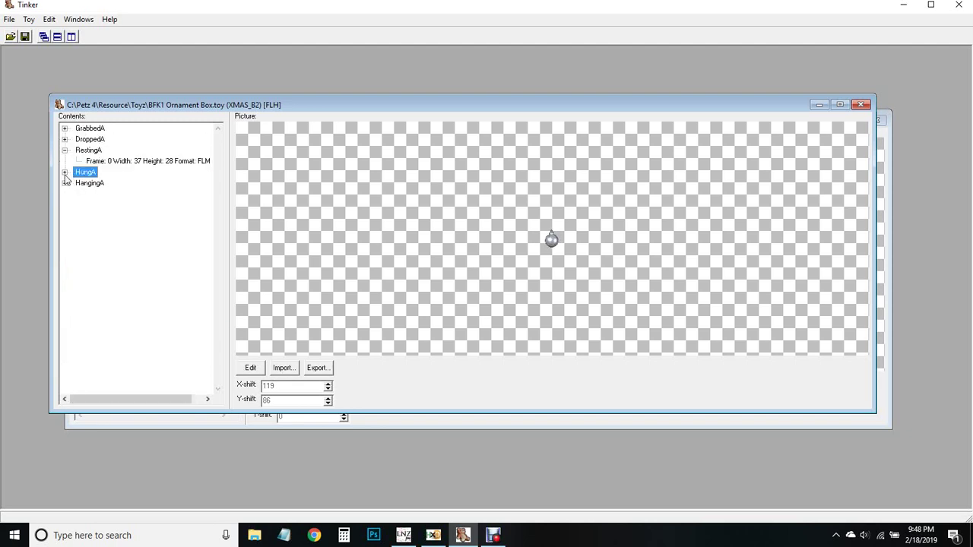
click(91, 183)
click(98, 194)
click(99, 205)
click(100, 216)
click(104, 227)
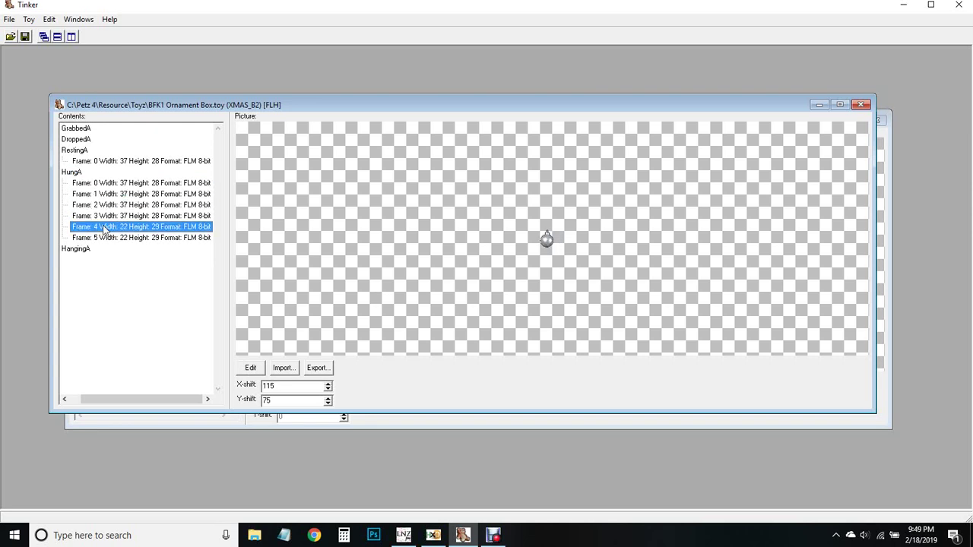
click(106, 237)
click(62, 172)
click(65, 173)
click(65, 150)
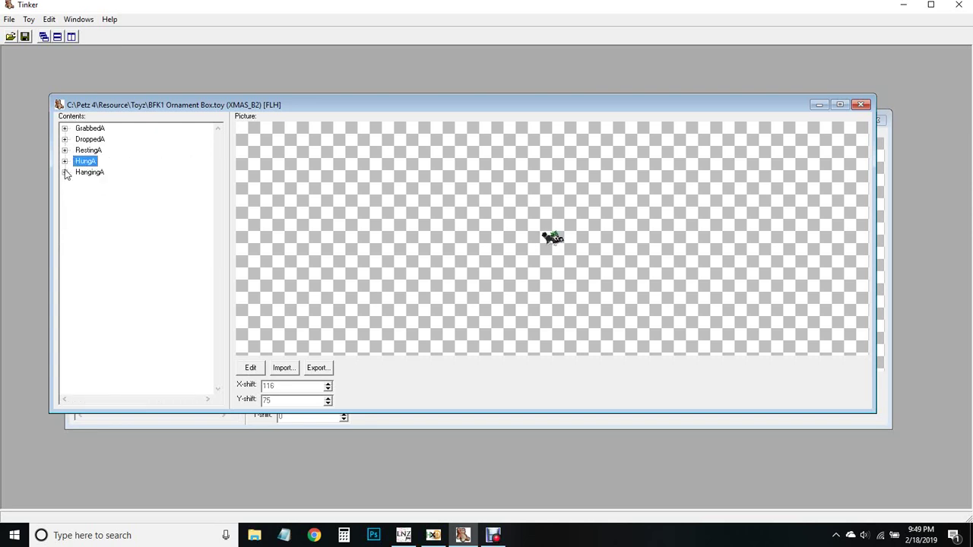
Step: Check the HangingA frames, then close the XMAS_B2 window
double_click(76, 172)
click(106, 184)
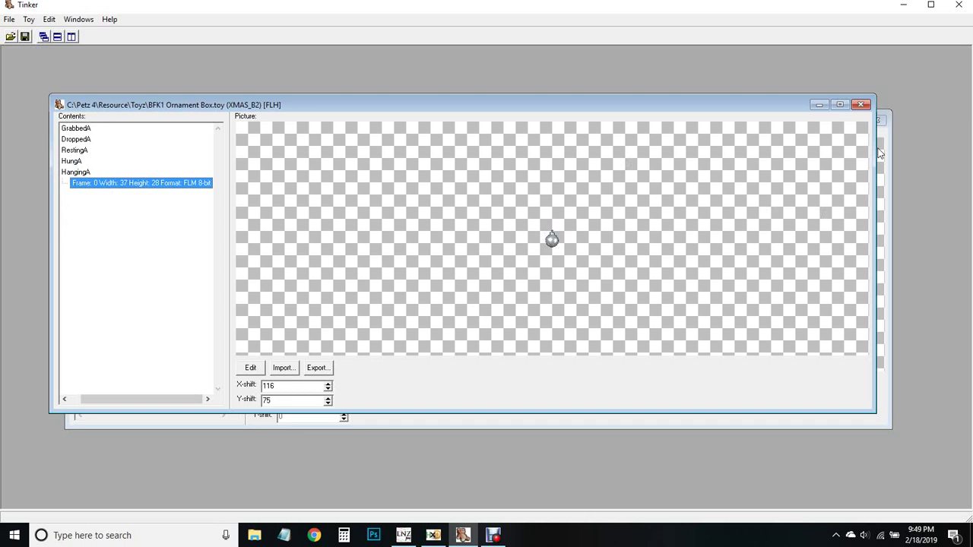
click(861, 104)
Step: Import the sadie image into XMAS_B3's GrabbedA frame 0
click(81, 145)
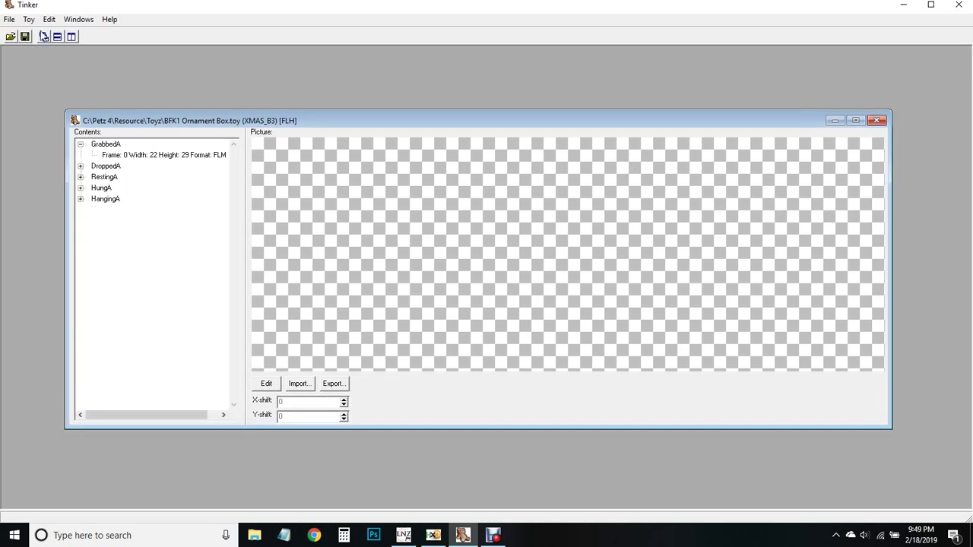
click(303, 390)
click(148, 155)
click(299, 384)
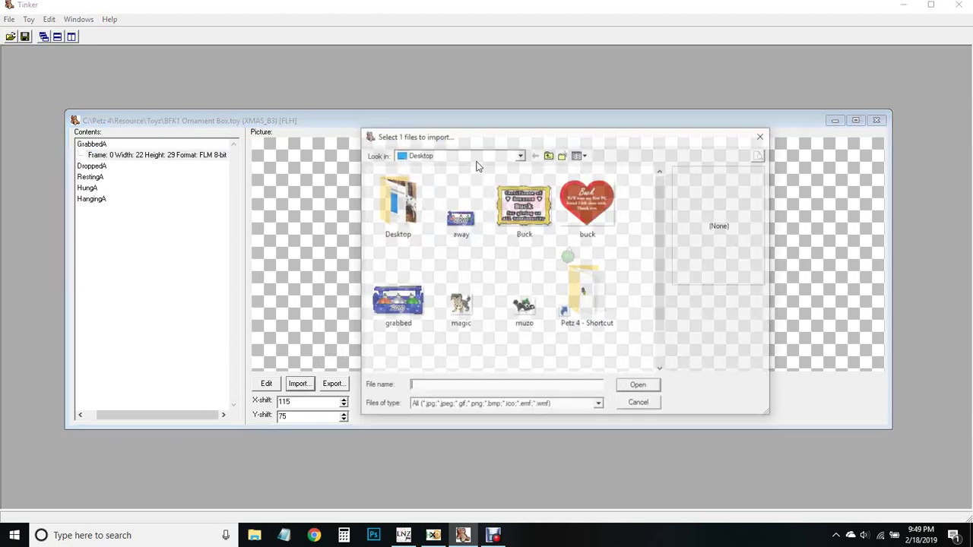
scroll(535, 311, down, 1)
click(396, 342)
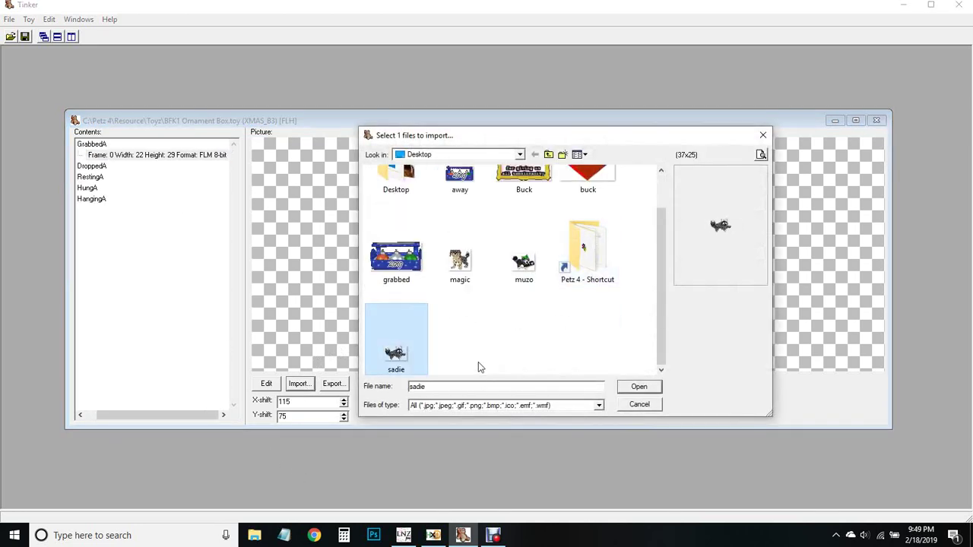
click(648, 389)
click(161, 156)
Step: Give all eighteen DroppedA frames the 37×25 sadie sprite
double_click(101, 167)
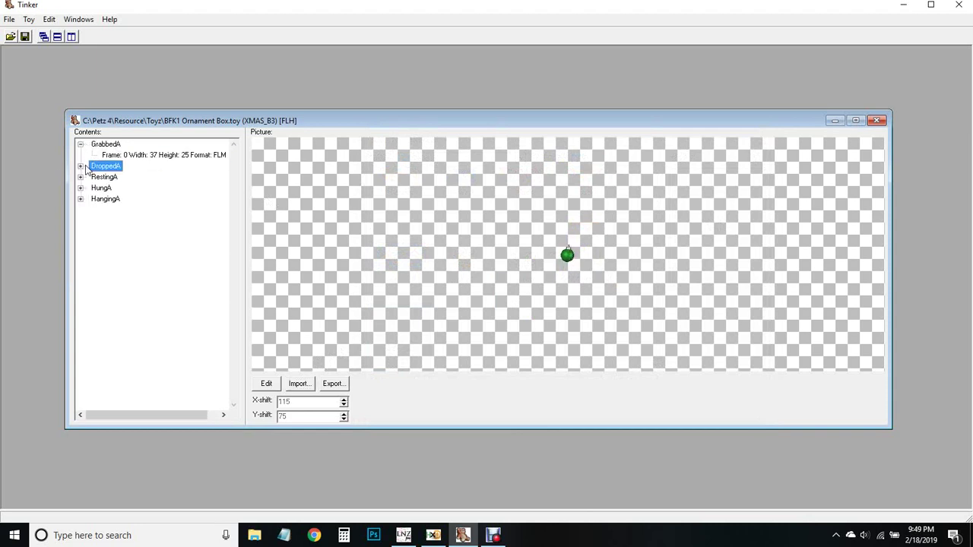
click(107, 176)
click(122, 189)
click(126, 200)
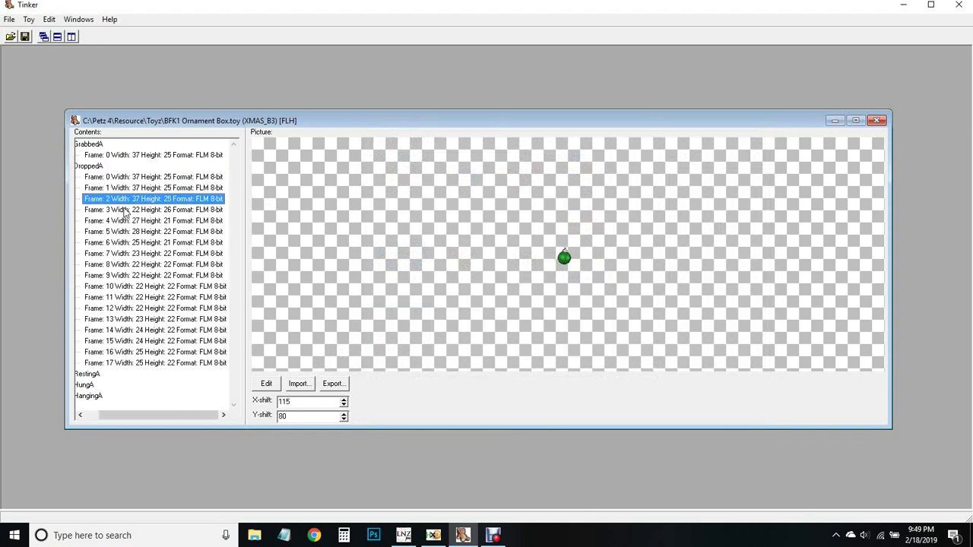
click(123, 210)
click(124, 221)
click(124, 232)
click(123, 242)
click(124, 253)
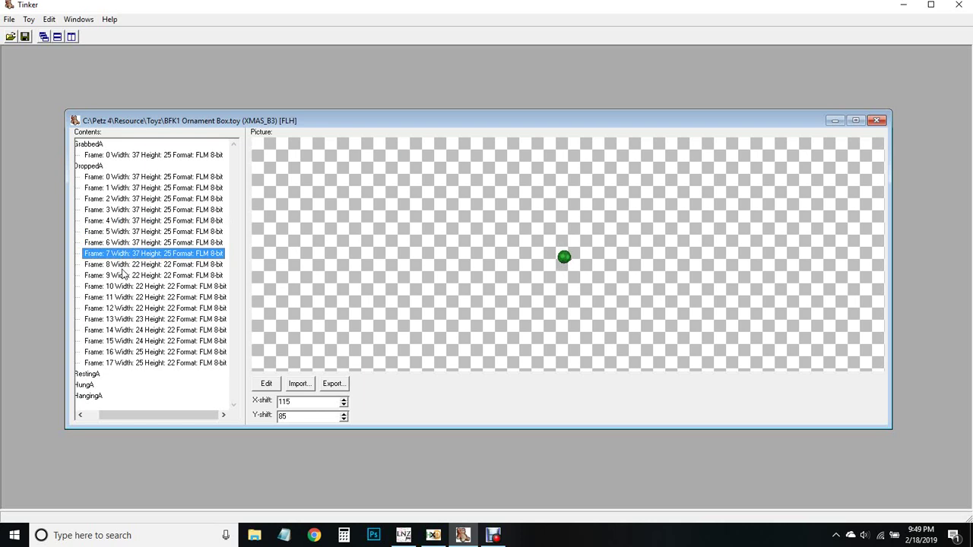
click(123, 264)
click(124, 275)
click(124, 286)
click(124, 297)
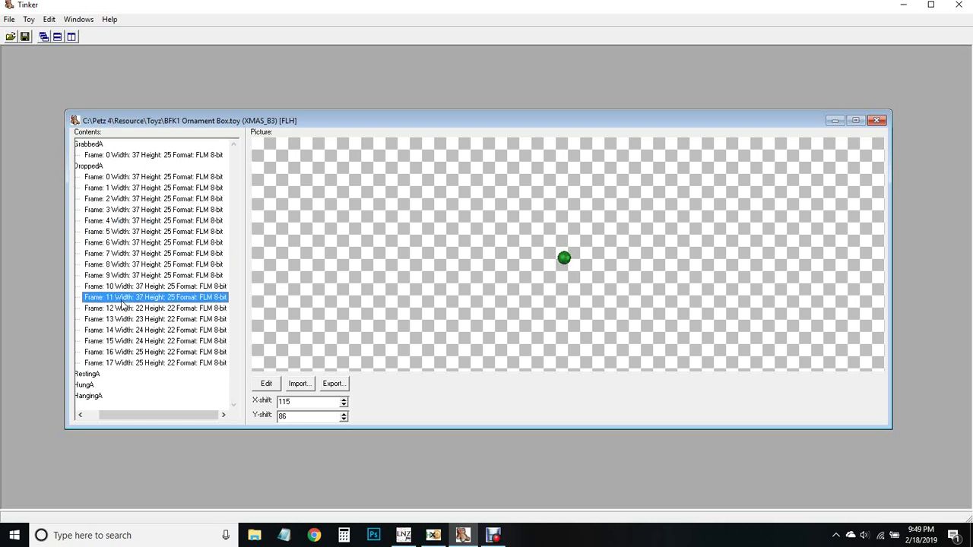
click(124, 308)
click(124, 319)
click(124, 330)
click(124, 341)
click(124, 352)
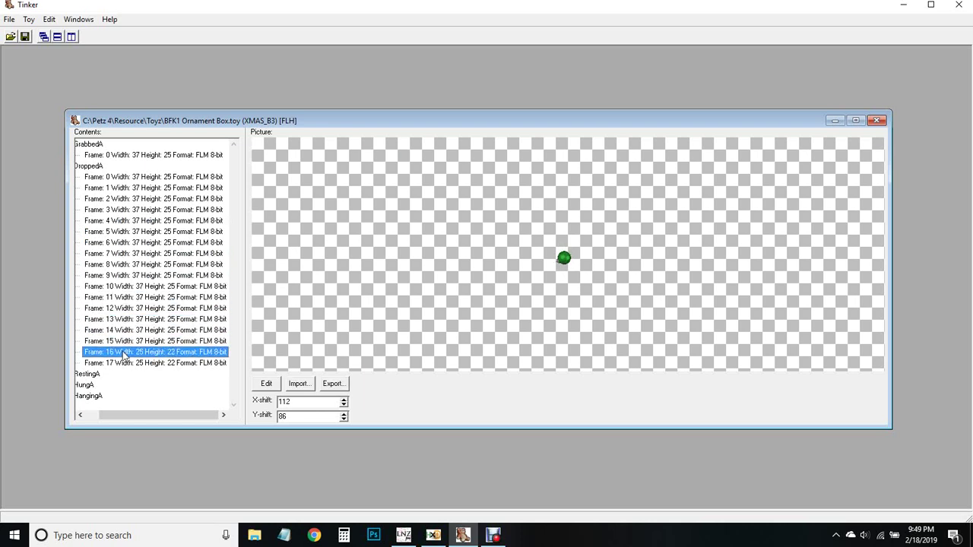
click(124, 362)
double_click(95, 167)
Step: Update RestingA frame 0 and HungA frames 0–4 with the sadie sprite
click(80, 144)
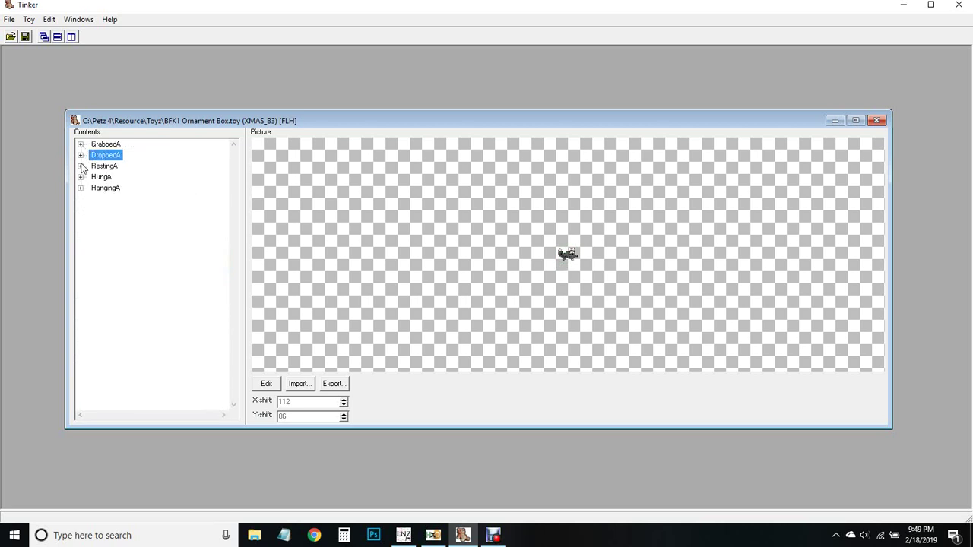
click(81, 166)
click(107, 176)
double_click(87, 190)
click(107, 198)
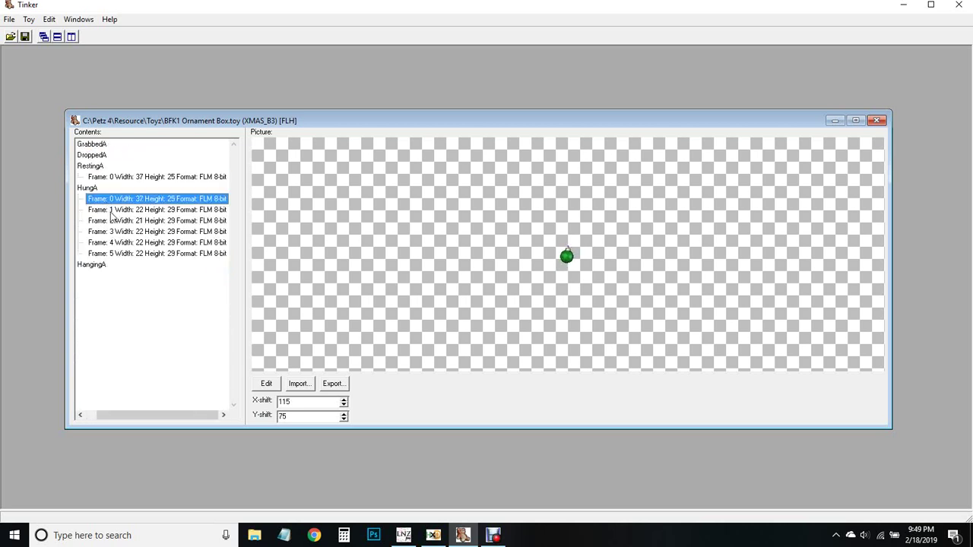
click(114, 209)
click(114, 220)
click(114, 231)
click(115, 242)
click(115, 254)
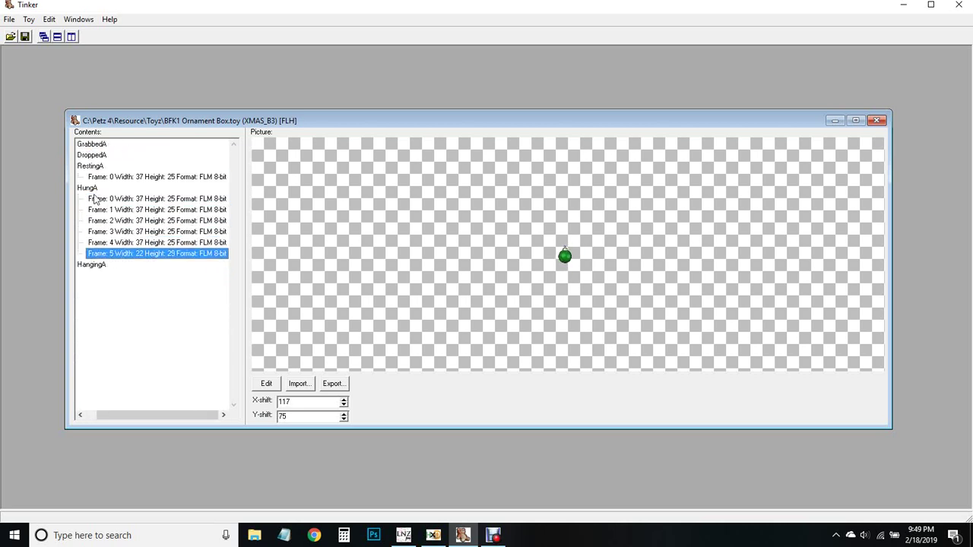
double_click(93, 190)
Step: Update the HangingA frame with the sadie sprite
click(81, 198)
click(138, 210)
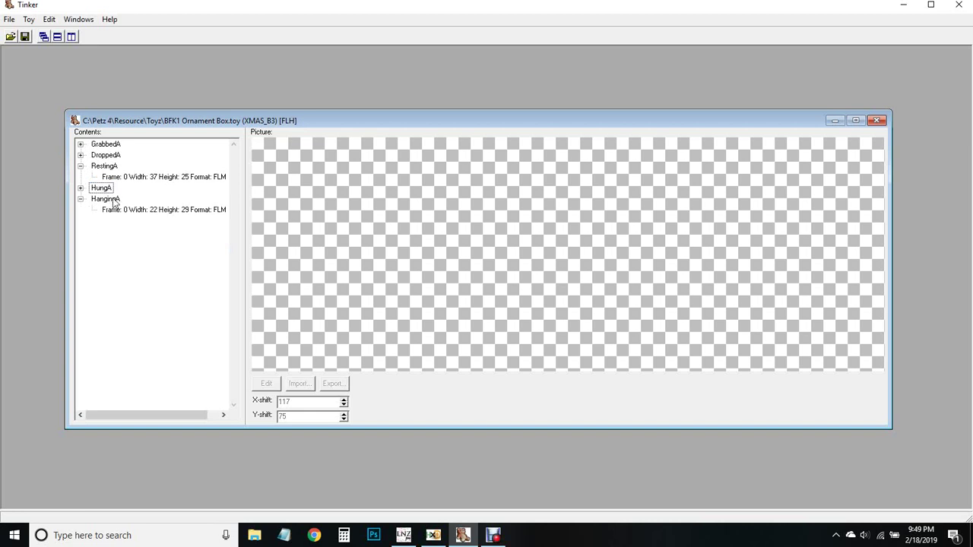
click(99, 199)
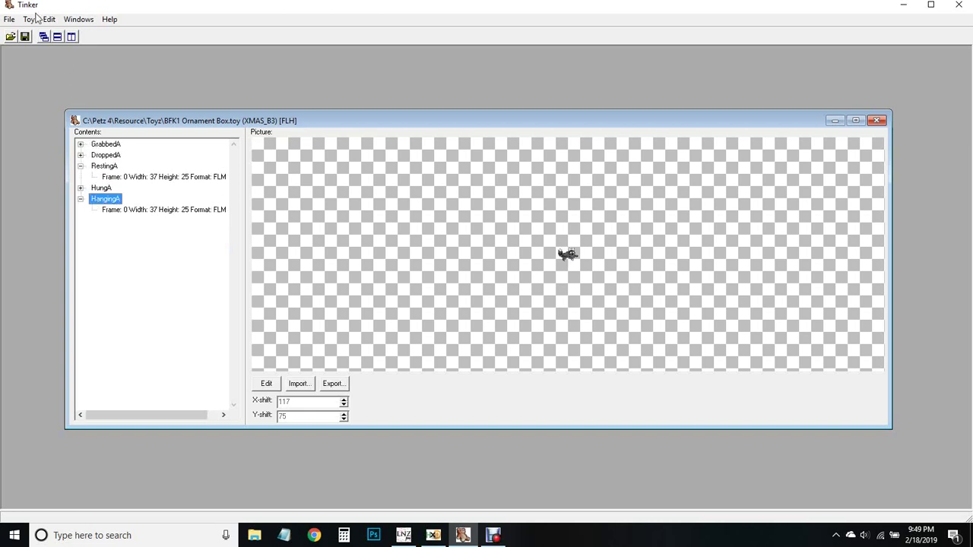
Step: Close the ornament frame window, minimize Tinker, and run Play Petz 4 as administrator
click(876, 121)
click(903, 6)
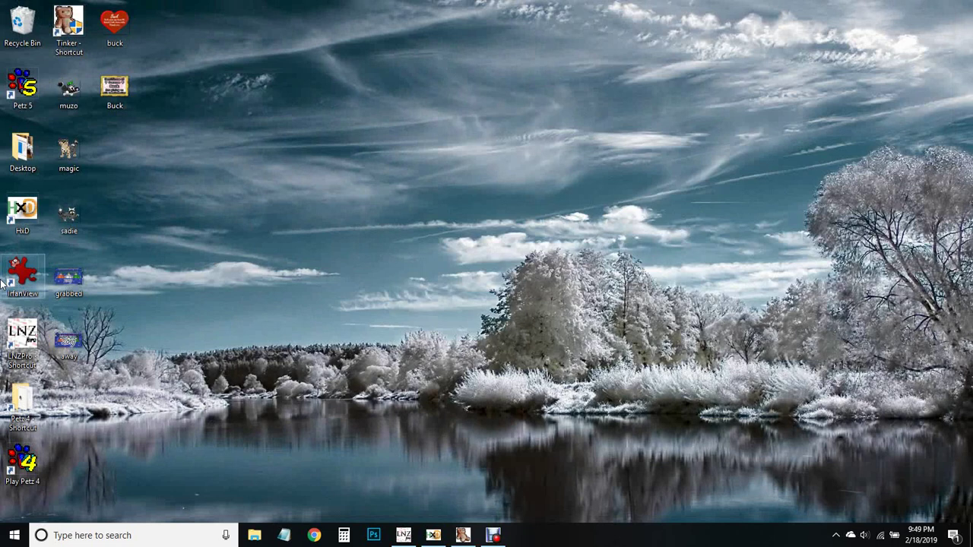
click(22, 456)
right_click(21, 454)
click(68, 262)
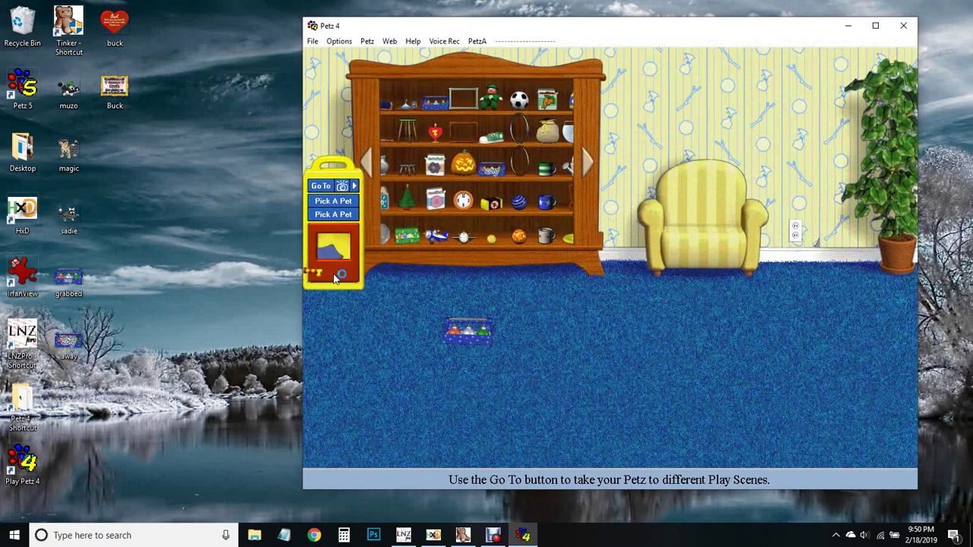
Step: Take the ornament box off the shelf, release pet ornaments onto the carpet, and browse shelf toys
drag(466, 334, 524, 238)
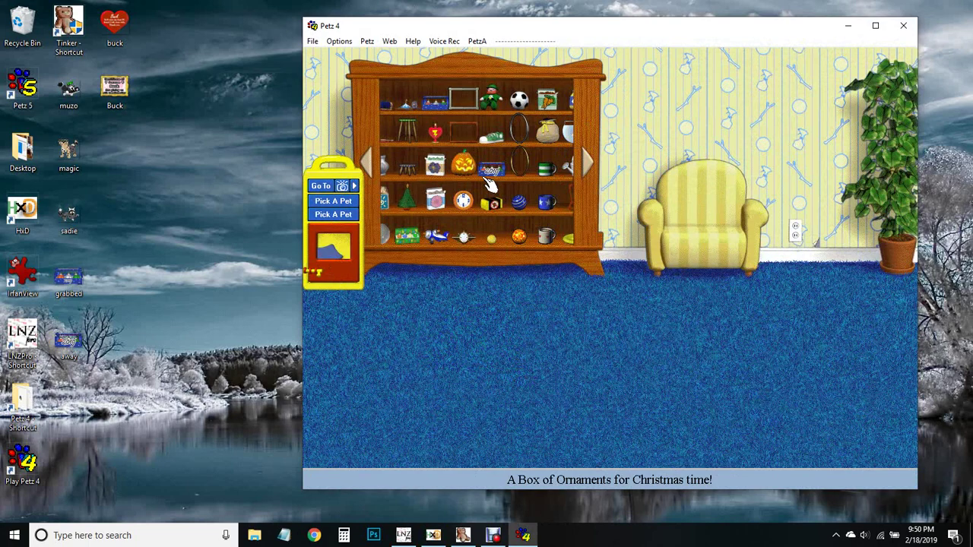
drag(491, 181, 492, 344)
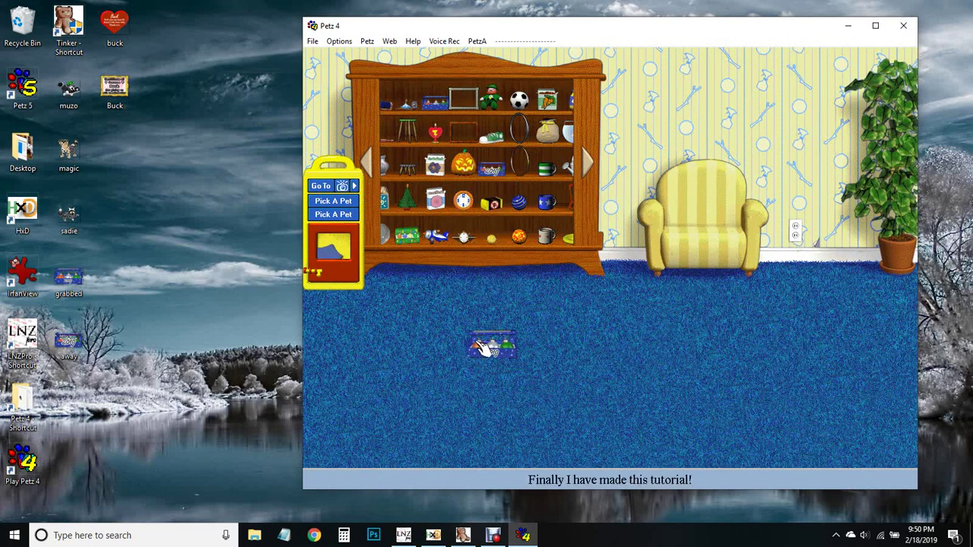
click(483, 348)
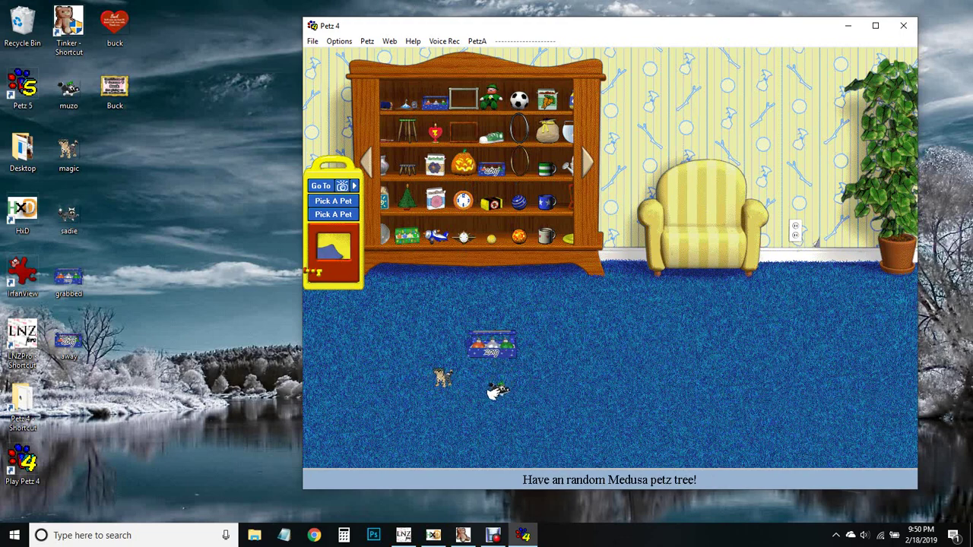
click(513, 343)
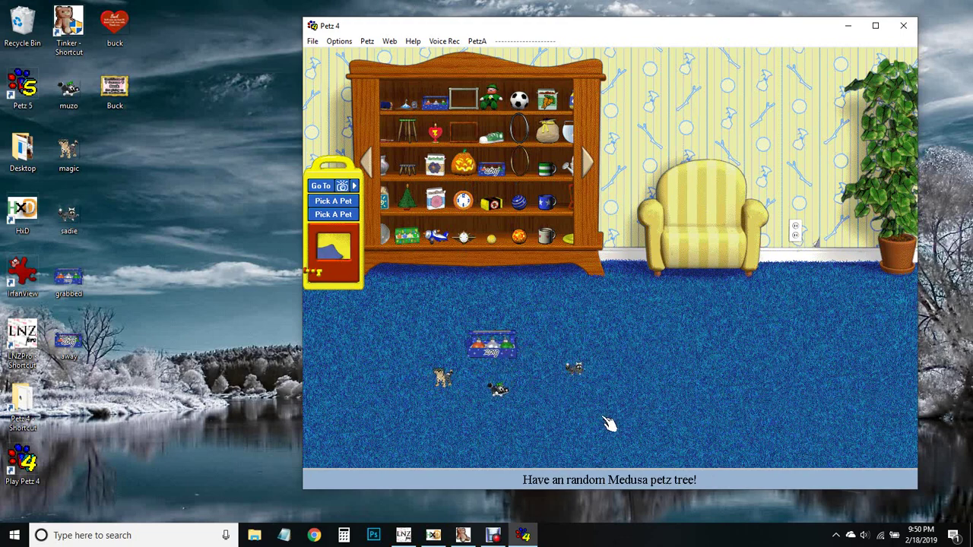
click(589, 162)
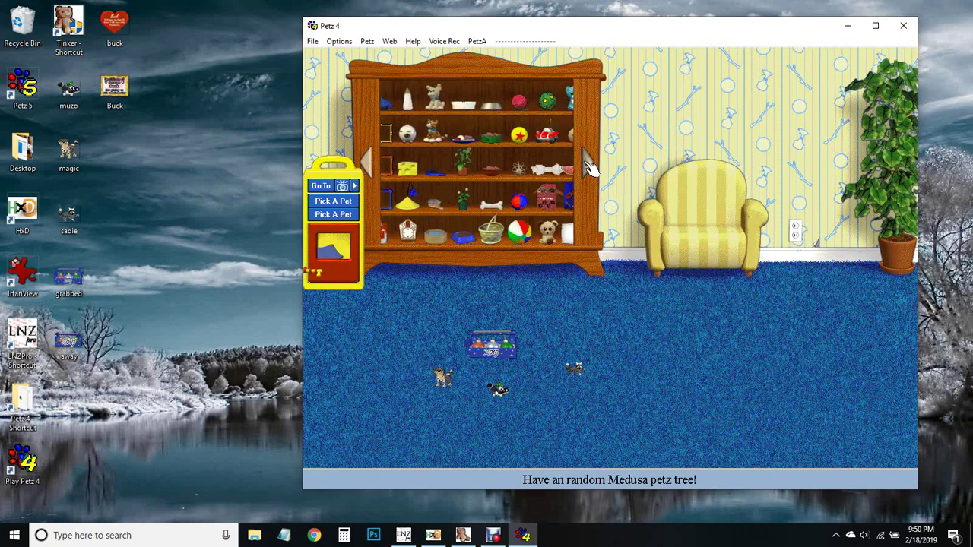
click(370, 163)
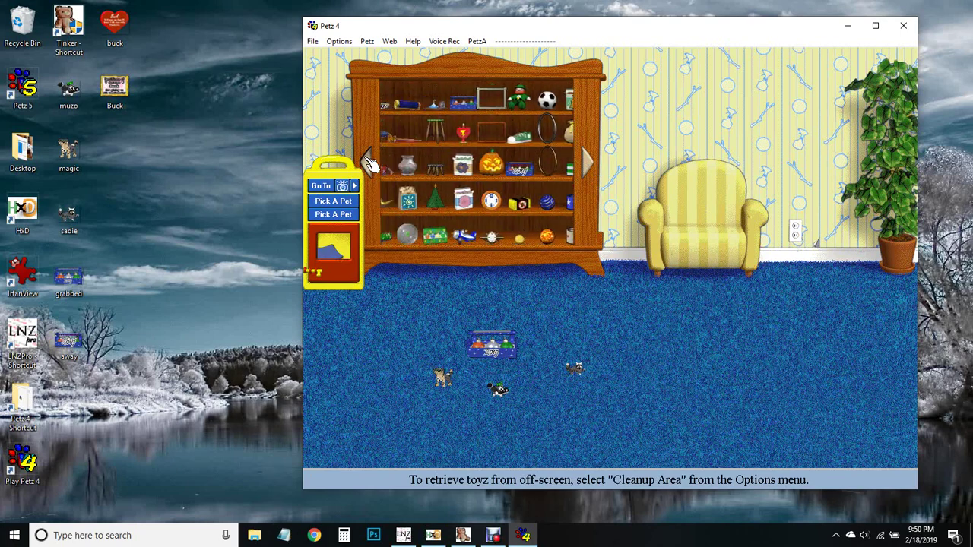
Step: Place the Christmas tree beside the armchair and hang two pet ornaments on it
click(519, 199)
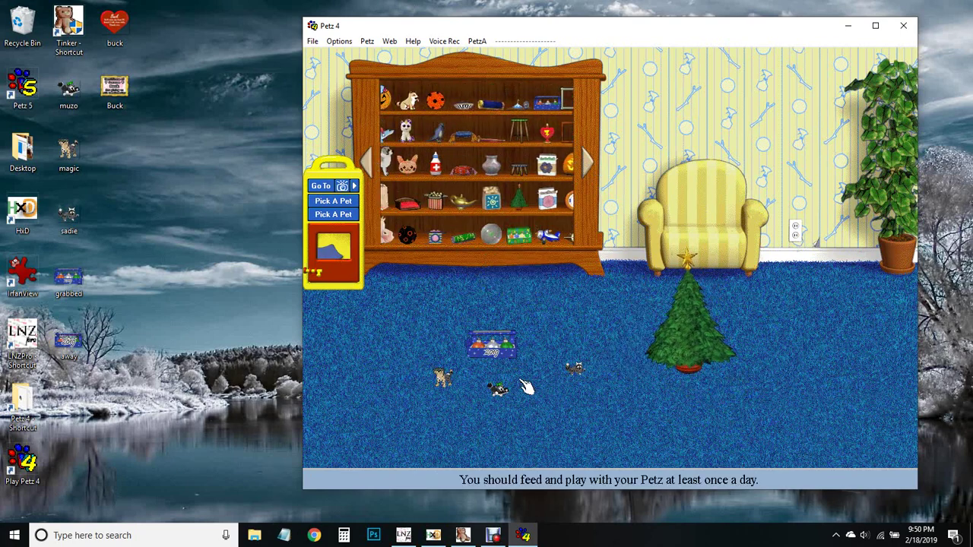
drag(482, 394, 688, 315)
drag(439, 389, 673, 342)
Step: Hang another ornament from the box on the tree's lower left and nudge the box aside
drag(479, 338, 690, 337)
drag(672, 397, 669, 340)
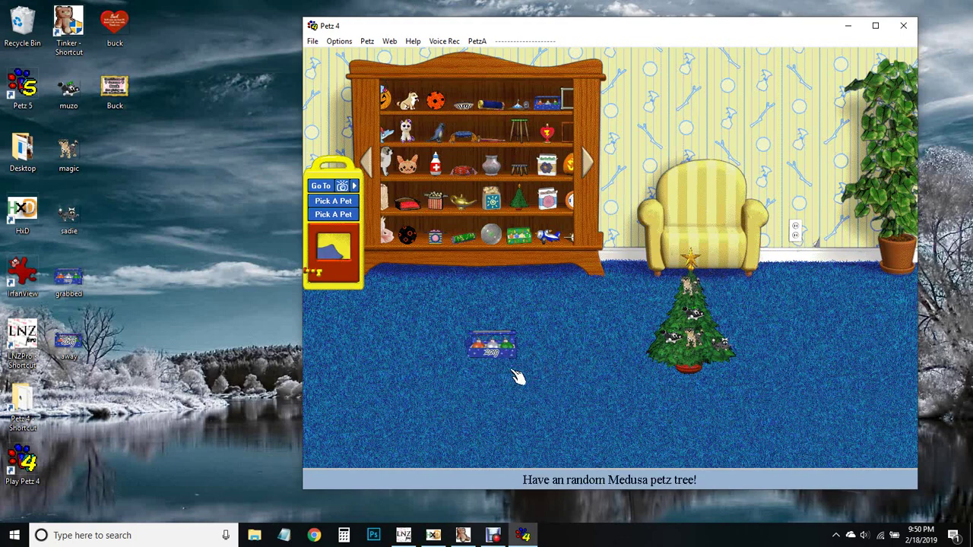
drag(511, 349, 559, 371)
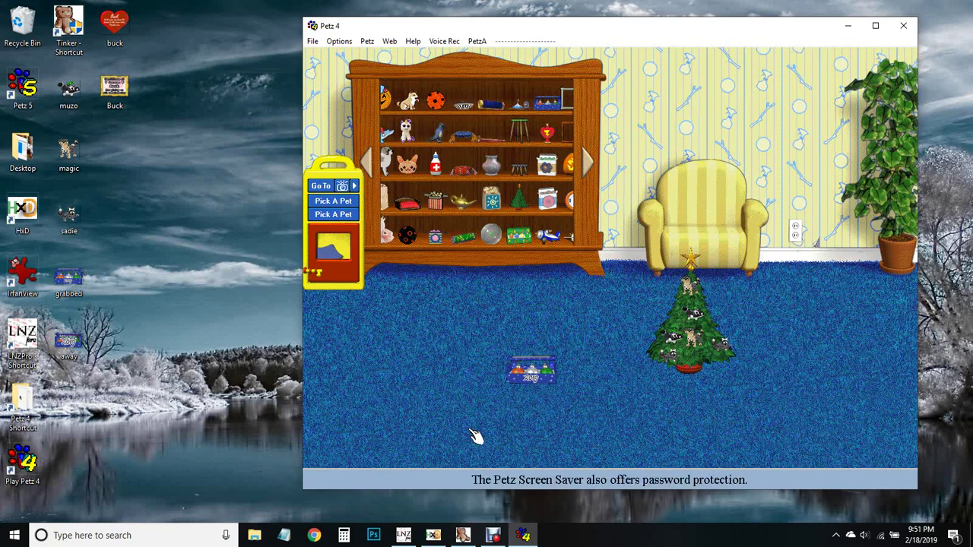
click(492, 535)
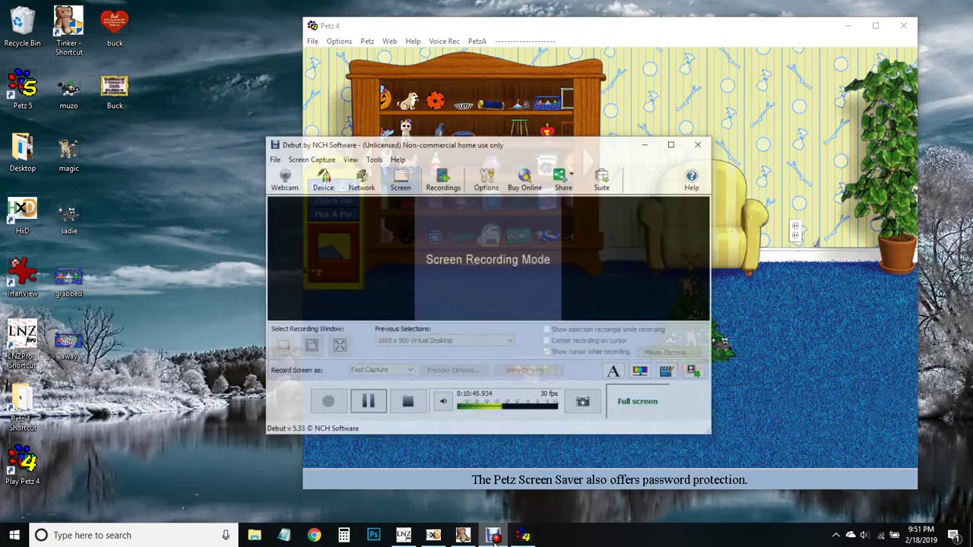